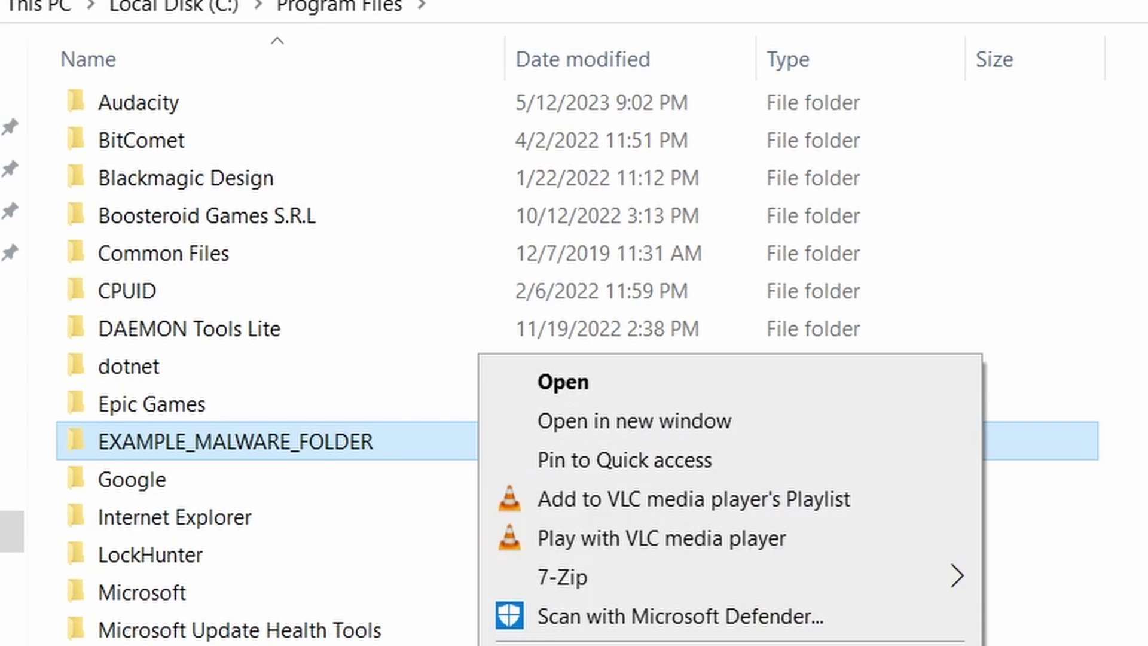
Try deleting EXAMPLE_MALWARE_FOLDER again, then remove the chrome policy template and close the templates list.
{"action": "key", "text": "Escape"}
{"action": "key", "text": "Delete"}
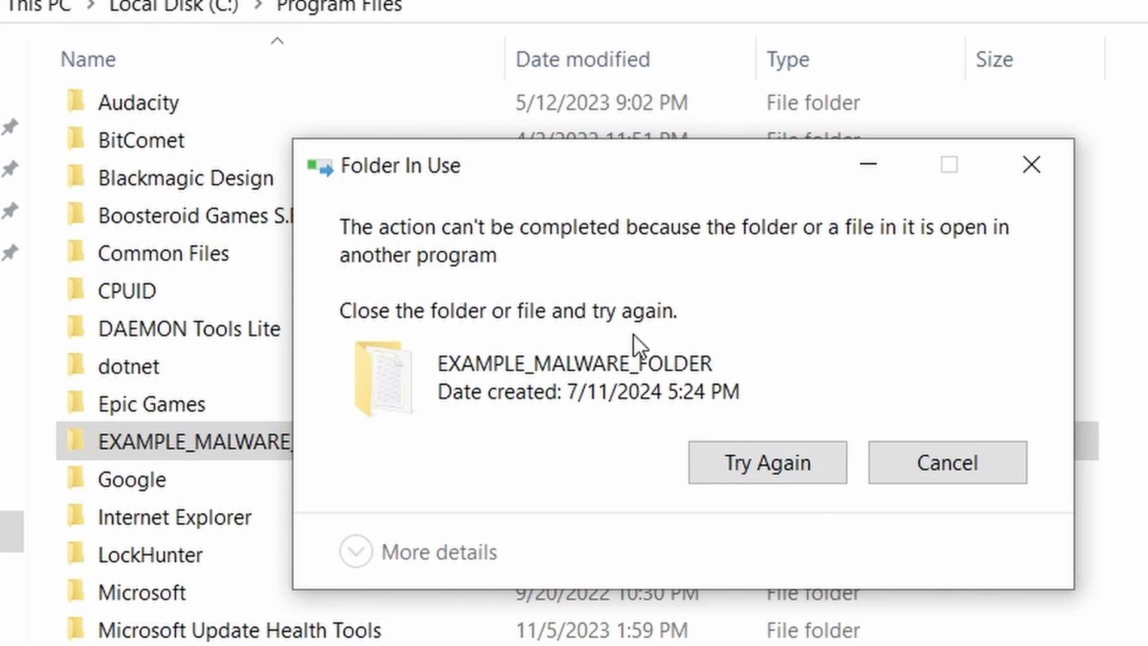
{"action": "left_click", "coordinate": [755, 469]}
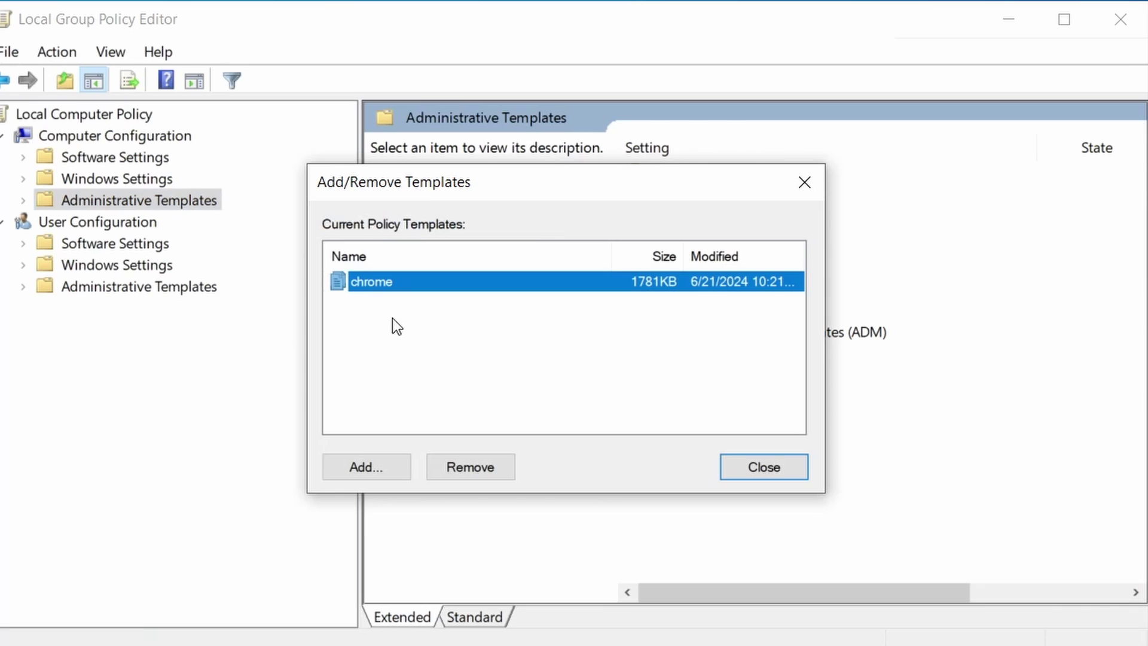
{"action": "left_click", "coordinate": [482, 467]}
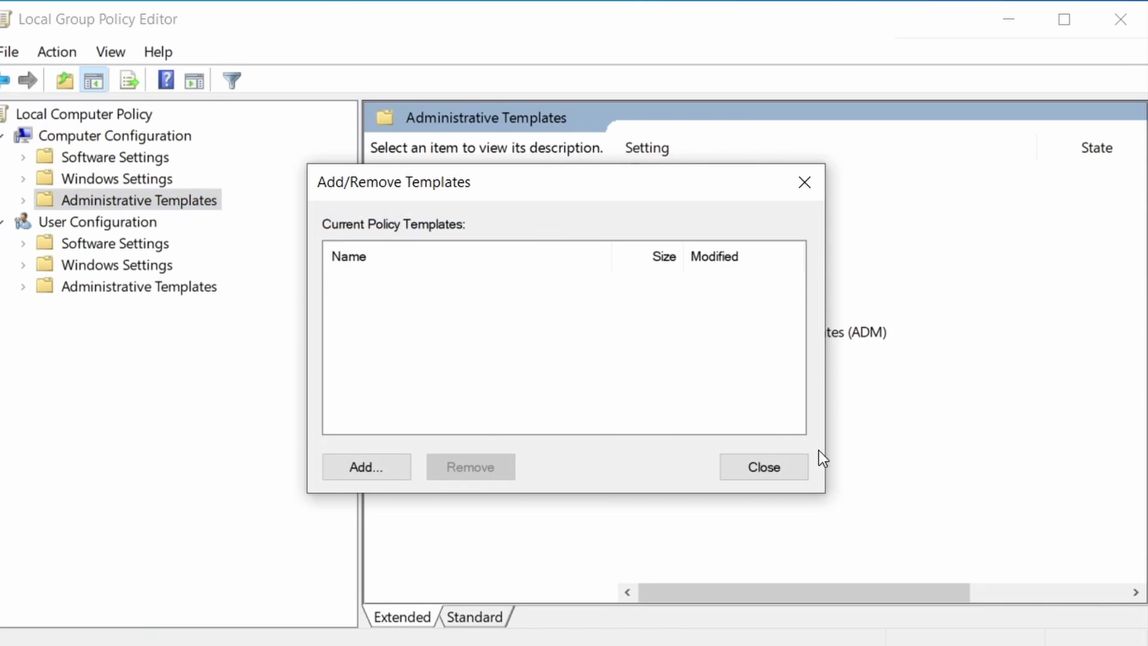
{"action": "left_click", "coordinate": [801, 464]}
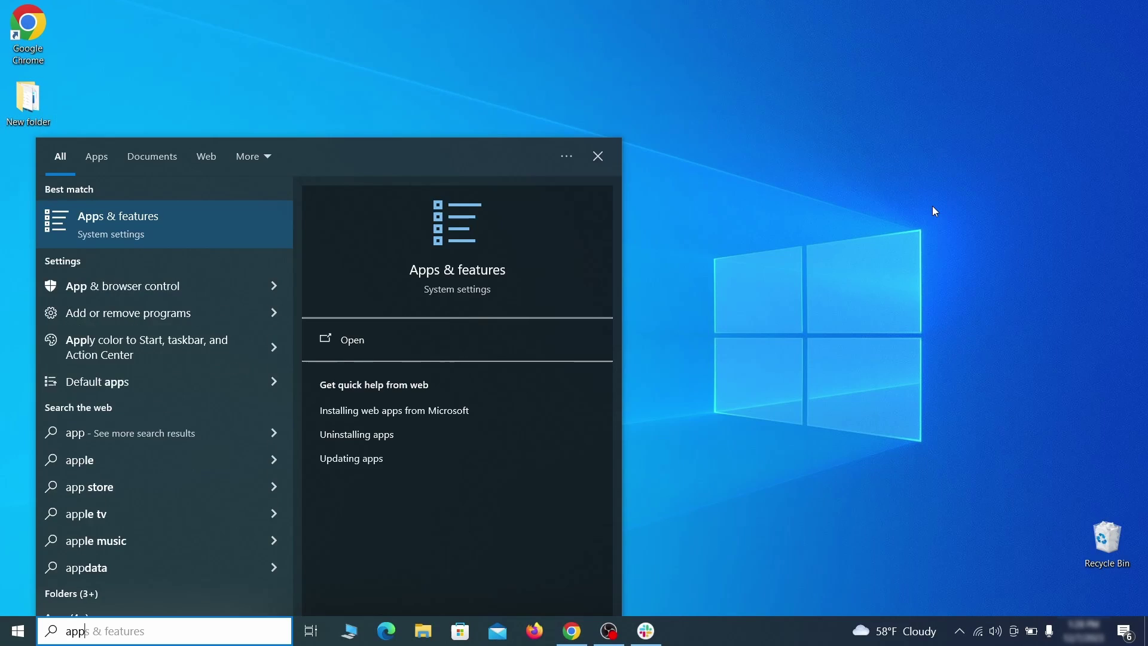
Open Apps & features and sort the installed apps by install date.
{"action": "type", "text": " & features"}
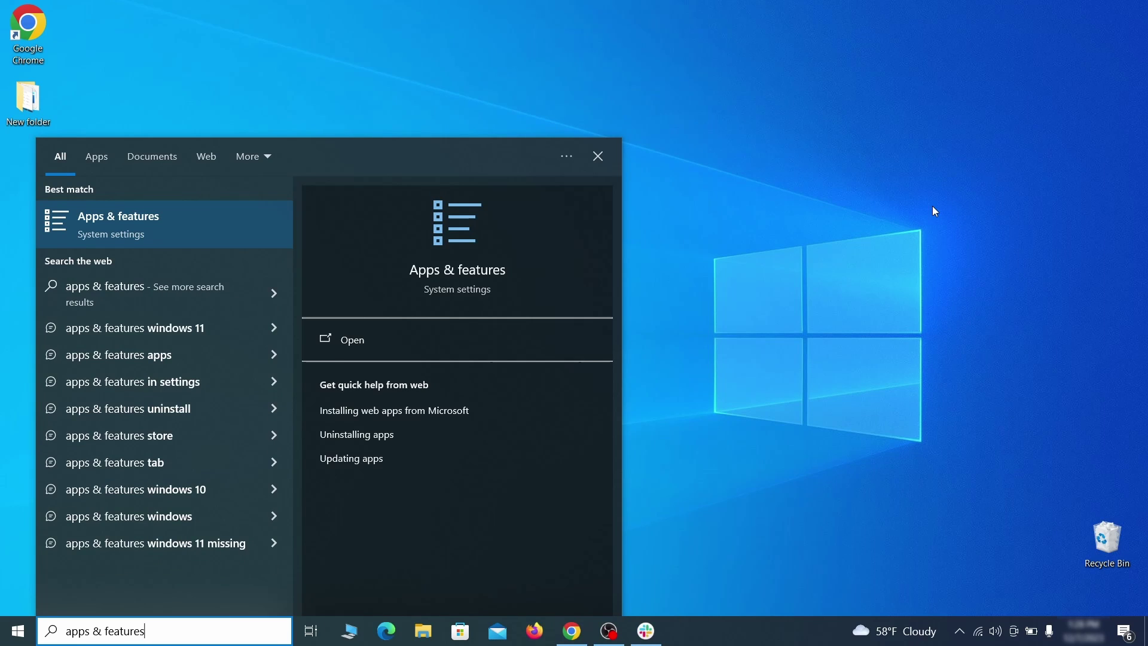
{"action": "key", "text": "Return"}
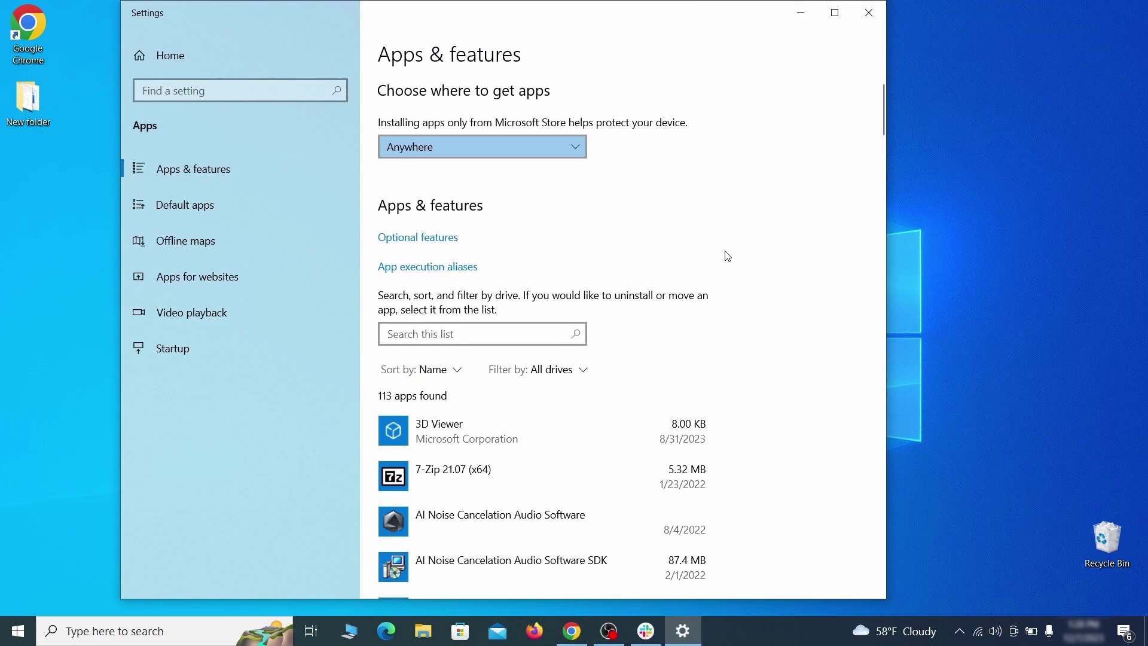
{"action": "left_click", "coordinate": [449, 370]}
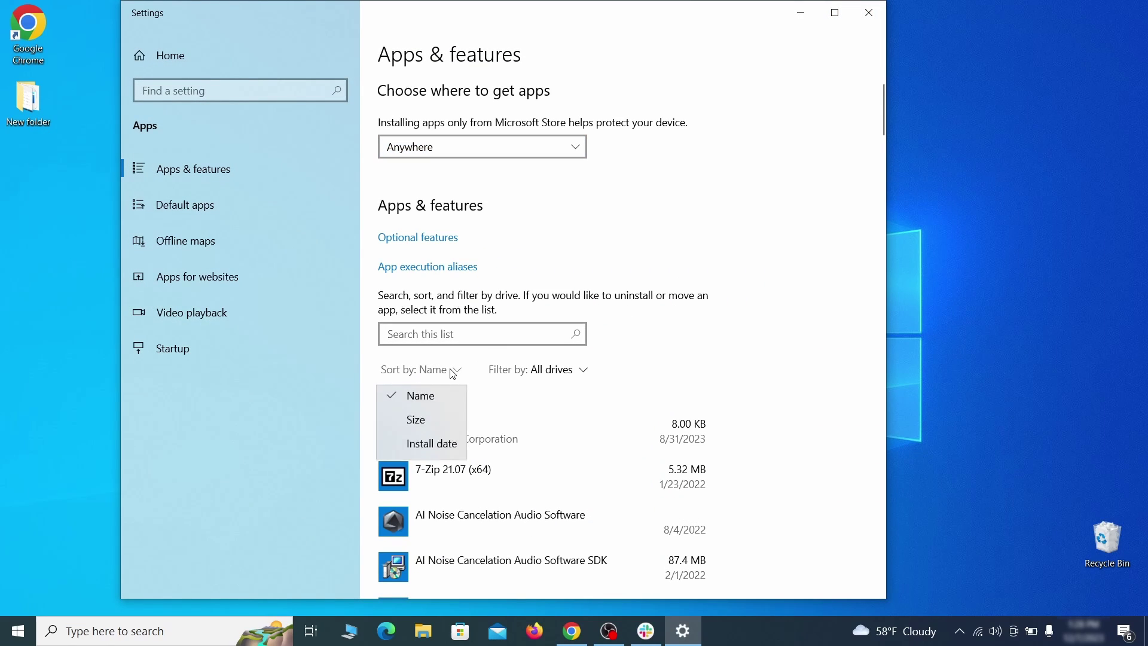
{"action": "left_click", "coordinate": [422, 443]}
{"action": "scroll", "coordinate": [753, 328], "scroll_direction": "down", "scroll_amount": 1}
Uninstall Example Malware App, confirm it, and close the finished uninstaller.
{"action": "left_click", "coordinate": [585, 427]}
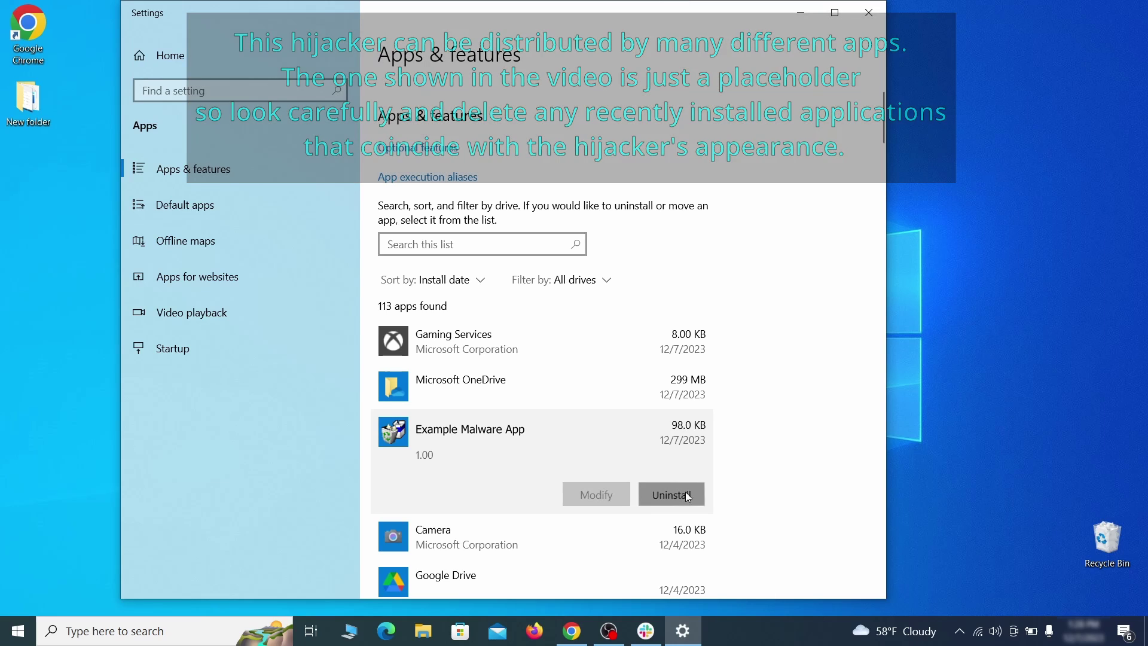
{"action": "left_click", "coordinate": [685, 491]}
{"action": "left_click", "coordinate": [739, 458]}
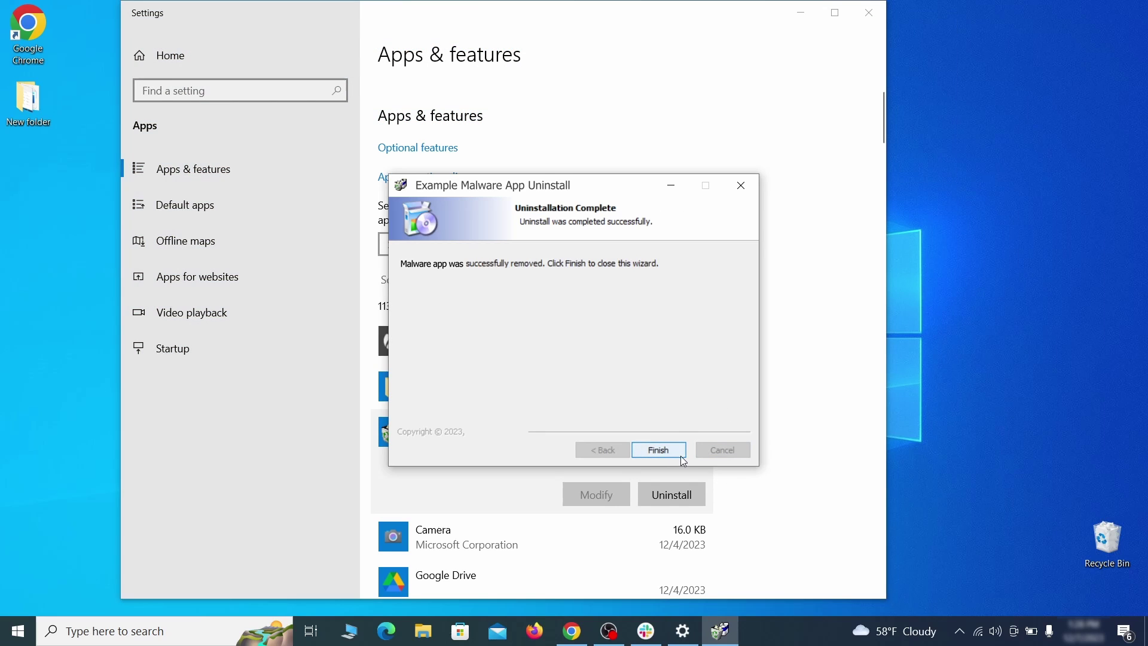
{"action": "left_click", "coordinate": [683, 456]}
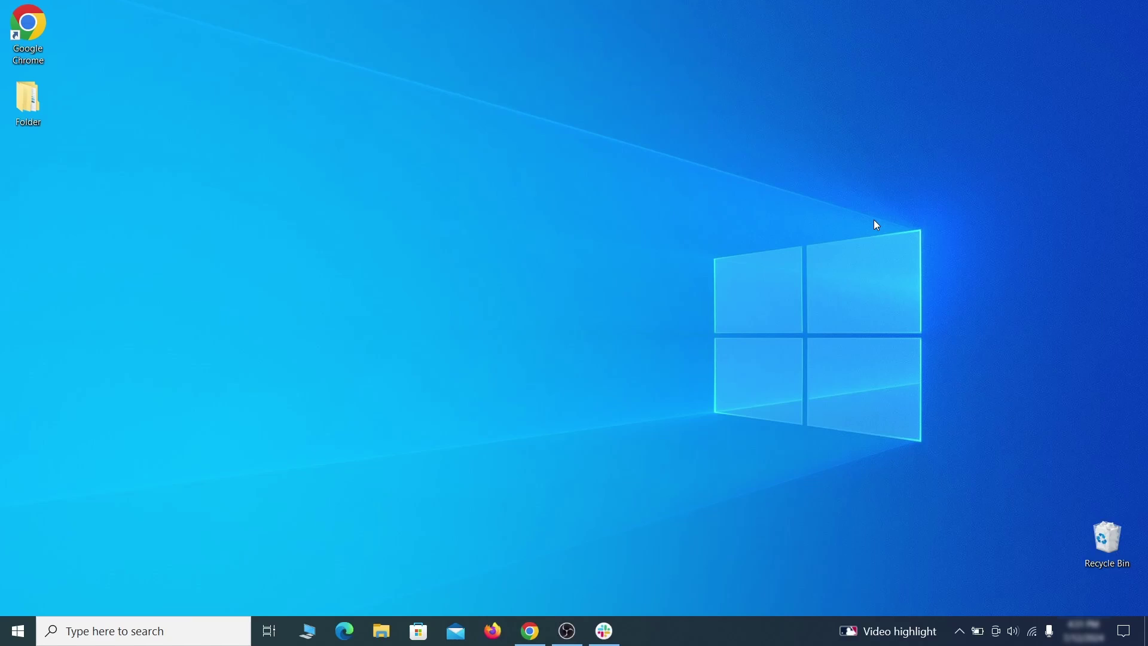
Turn on 'Show hidden files, folders, and drives' in File Explorer Options, apply it and click OK.
{"action": "left_click", "coordinate": [23, 632]}
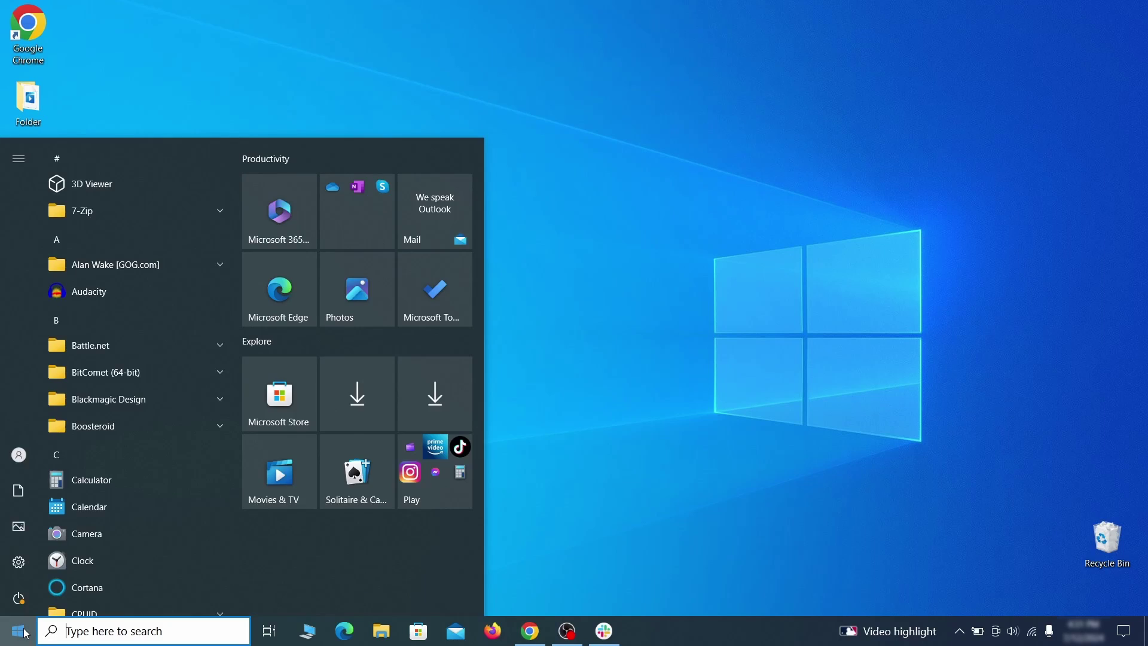
{"action": "type", "text": "folder options"}
{"action": "key", "text": "Return"}
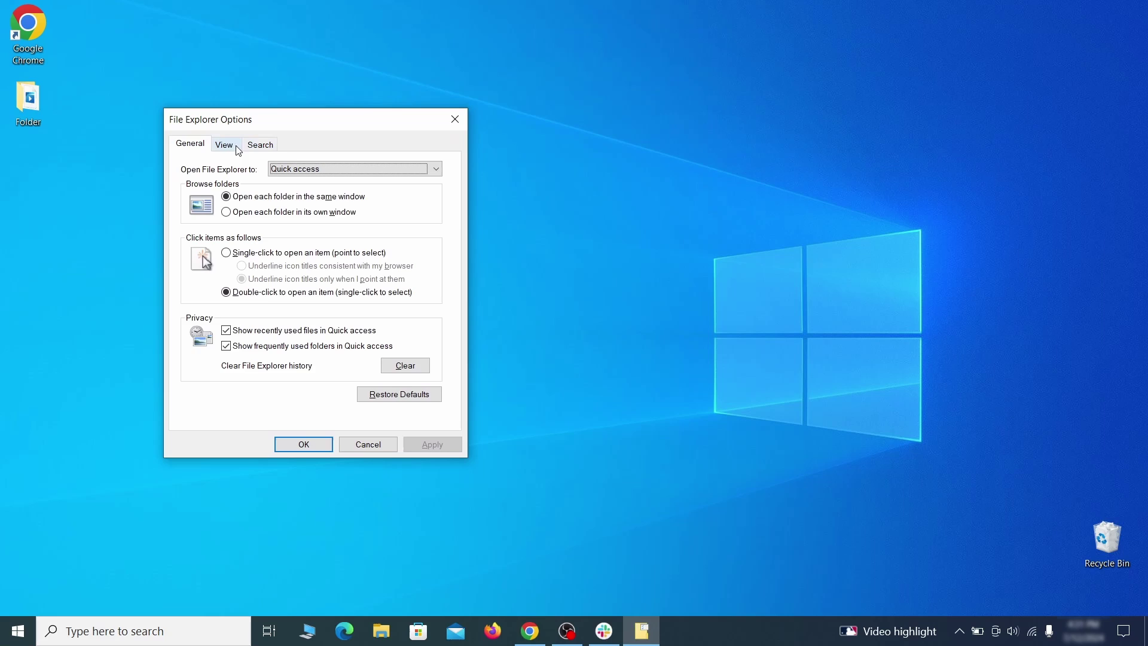
{"action": "left_click", "coordinate": [226, 146]}
{"action": "left_click", "coordinate": [219, 342]}
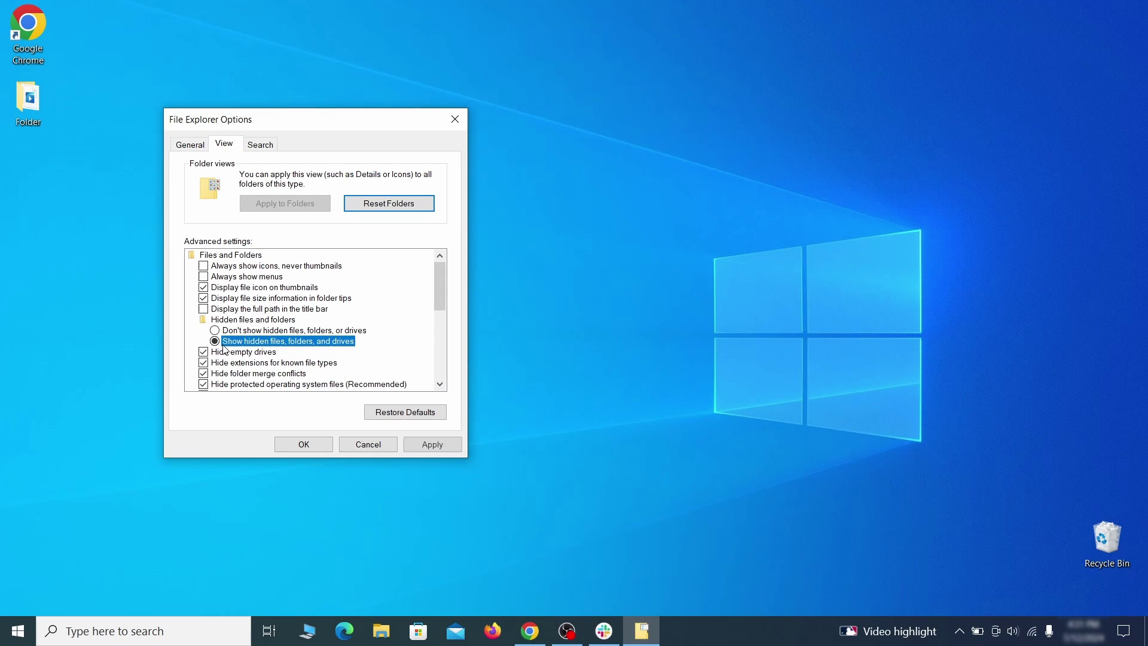
{"action": "left_click", "coordinate": [437, 445]}
{"action": "left_click", "coordinate": [304, 446]}
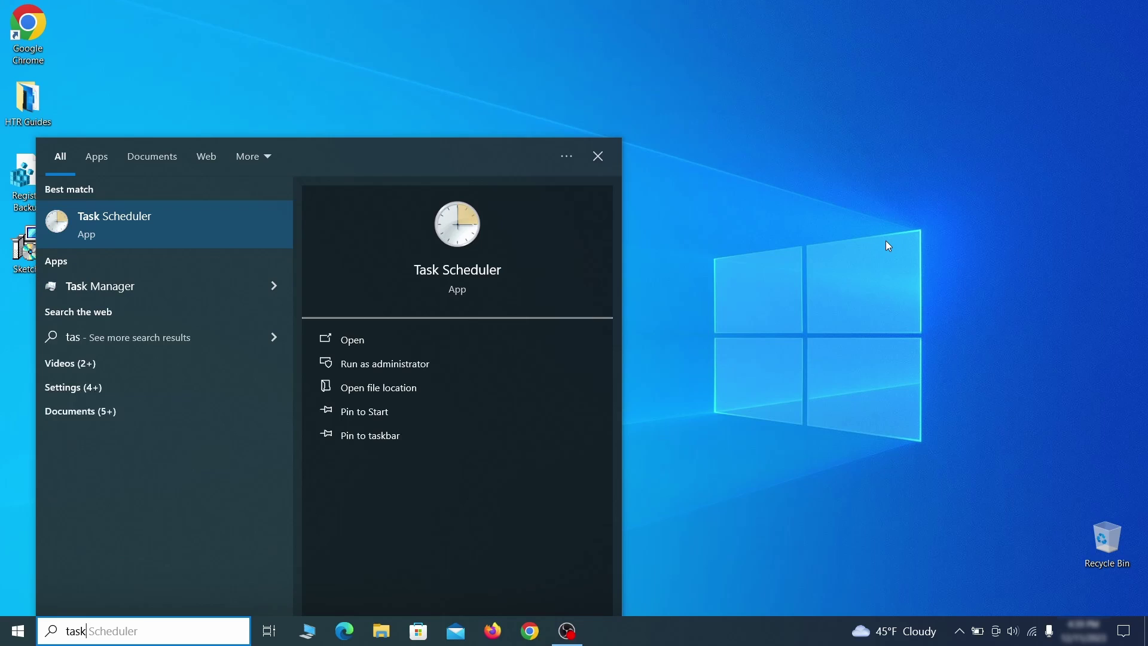
Open Task Scheduler and the properties of the Example Malware App task in the Library.
{"action": "type", "text": "ler"}
{"action": "key", "text": "Return"}
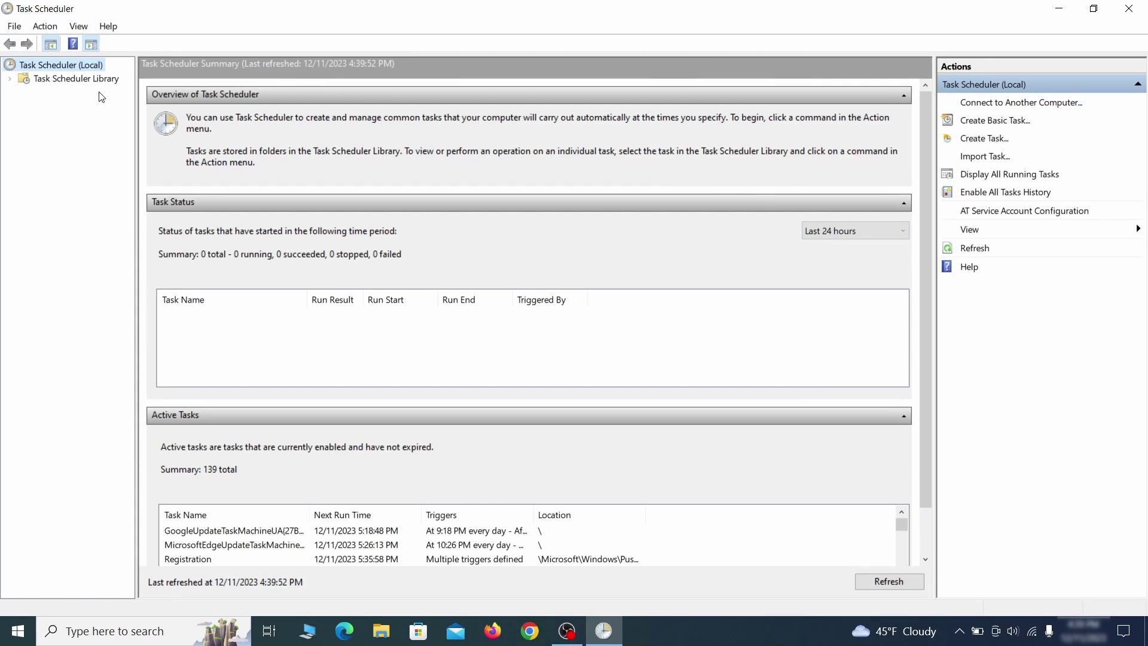
{"action": "left_click", "coordinate": [103, 79]}
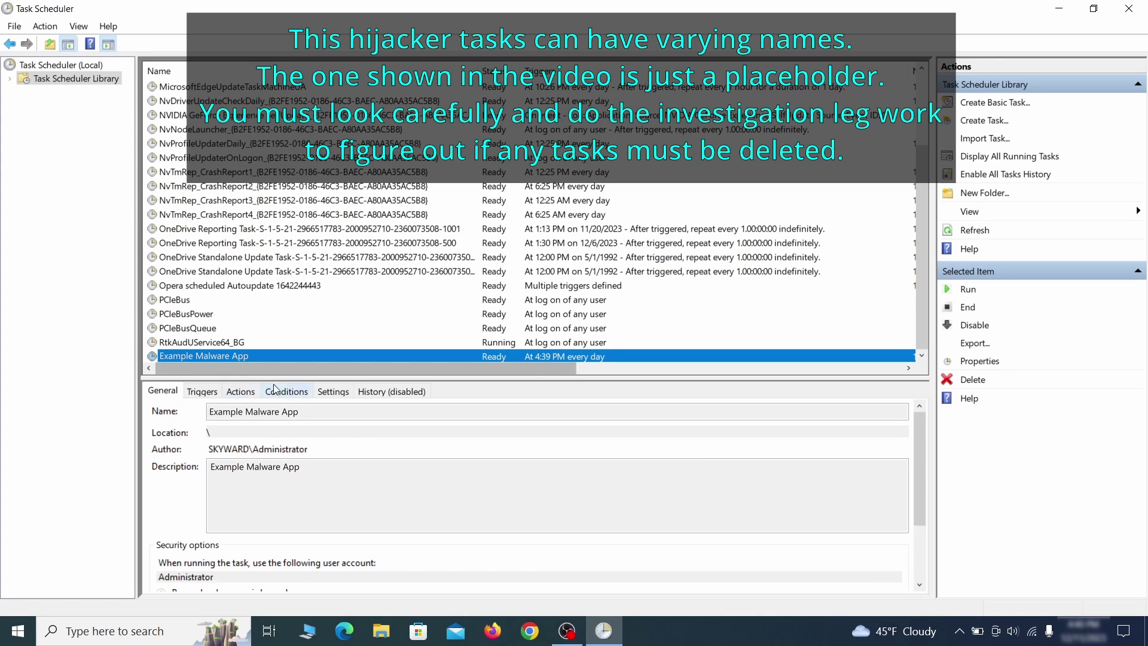
{"action": "right_click", "coordinate": [331, 357]}
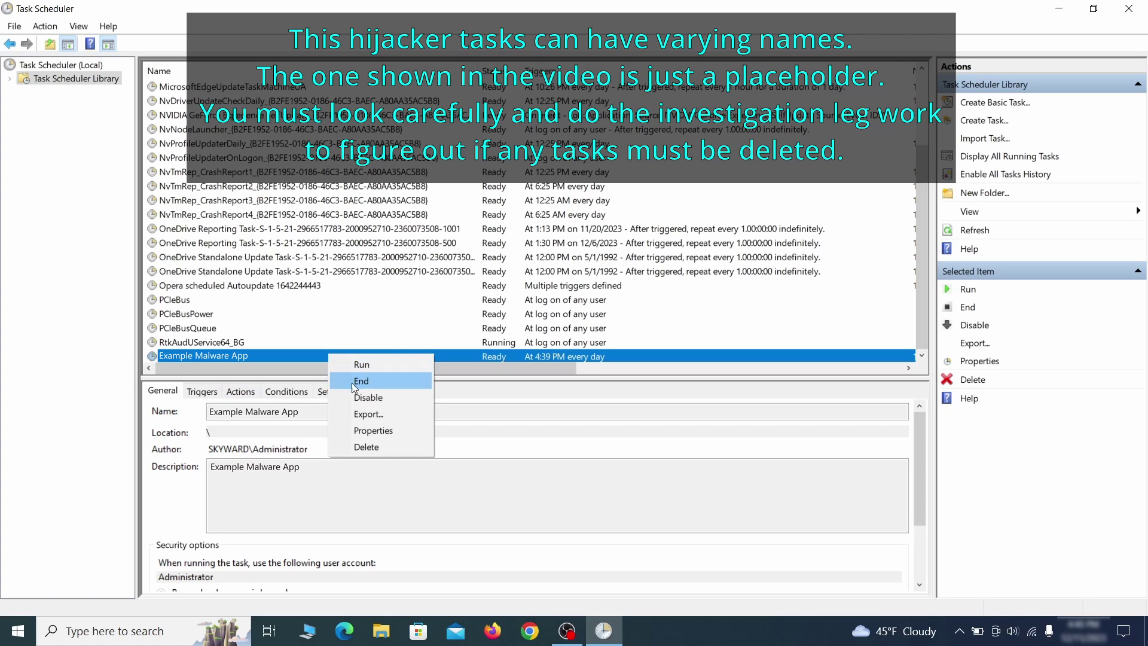
{"action": "left_click", "coordinate": [378, 435]}
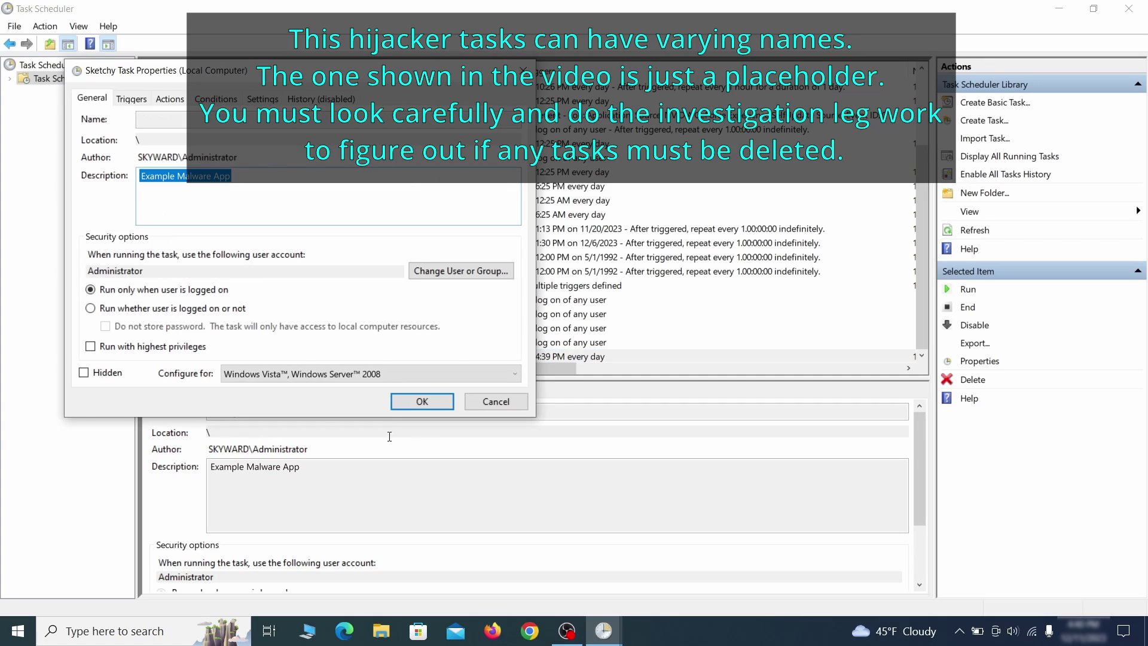
Review the task's triggers and actions, then delete the Example Malware App task.
{"action": "left_click", "coordinate": [131, 99]}
{"action": "left_click", "coordinate": [171, 99]}
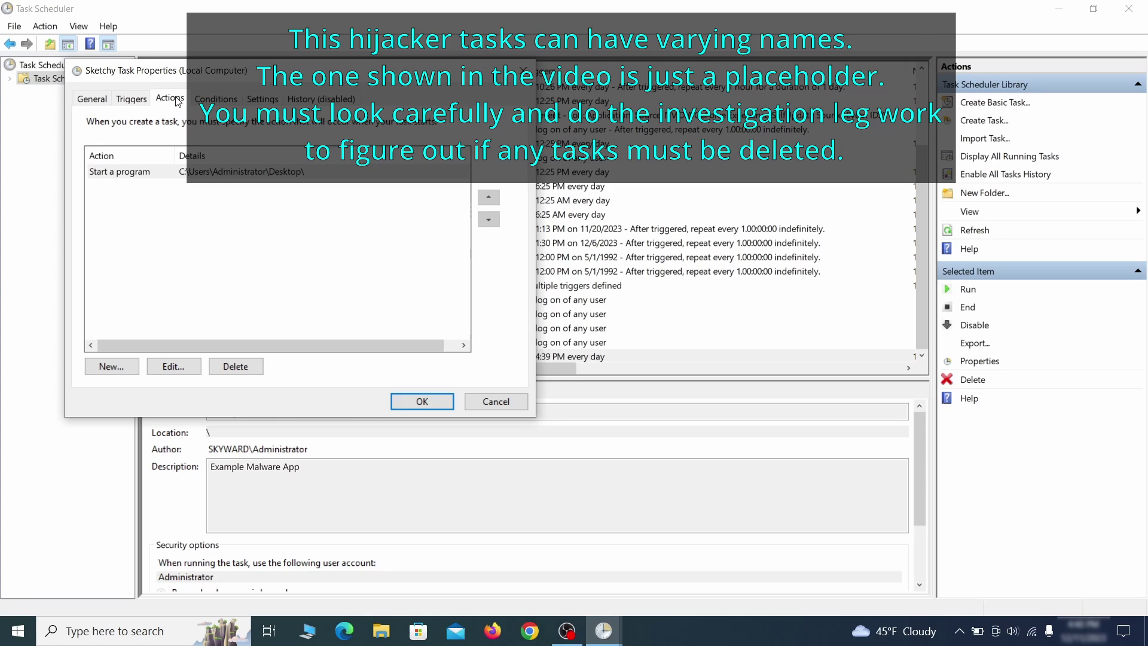
{"action": "left_click", "coordinate": [422, 401]}
{"action": "right_click", "coordinate": [371, 357]}
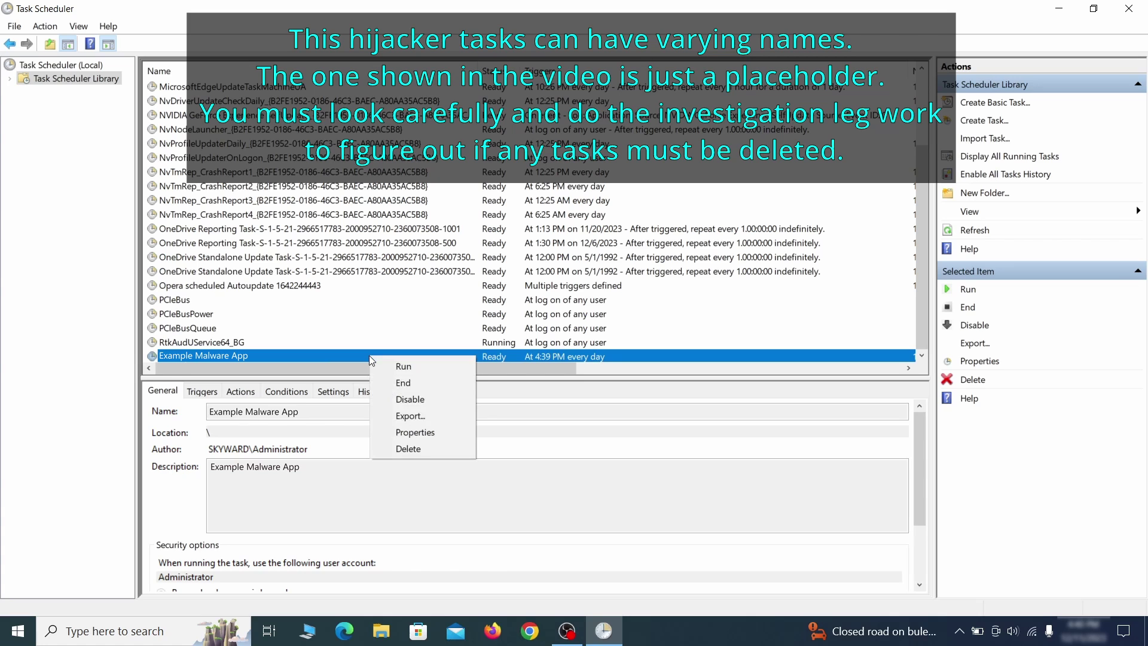
{"action": "left_click", "coordinate": [408, 449]}
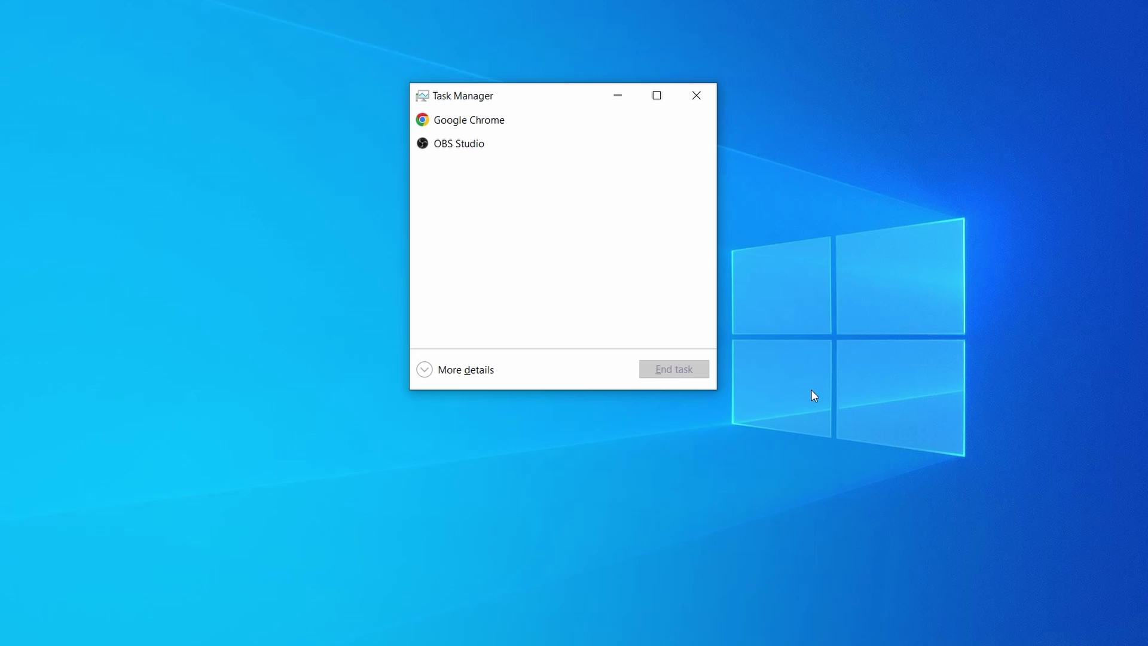
Sort Task Manager processes by CPU and memory, open Example Malware Process's file location, and delete its files.
{"action": "left_click", "coordinate": [425, 371]}
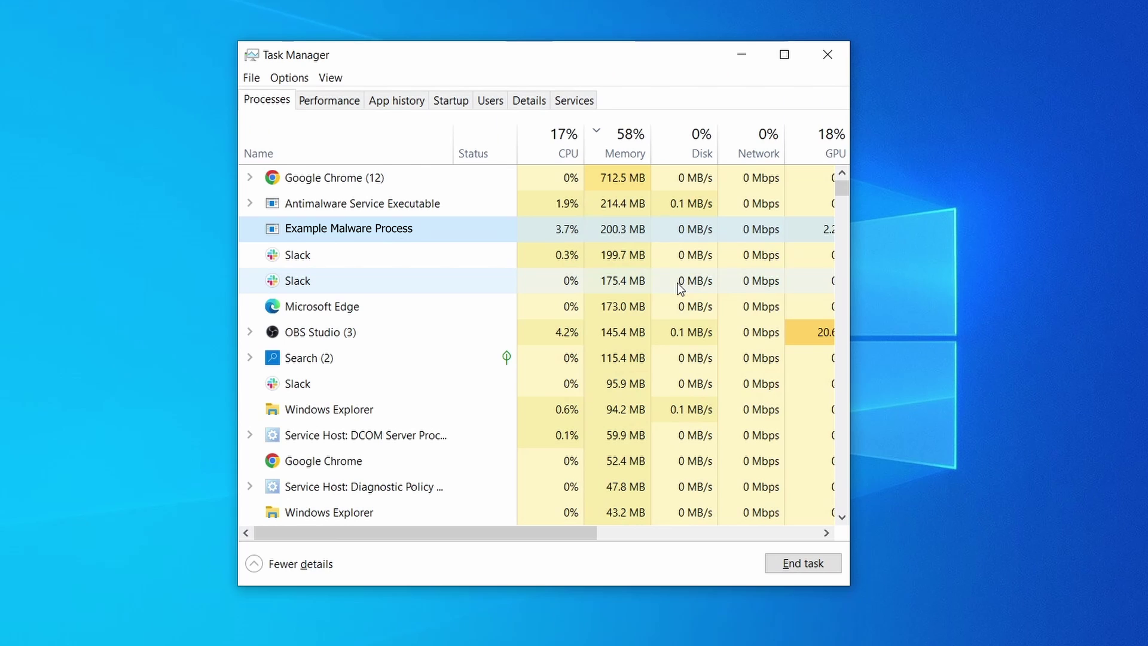
{"action": "left_click", "coordinate": [564, 135]}
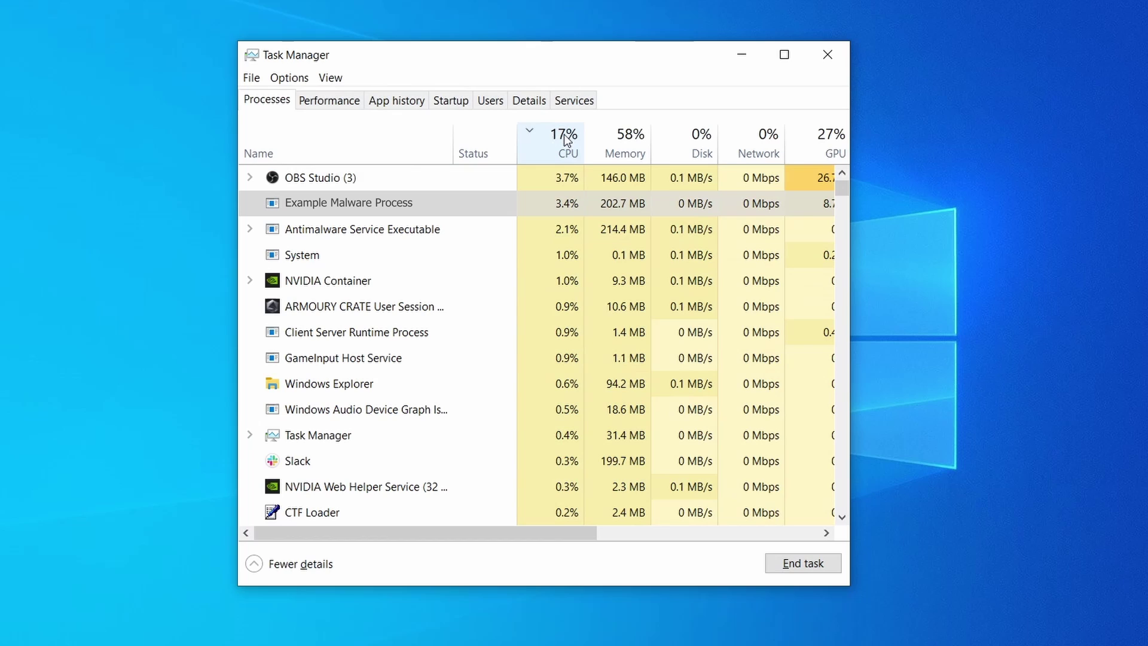
{"action": "left_click", "coordinate": [624, 140]}
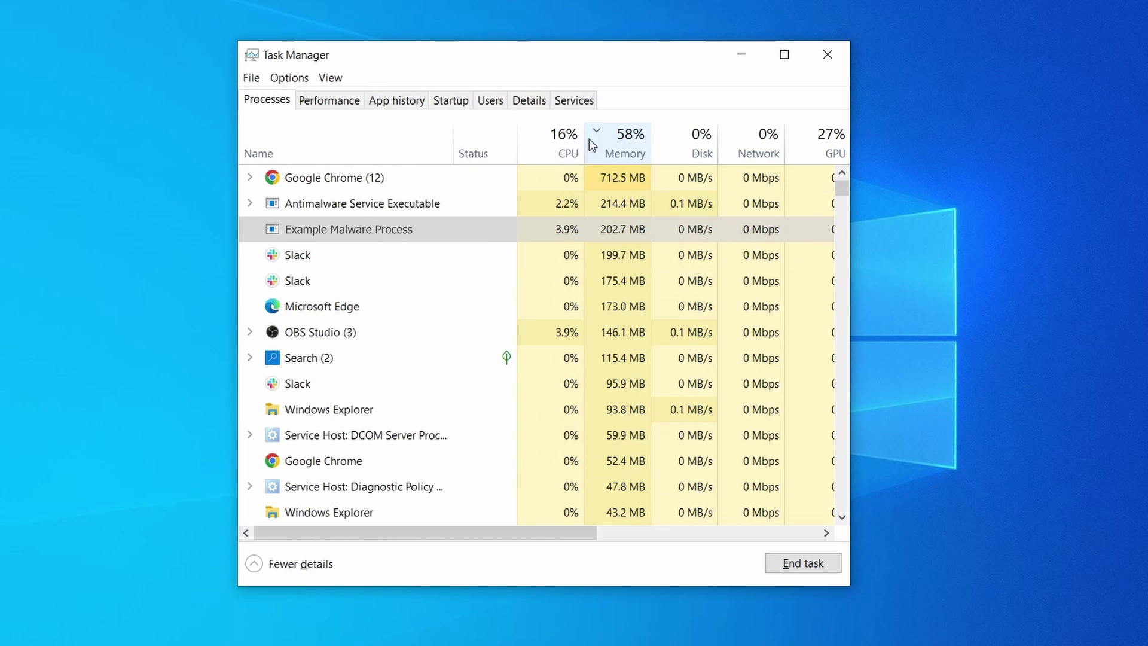
{"action": "right_click", "coordinate": [548, 228]}
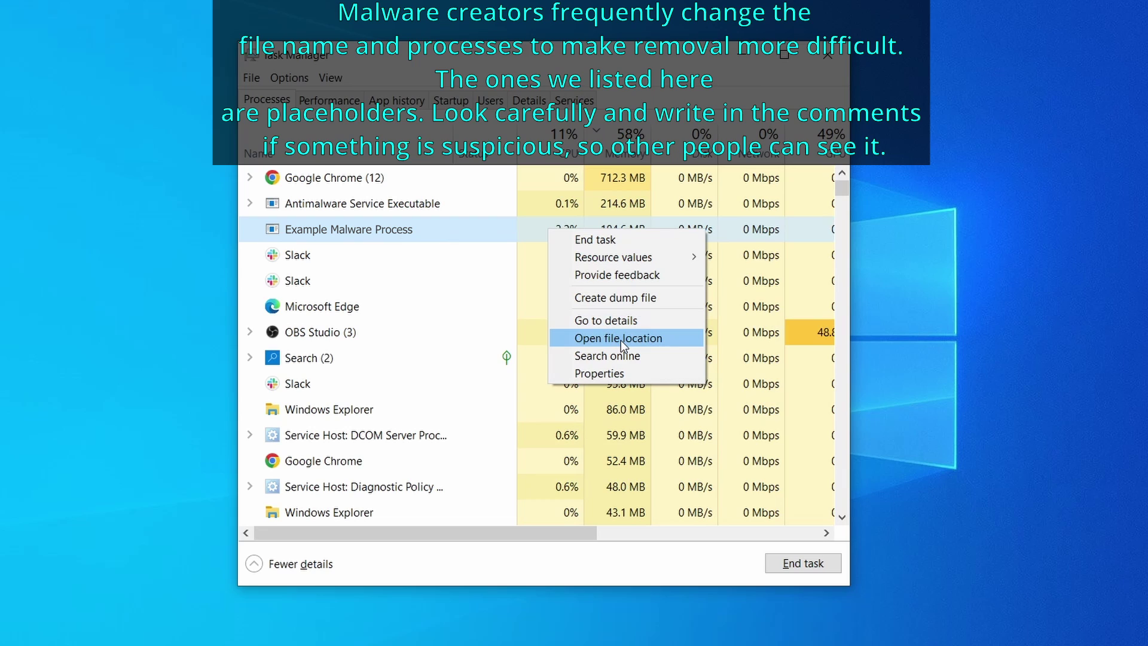
{"action": "left_click", "coordinate": [621, 340]}
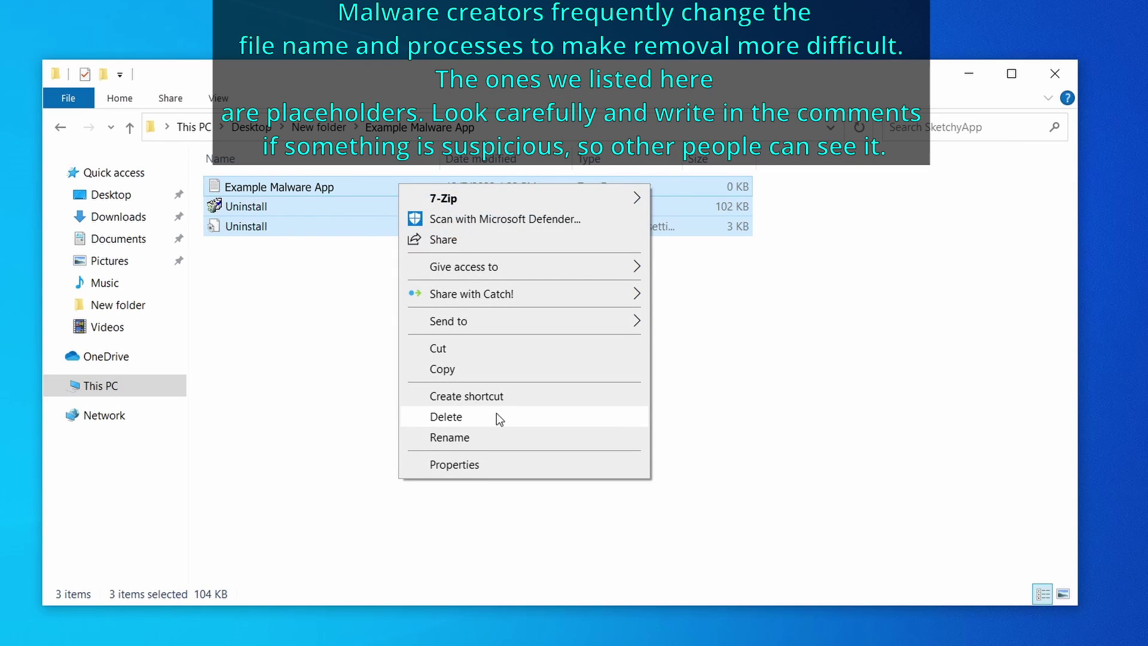
{"action": "left_click", "coordinate": [496, 416]}
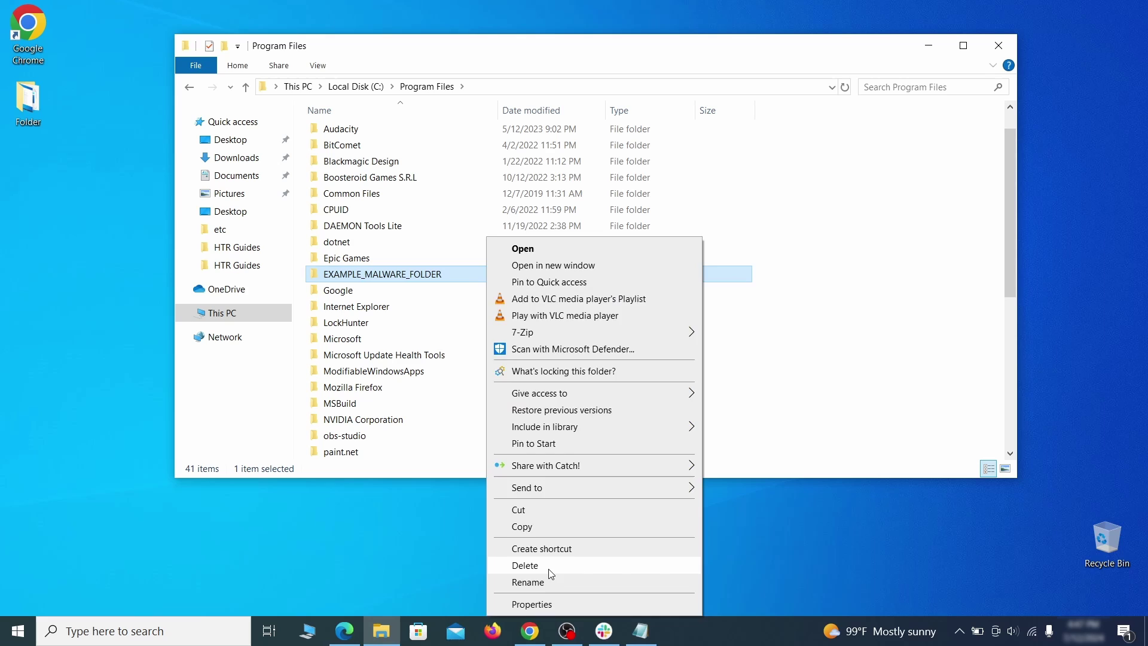
Try deleting EXAMPLE_MALWARE_FOLDER and install LockHunter to deal with the lock.
{"action": "left_click", "coordinate": [550, 568]}
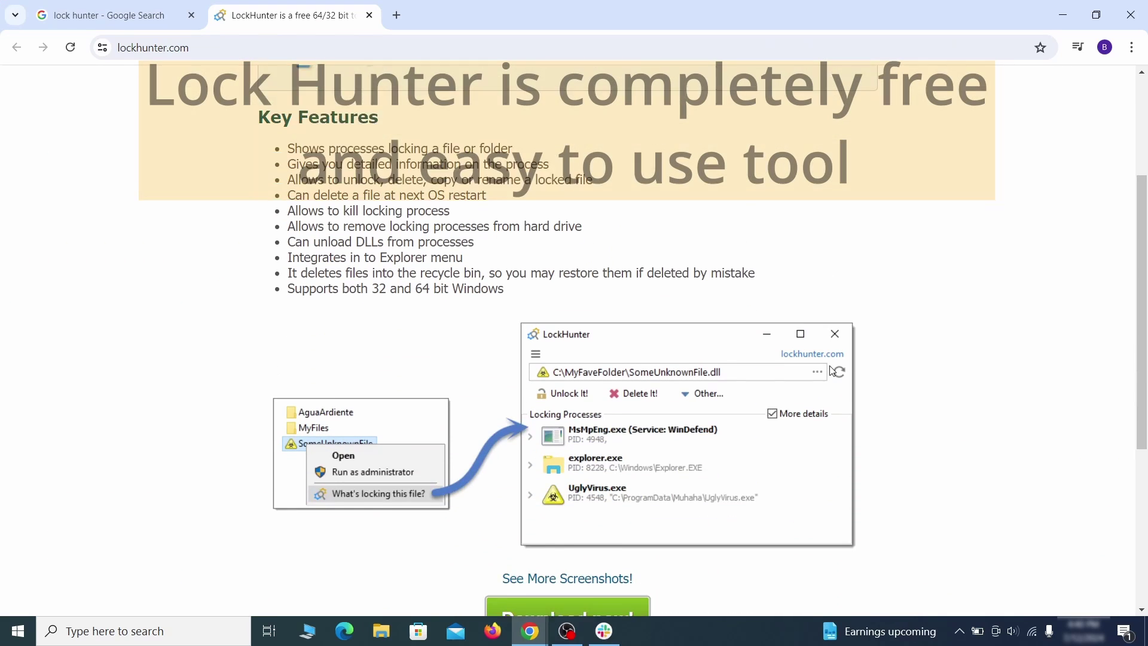
{"action": "scroll", "coordinate": [813, 371], "scroll_direction": "down", "scroll_amount": 4}
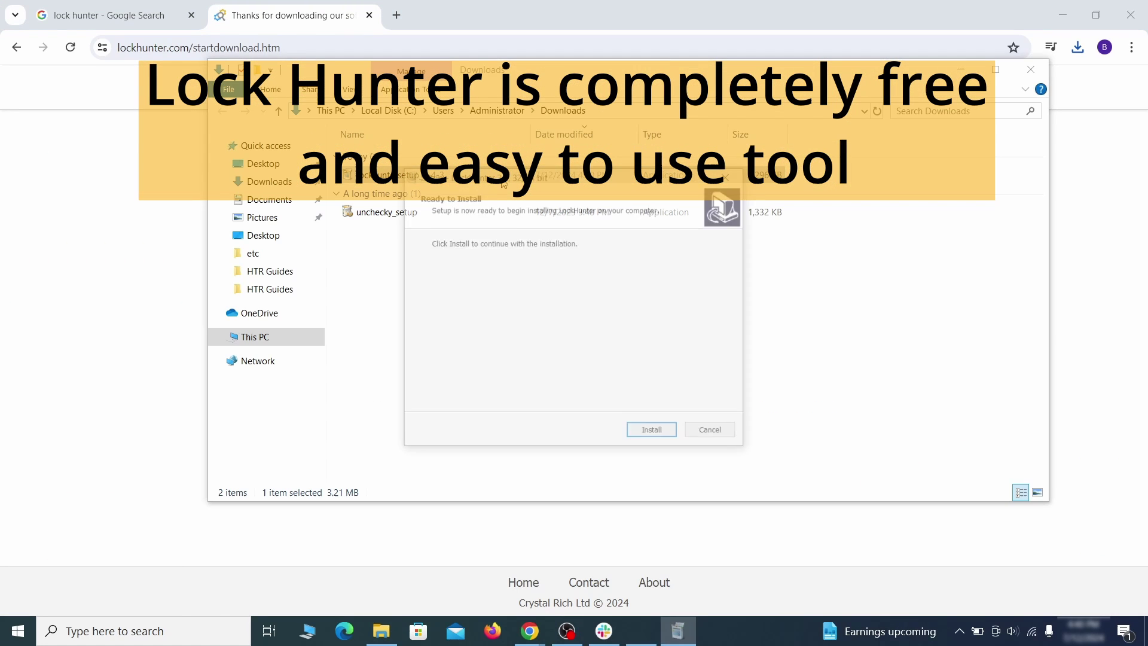
{"action": "left_click", "coordinate": [654, 432]}
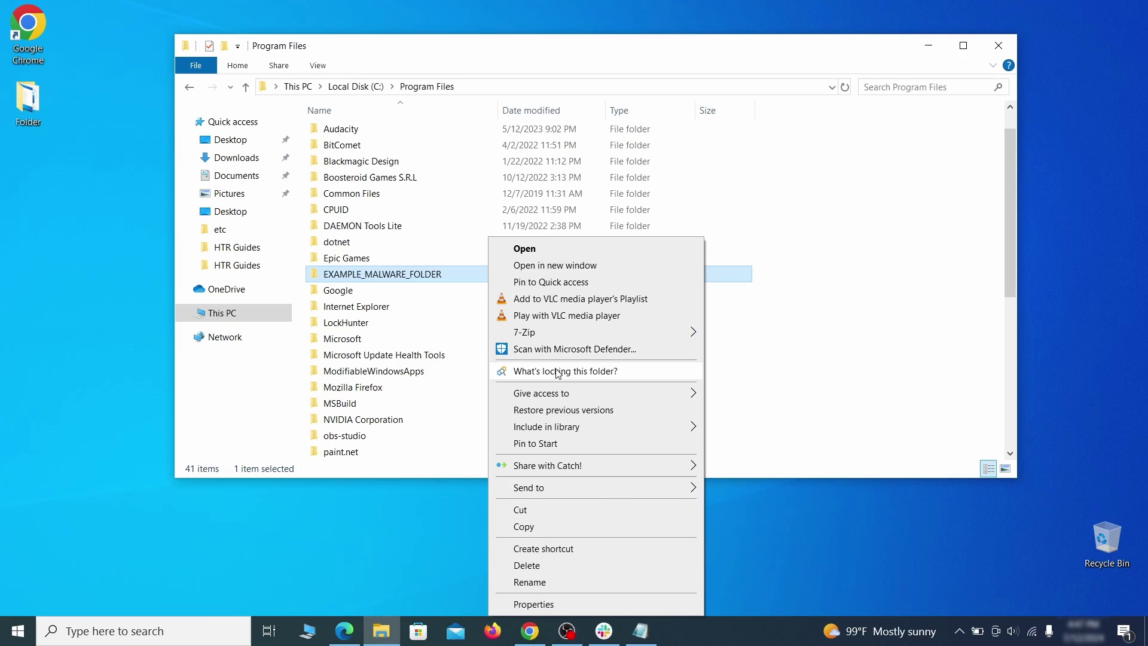
Use LockHunter to unlock and delete EXAMPLE_MALWARE_FOLDER, then close LockHunter.
{"action": "left_click", "coordinate": [558, 372]}
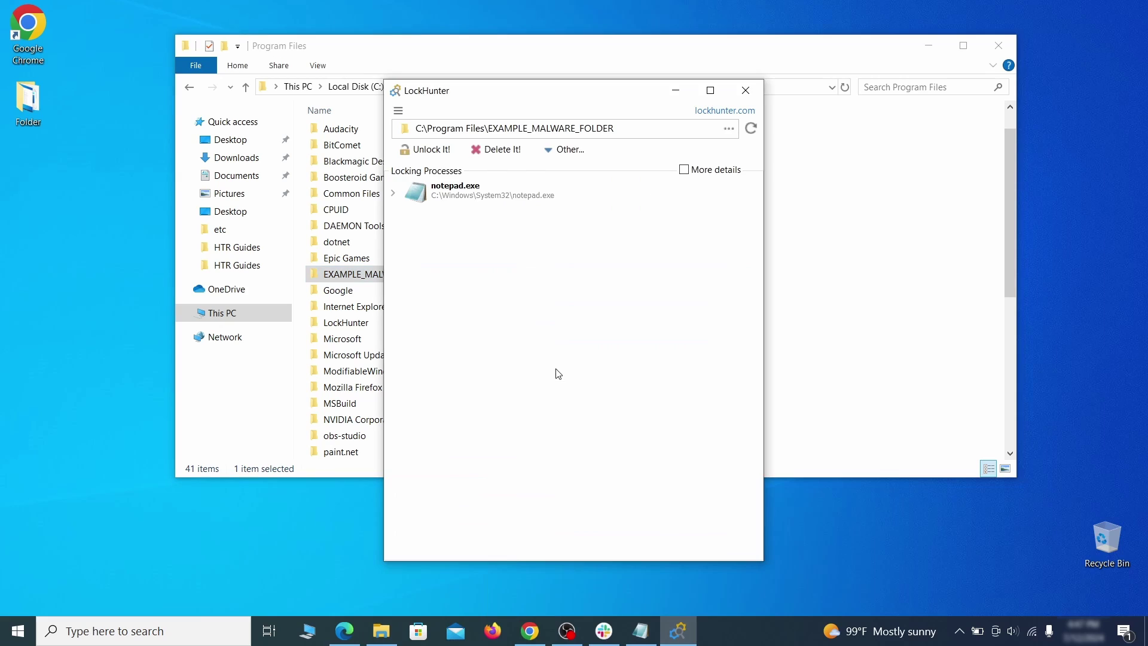
{"action": "left_click", "coordinate": [512, 155]}
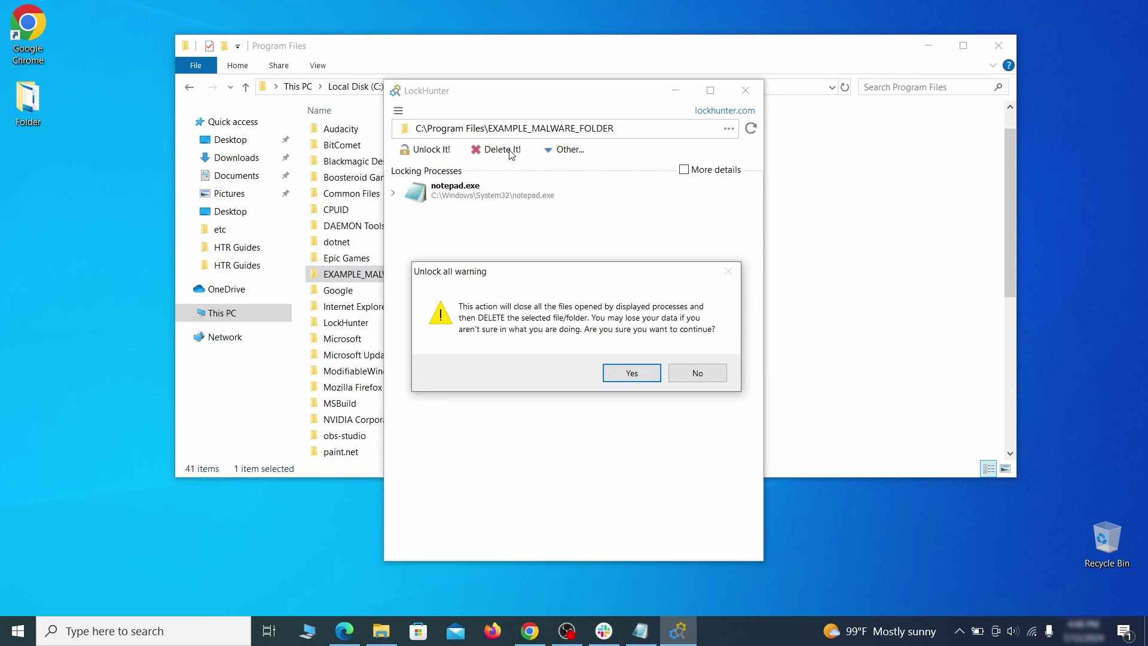
{"action": "left_click", "coordinate": [632, 374]}
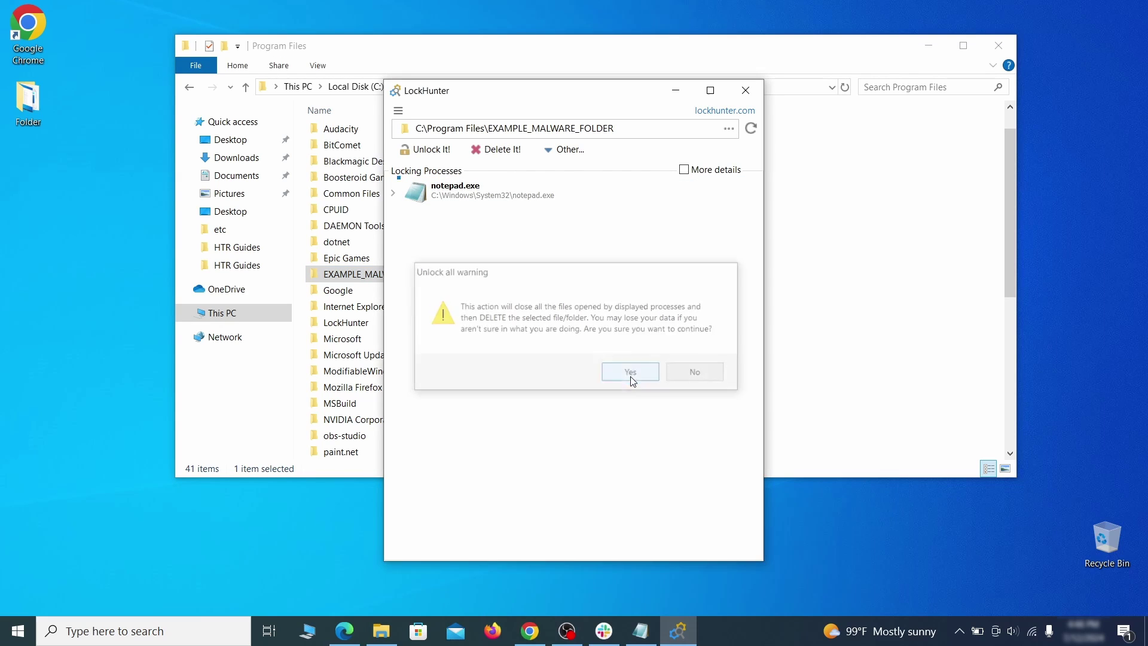
{"action": "left_click", "coordinate": [745, 92]}
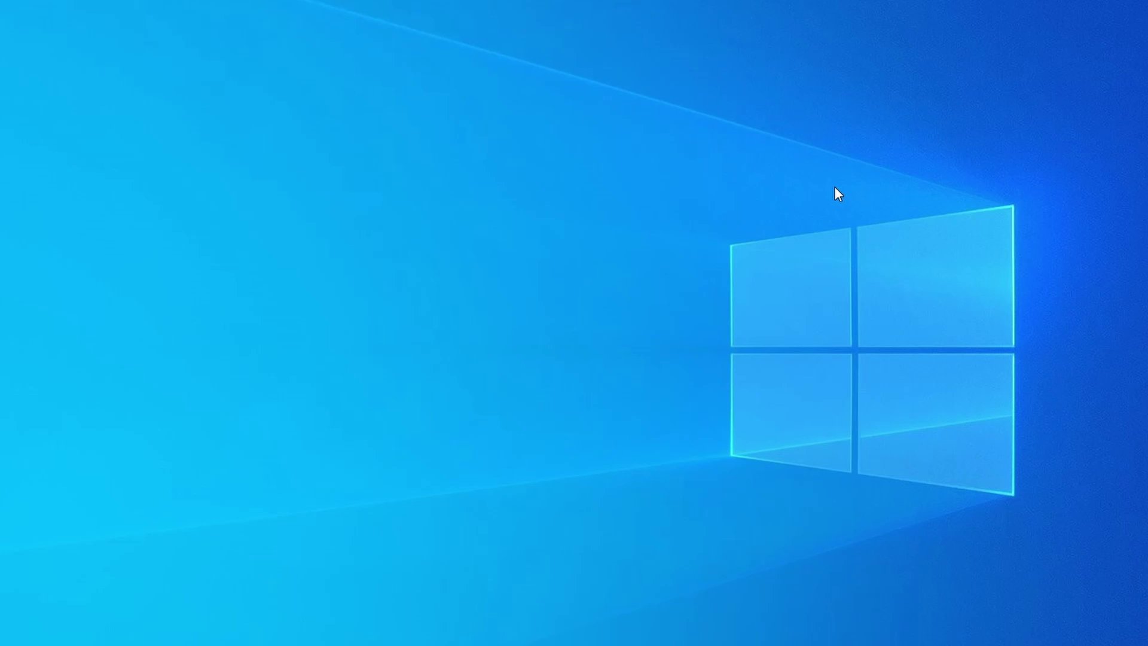
Open Task Manager with Ctrl+Shift+Esc, sort processes by CPU then memory, and scroll the list.
{"action": "key", "text": "ctrl+shift+Escape"}
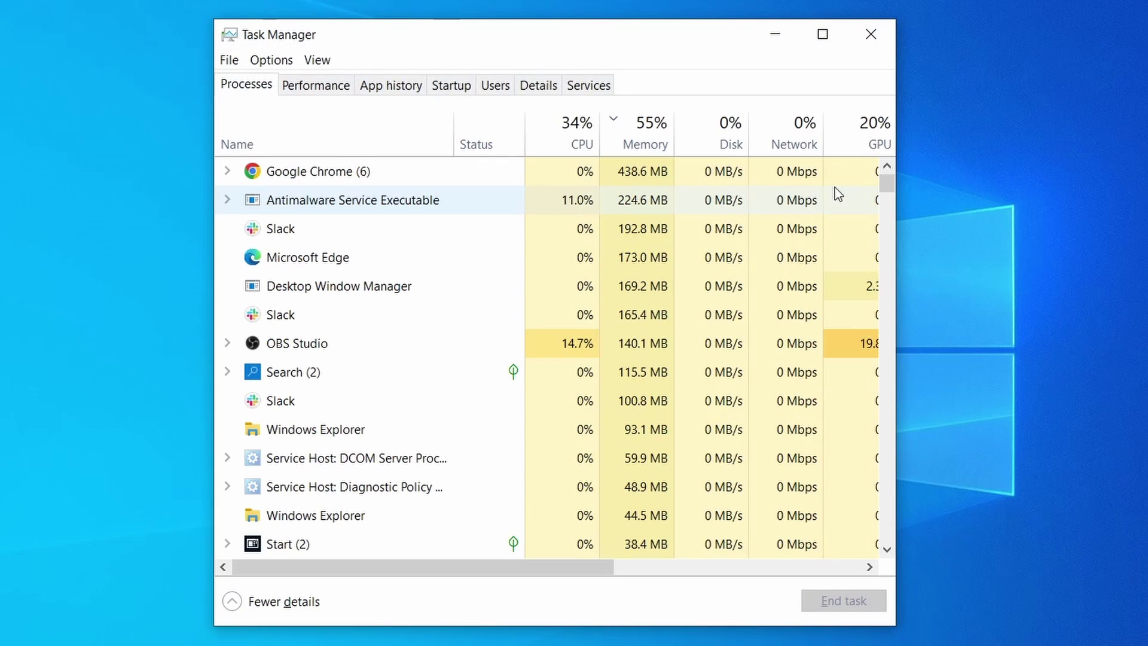
{"action": "left_click", "coordinate": [576, 142]}
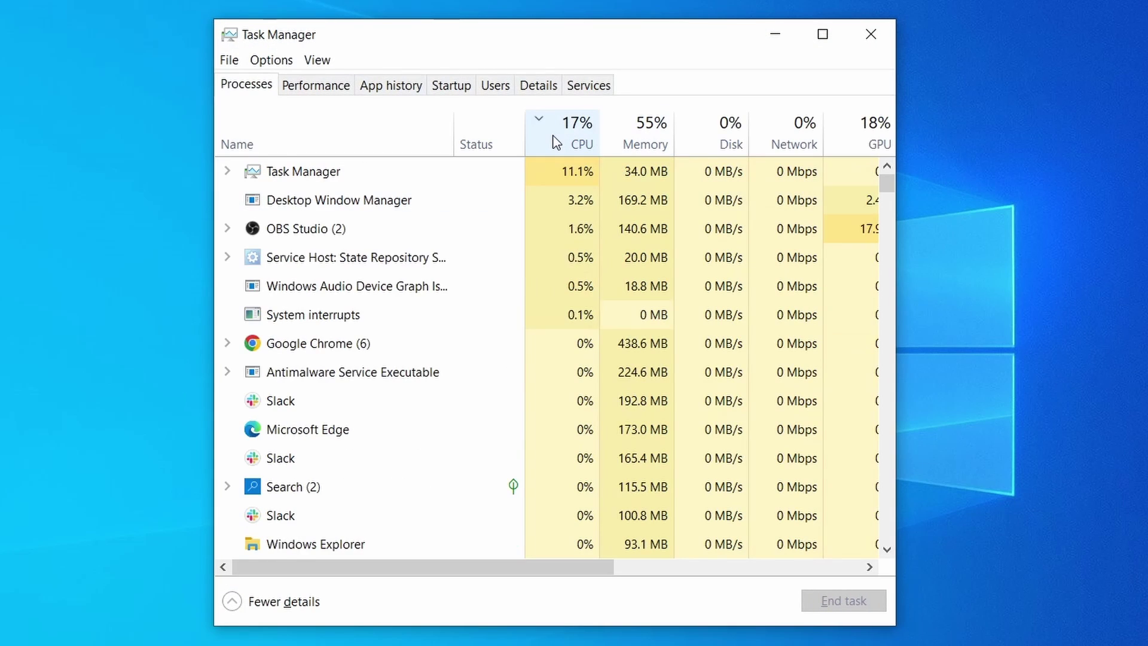
{"action": "left_click", "coordinate": [651, 130]}
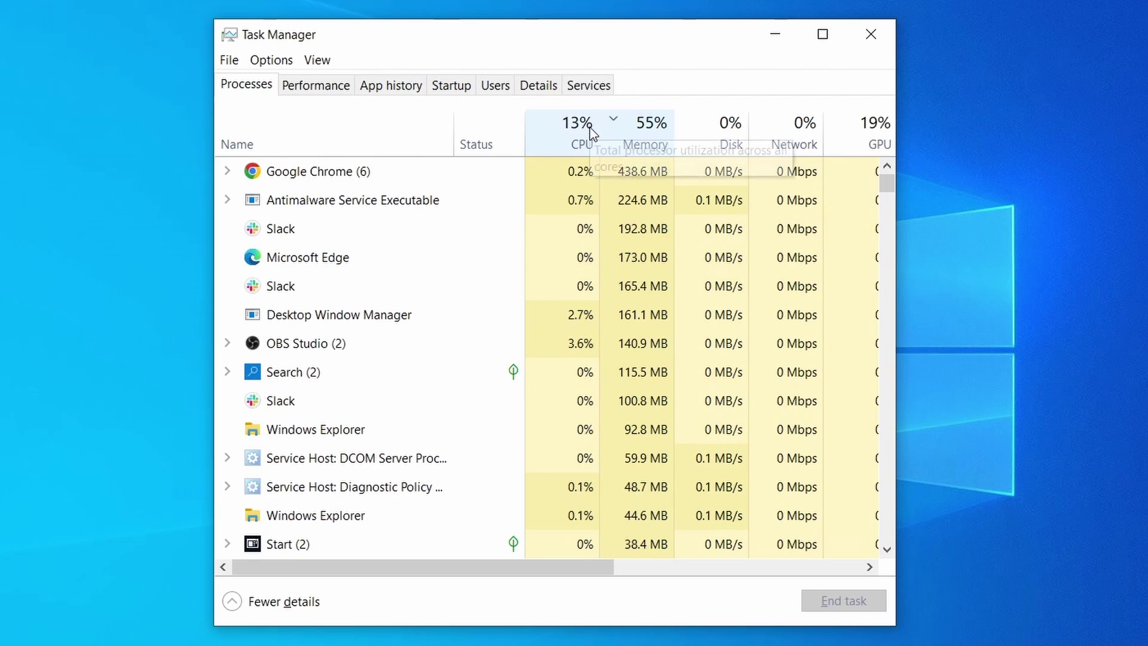
{"action": "scroll", "coordinate": [499, 404], "scroll_direction": "down", "scroll_amount": 2}
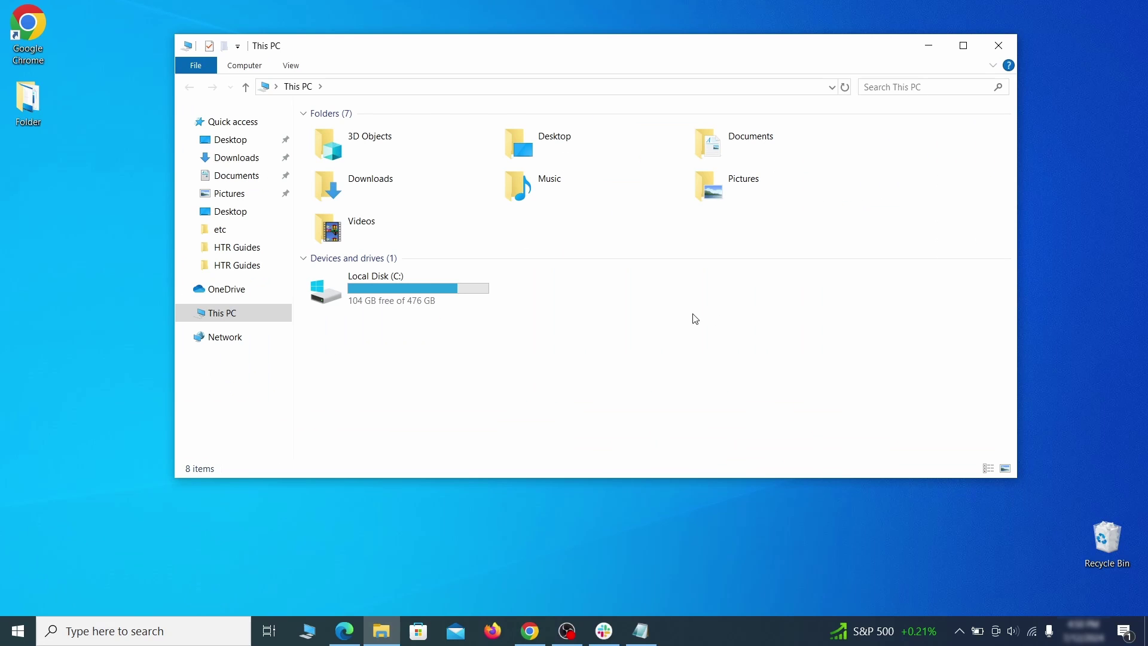
Browse to C:\Users\<current user>\AppData\Roaming in File Explorer.
{"action": "double_click", "coordinate": [475, 300]}
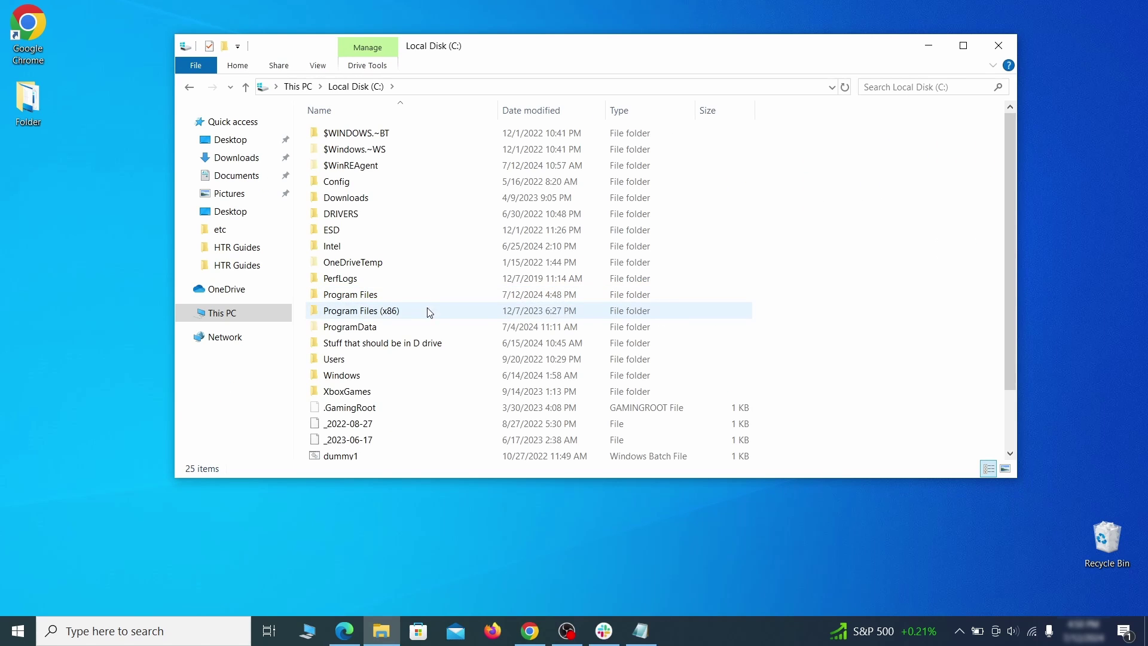
{"action": "double_click", "coordinate": [366, 361]}
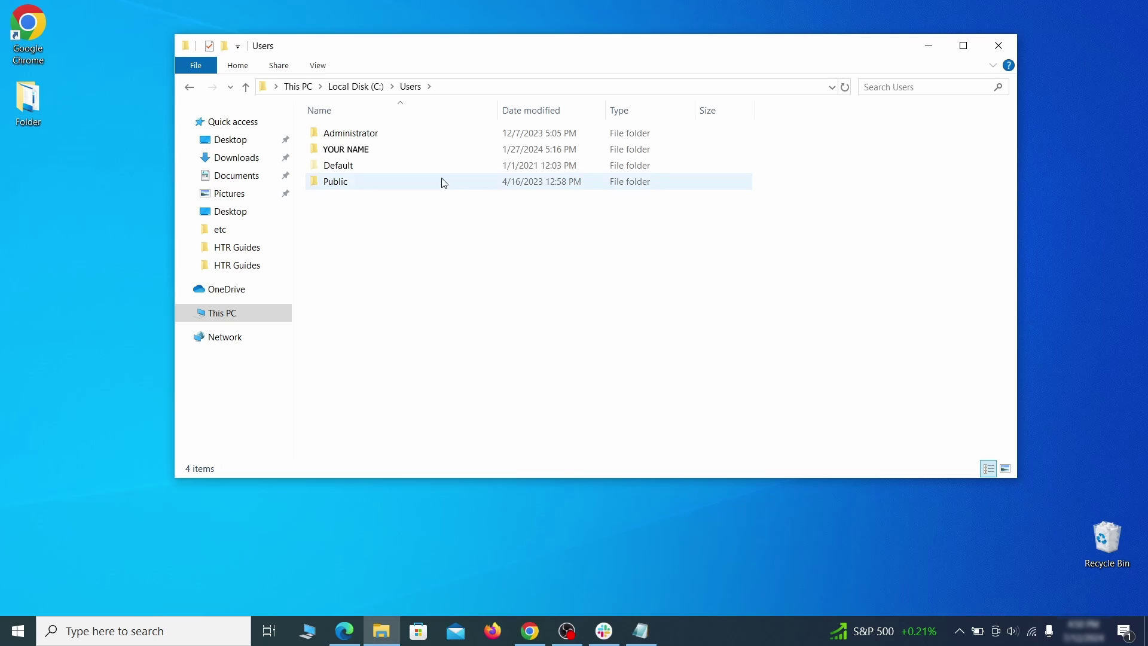
{"action": "double_click", "coordinate": [483, 152]}
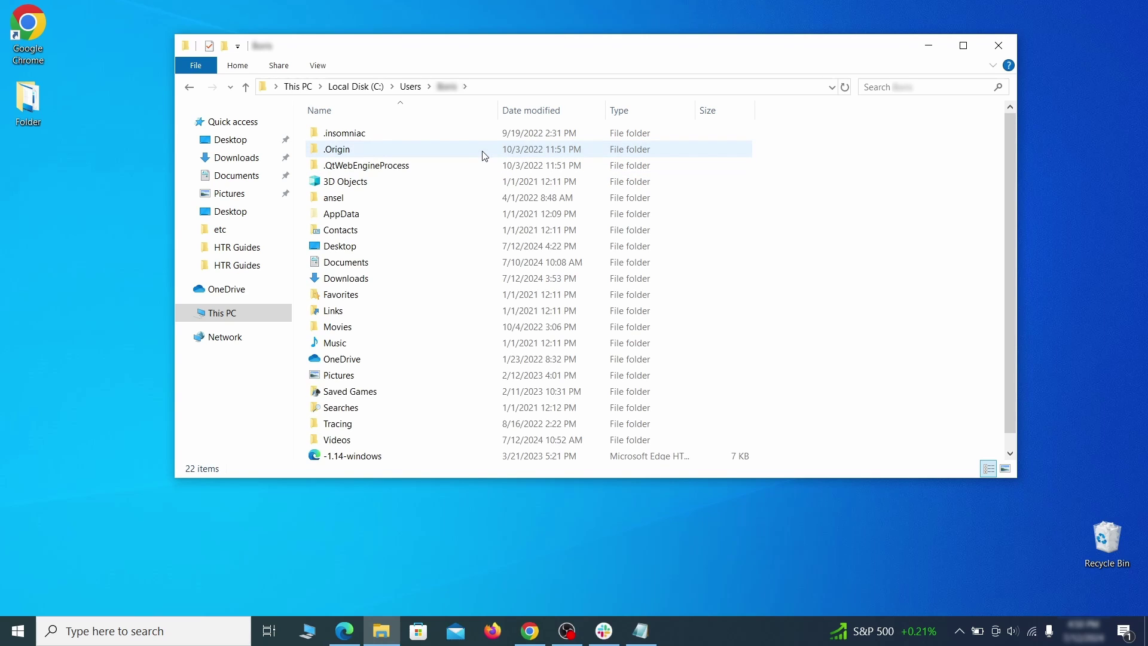
{"action": "double_click", "coordinate": [475, 216]}
{"action": "double_click", "coordinate": [474, 167]}
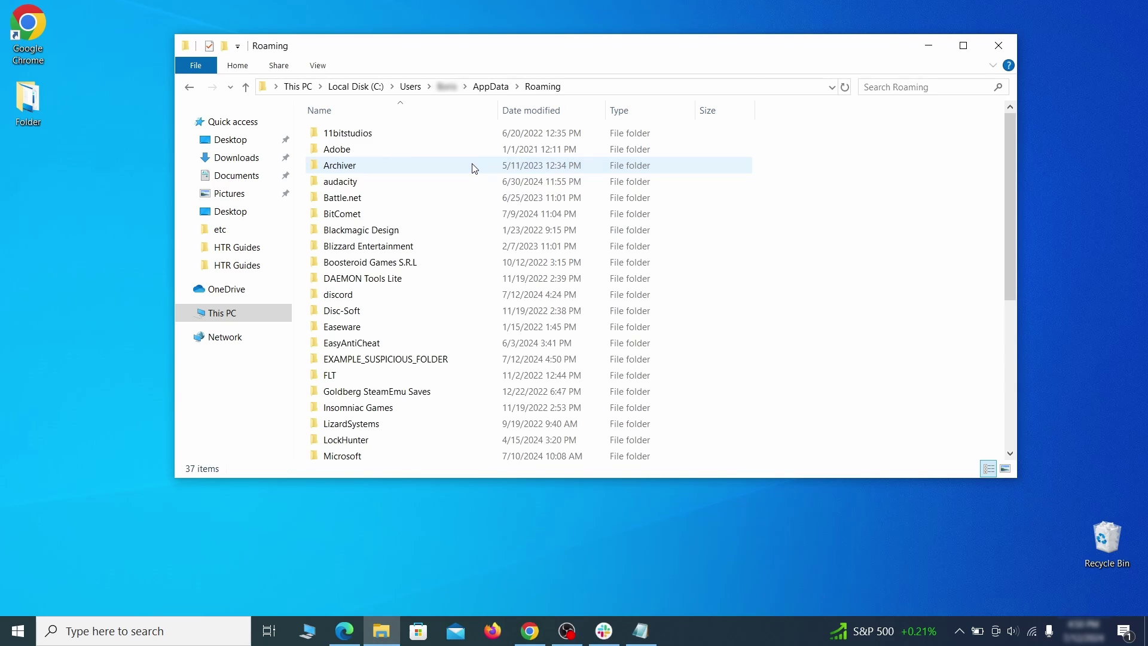
{"action": "scroll", "coordinate": [460, 209], "scroll_direction": "down", "scroll_amount": 2}
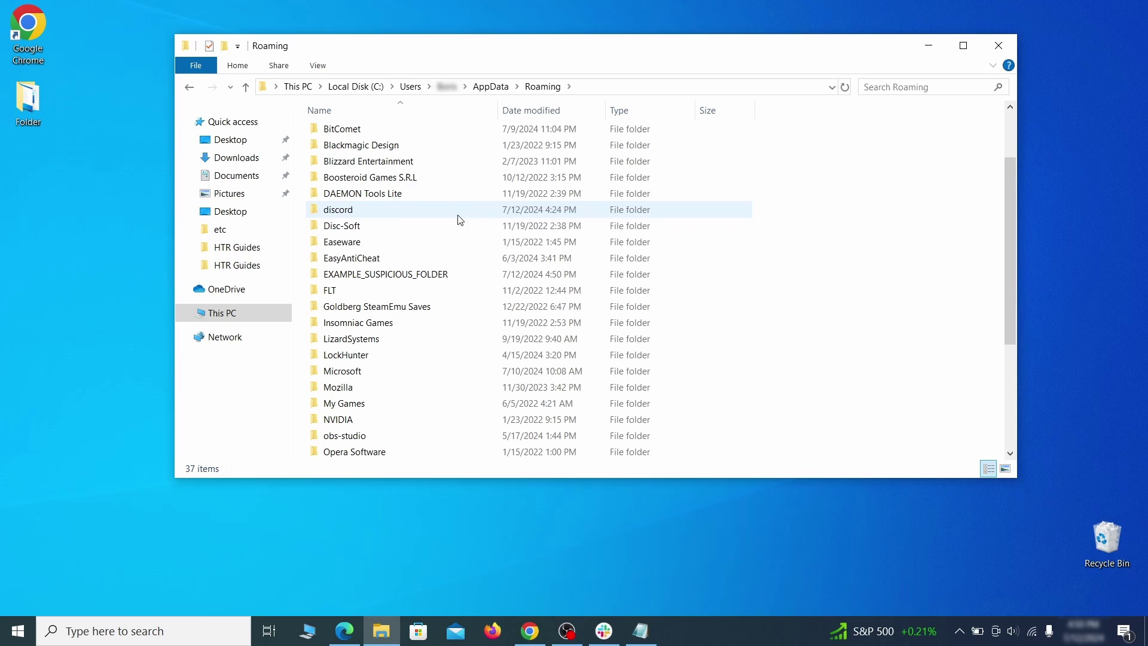
Delete EXAMPLE_SUSPICIOUS_FOLDER, using LockHunter to unlock and remove it after the in-use warning.
{"action": "left_click", "coordinate": [465, 274]}
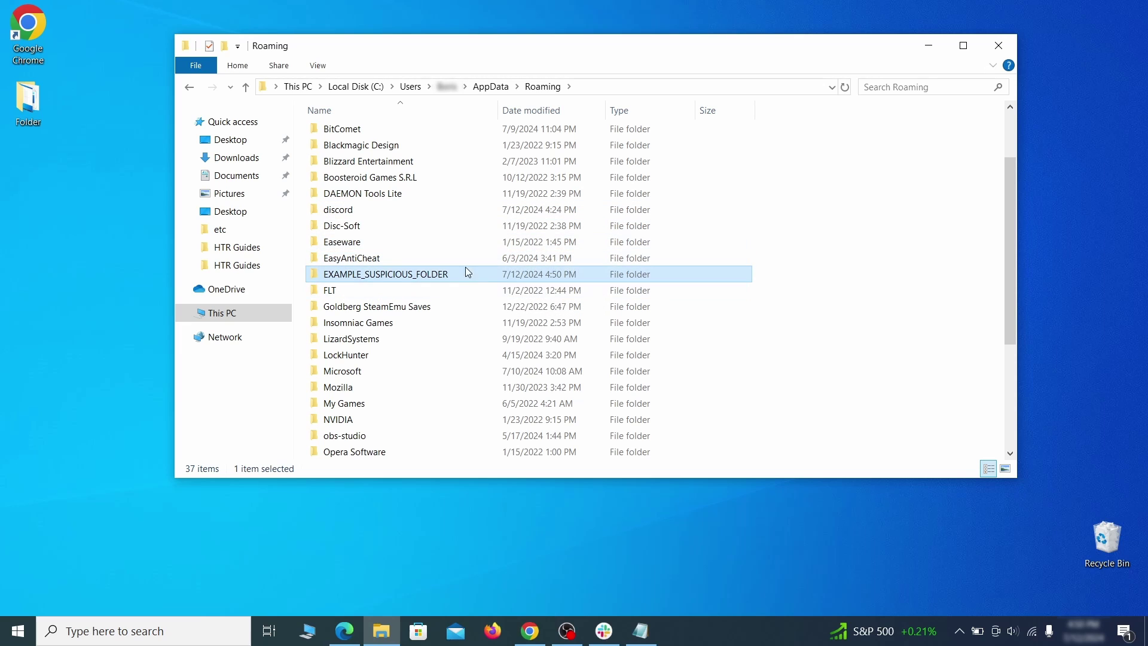
{"action": "right_click", "coordinate": [512, 276]}
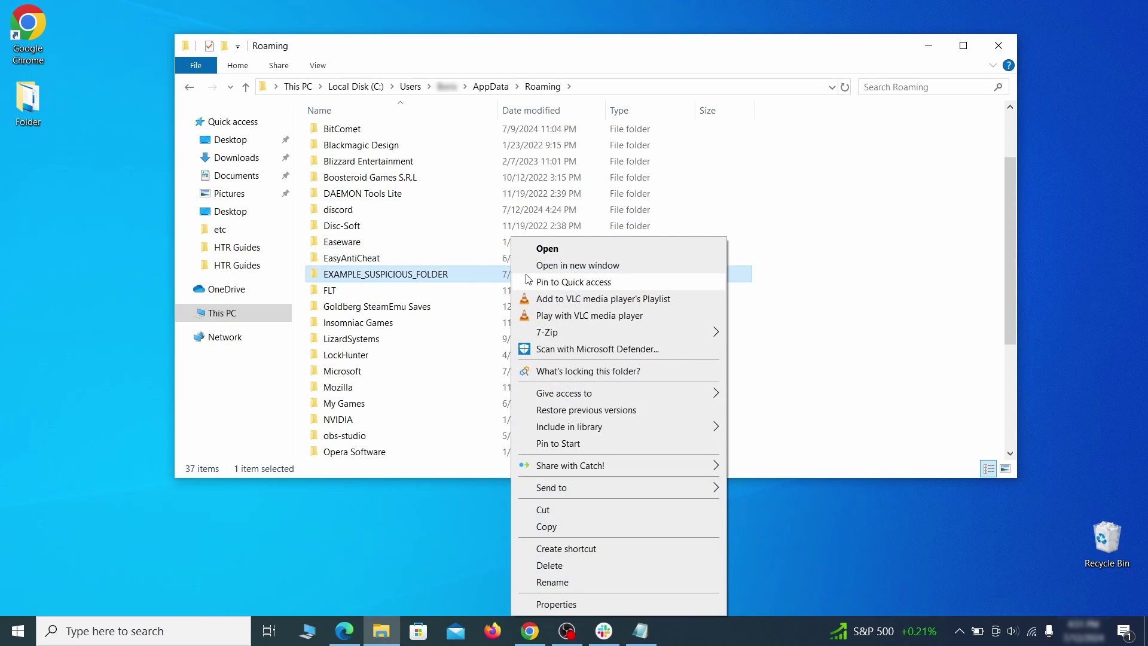
{"action": "left_click", "coordinate": [550, 565]}
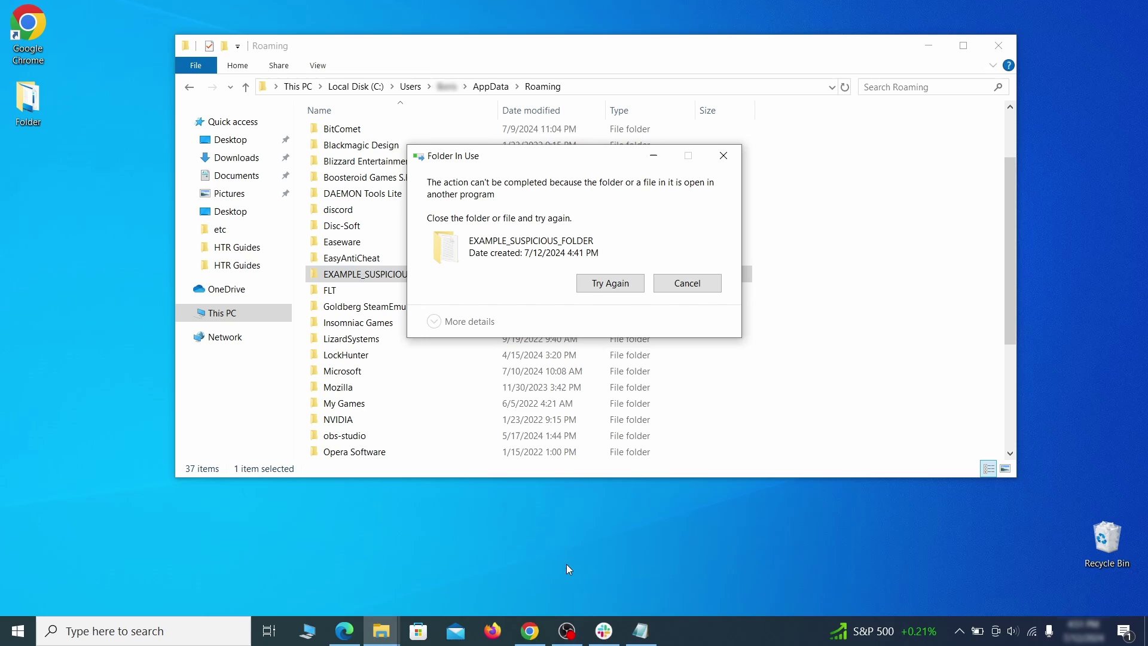
{"action": "key", "text": "Escape"}
{"action": "right_click", "coordinate": [487, 274]}
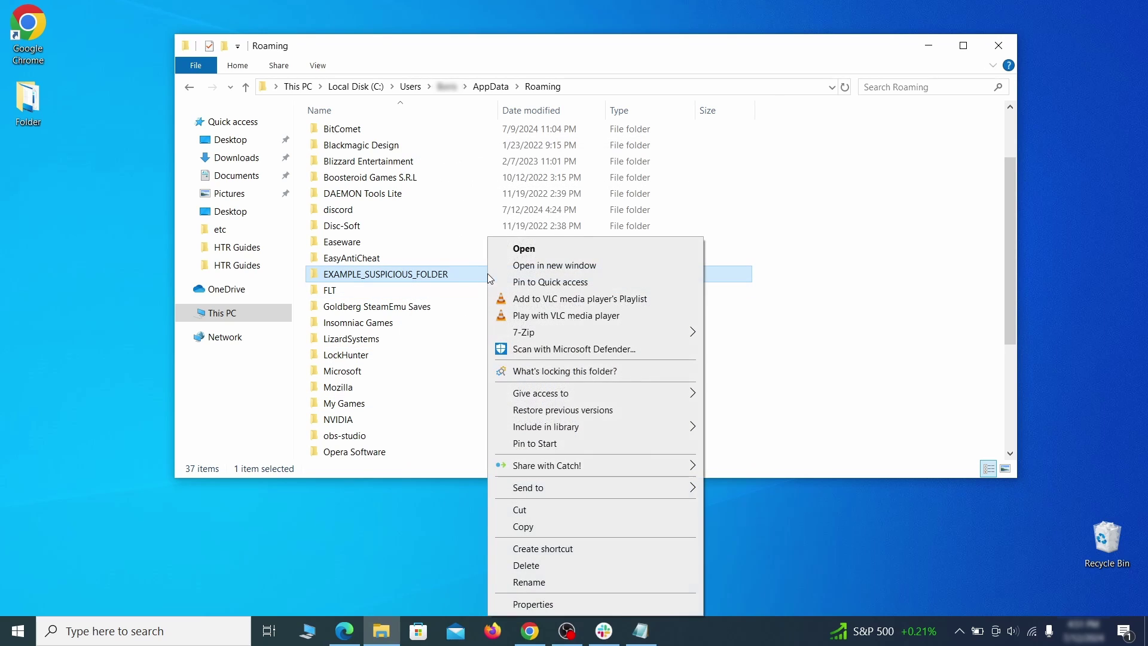
{"action": "left_click", "coordinate": [548, 369]}
{"action": "left_click", "coordinate": [516, 150]}
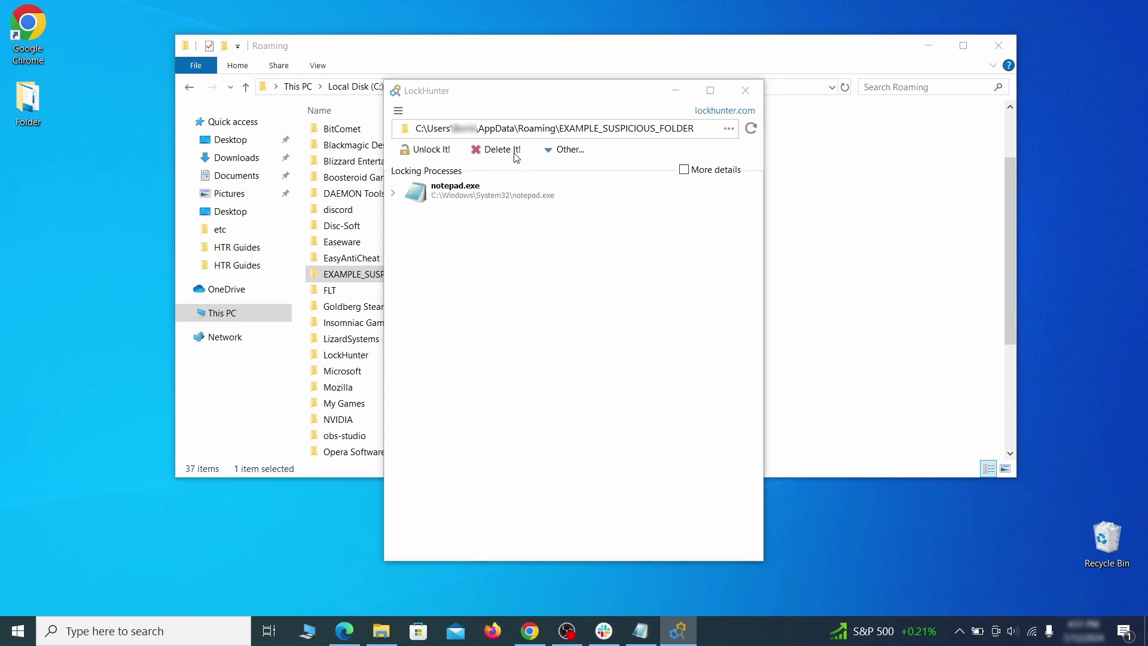
{"action": "left_click", "coordinate": [623, 377]}
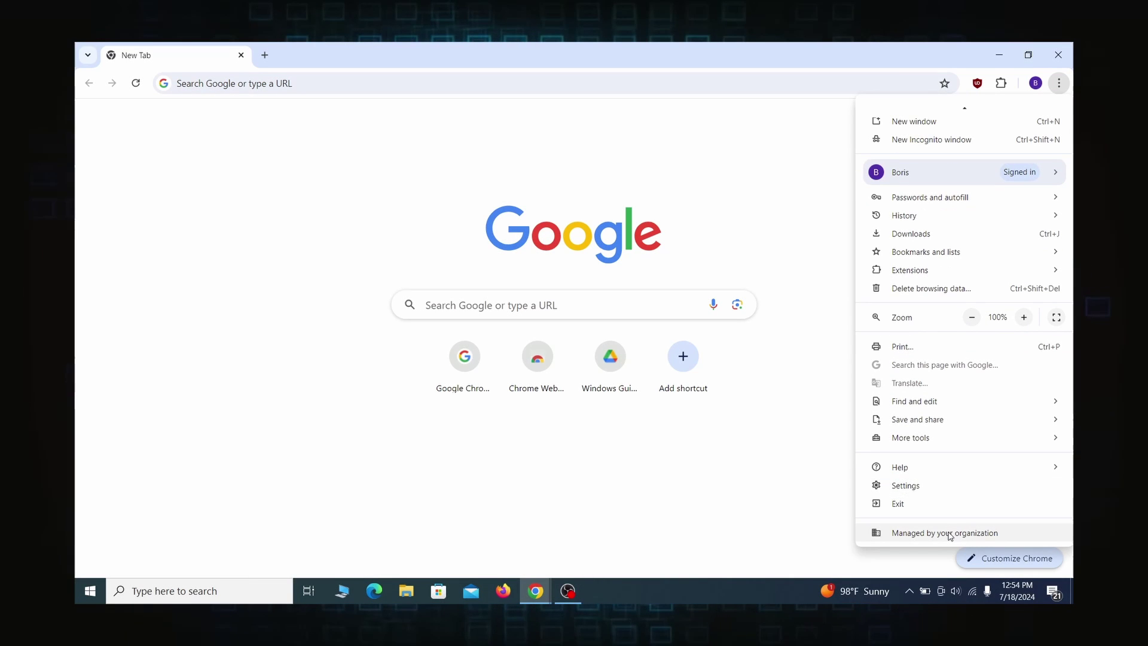
Open Chrome's 'Managed by your organization' page from the menu.
{"action": "left_click", "coordinate": [942, 532]}
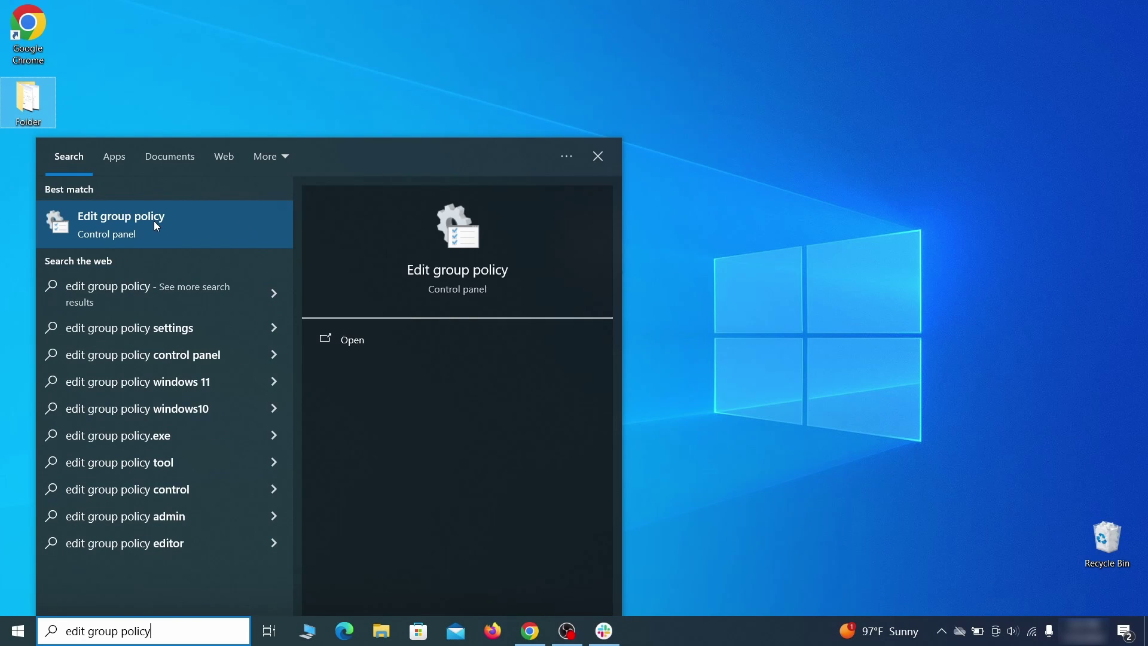
Remove the chrome template via Add/Remove Templates under Computer Configuration's Administrative Templates.
{"action": "left_click", "coordinate": [155, 225]}
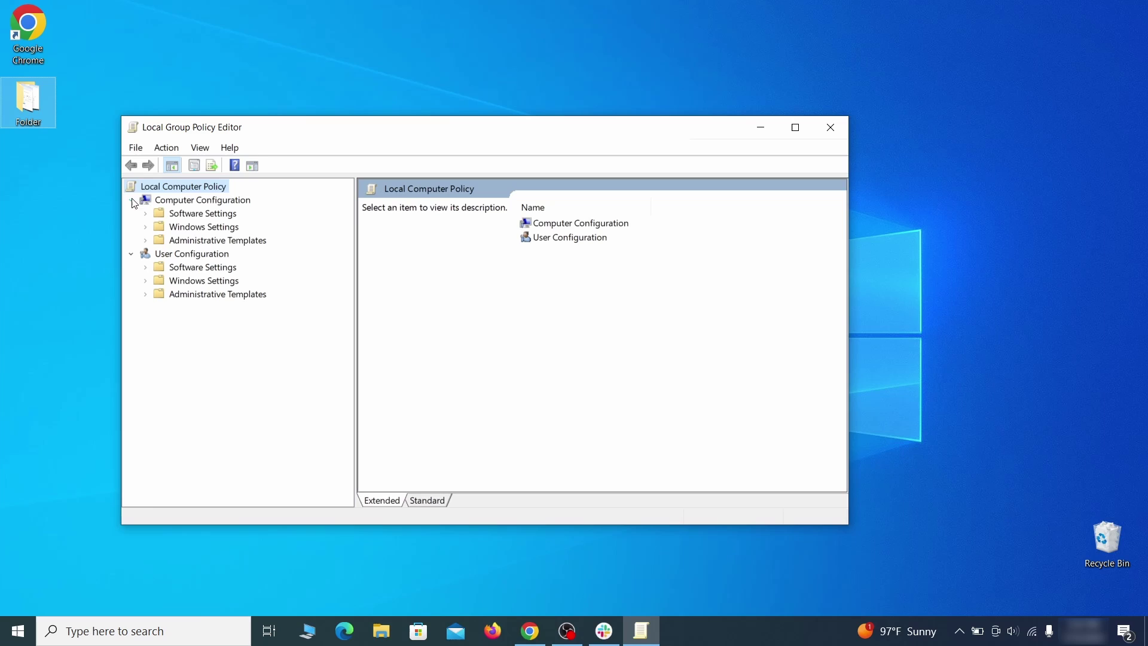
{"action": "left_click", "coordinate": [175, 201]}
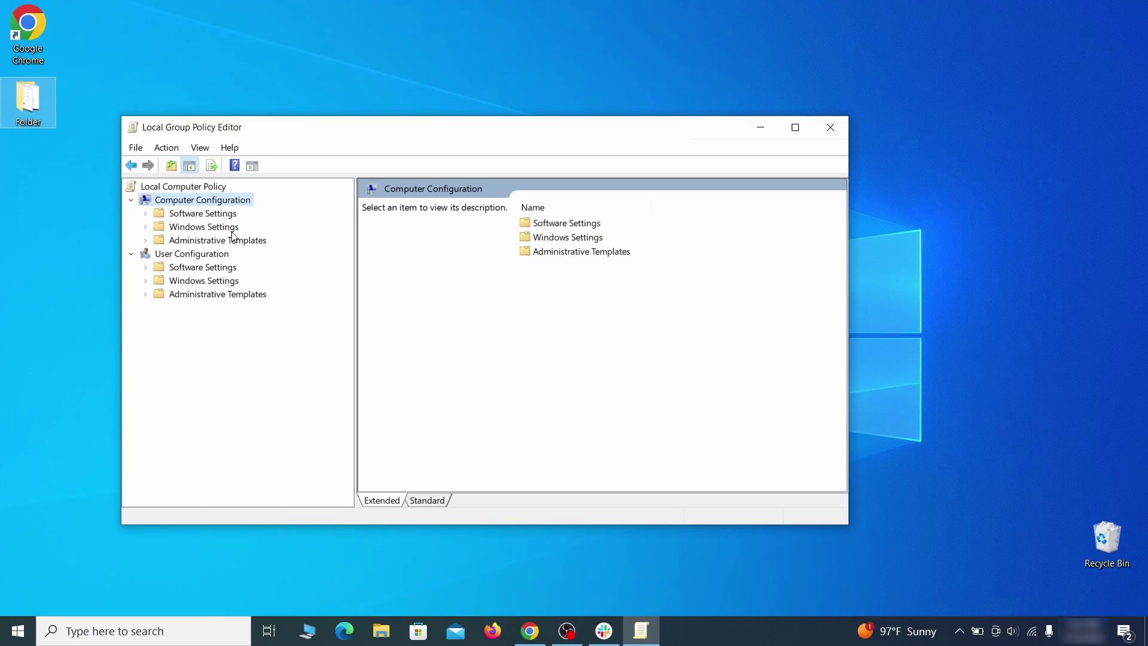
{"action": "left_click", "coordinate": [256, 243]}
{"action": "right_click", "coordinate": [255, 242]}
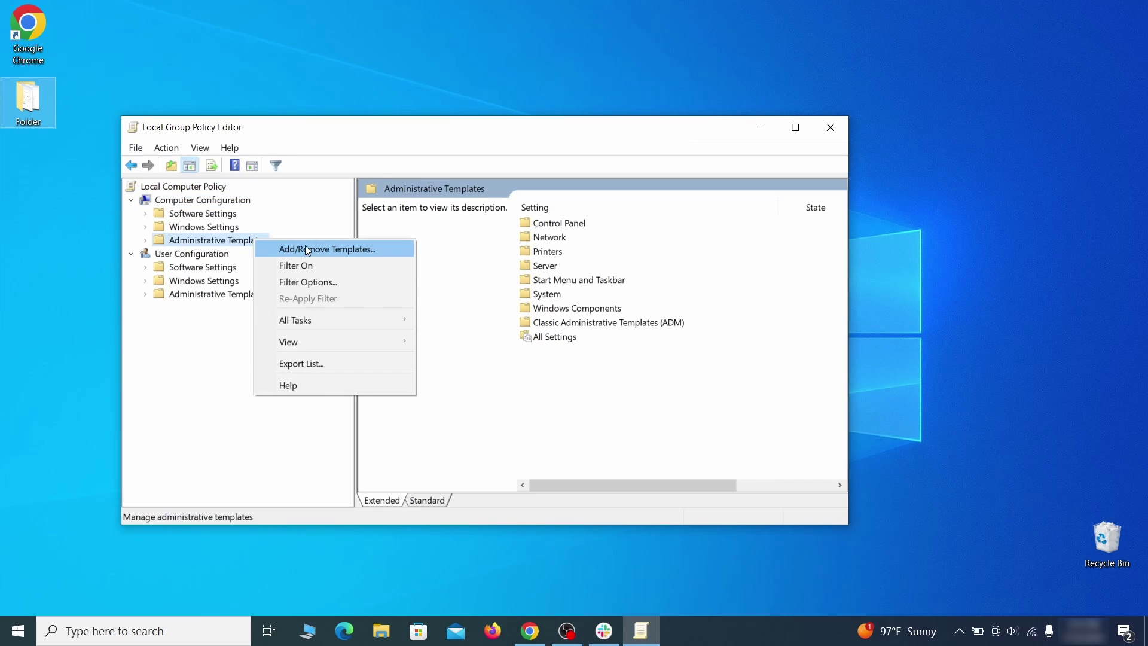
{"action": "left_click", "coordinate": [368, 250]}
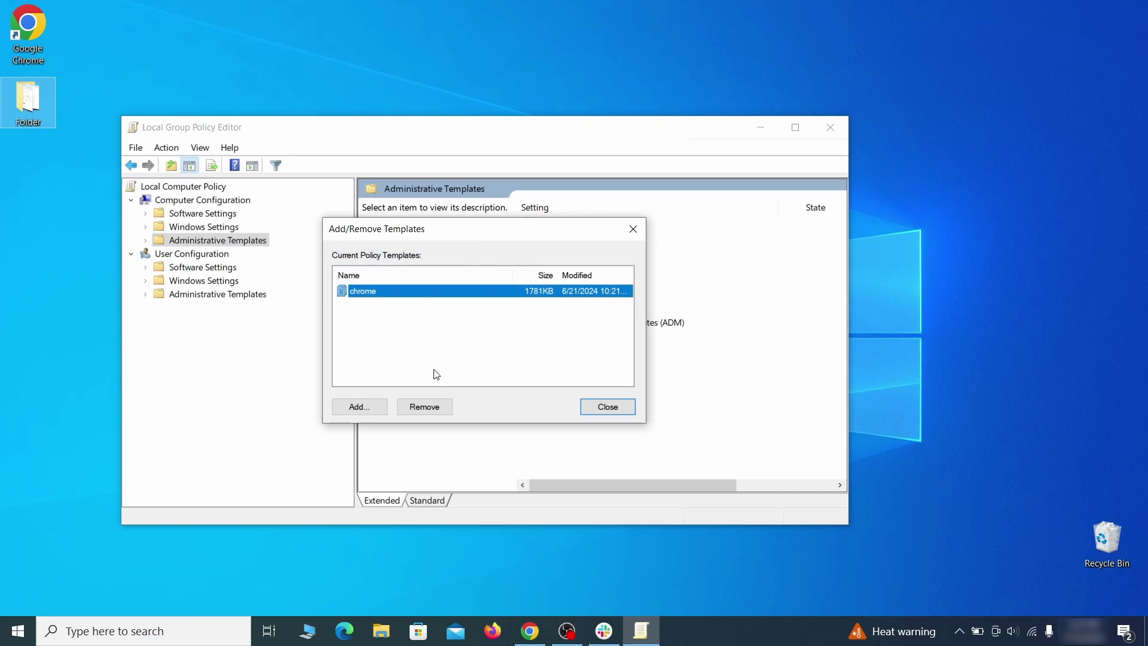
{"action": "left_click", "coordinate": [434, 408]}
{"action": "key", "text": "Return"}
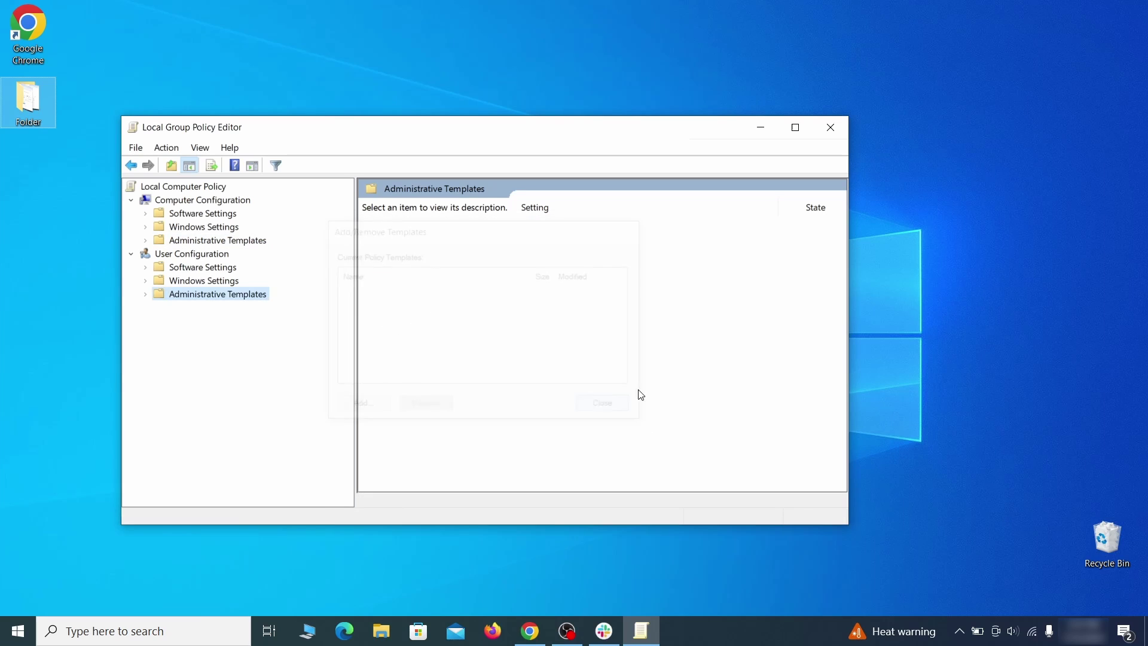
Close the Local Group Policy Editor and restart the computer from the Start menu.
{"action": "left_click", "coordinate": [830, 127]}
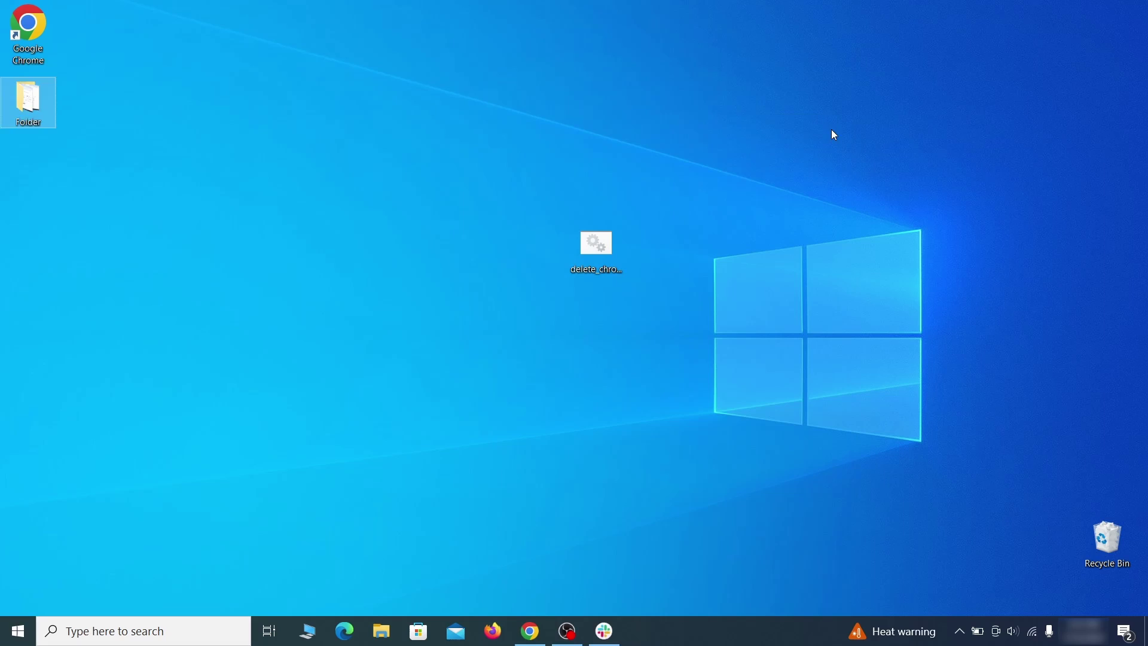
{"action": "left_click", "coordinate": [18, 631]}
{"action": "left_click", "coordinate": [18, 597]}
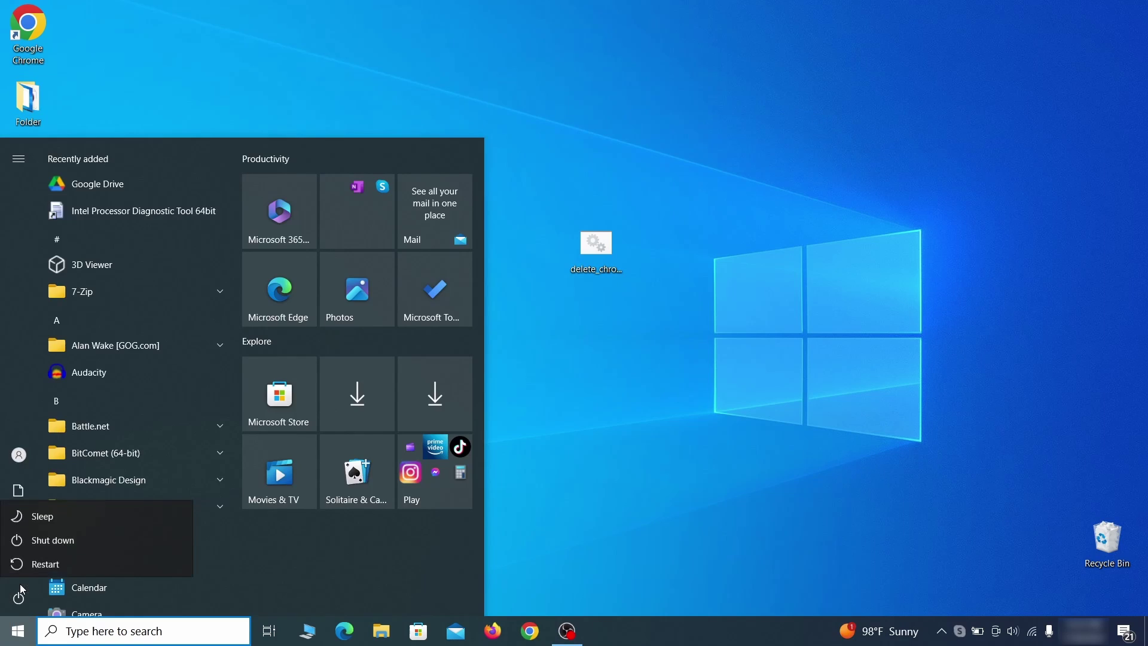
{"action": "left_click", "coordinate": [100, 559]}
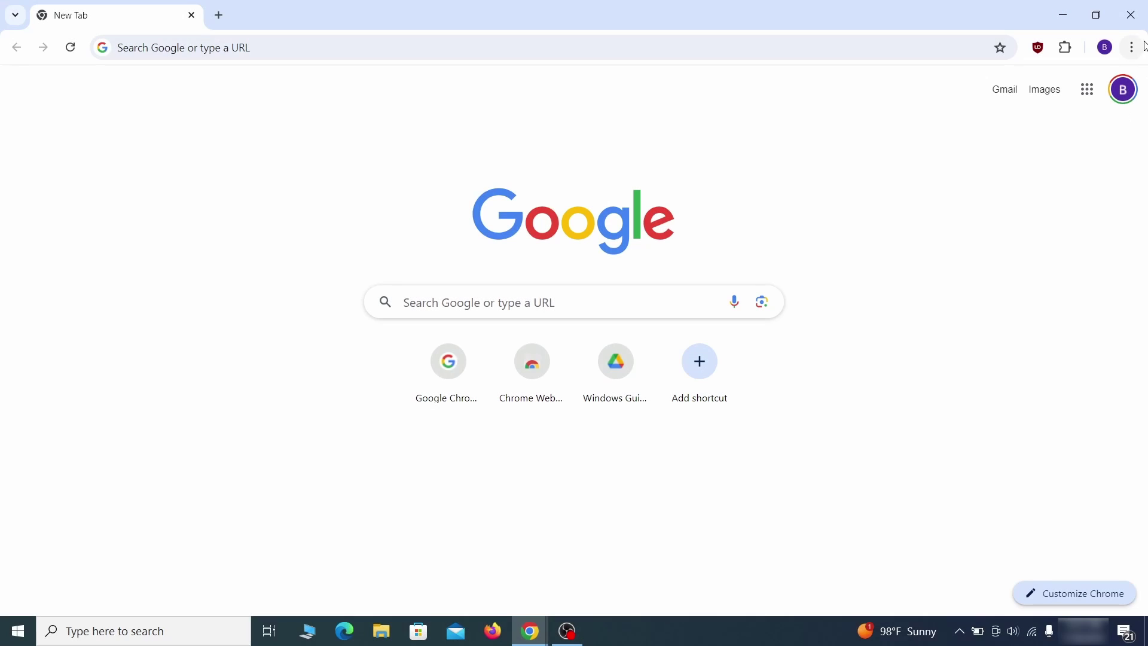
{"action": "left_click", "coordinate": [1131, 47]}
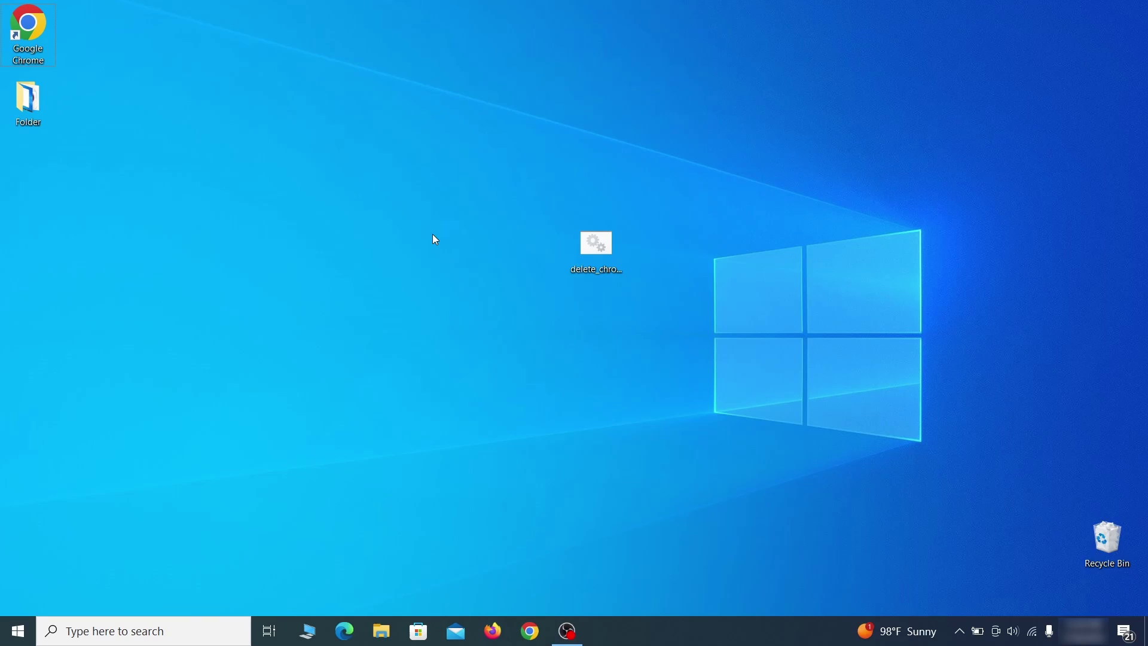
{"action": "key", "text": "super"}
{"action": "type", "text": "reg"}
{"action": "key", "text": "Return"}
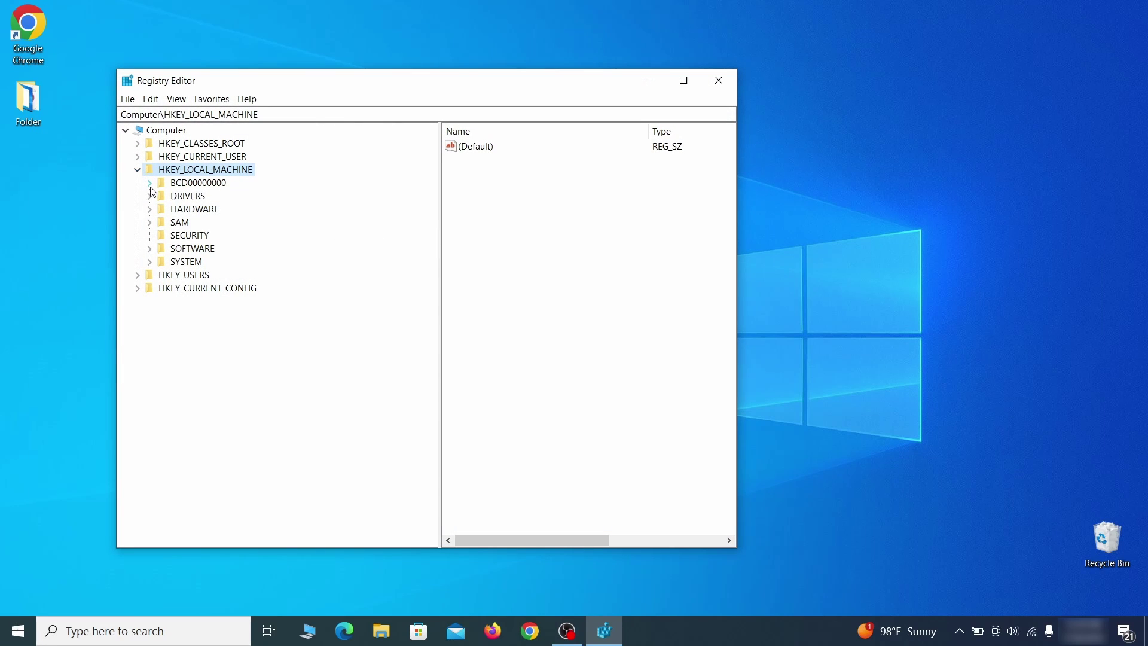
{"action": "left_click", "coordinate": [149, 182]}
{"action": "left_click", "coordinate": [161, 209]}
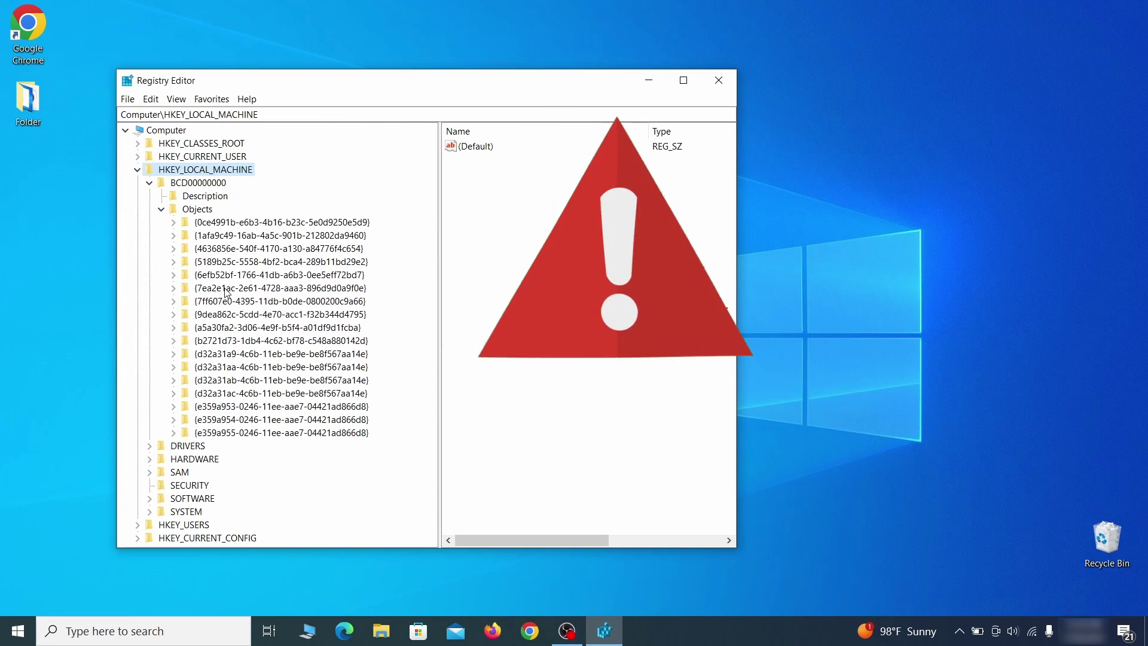
{"action": "left_click", "coordinate": [173, 340]}
{"action": "left_click", "coordinate": [185, 366]}
{"action": "left_click", "coordinate": [237, 406]}
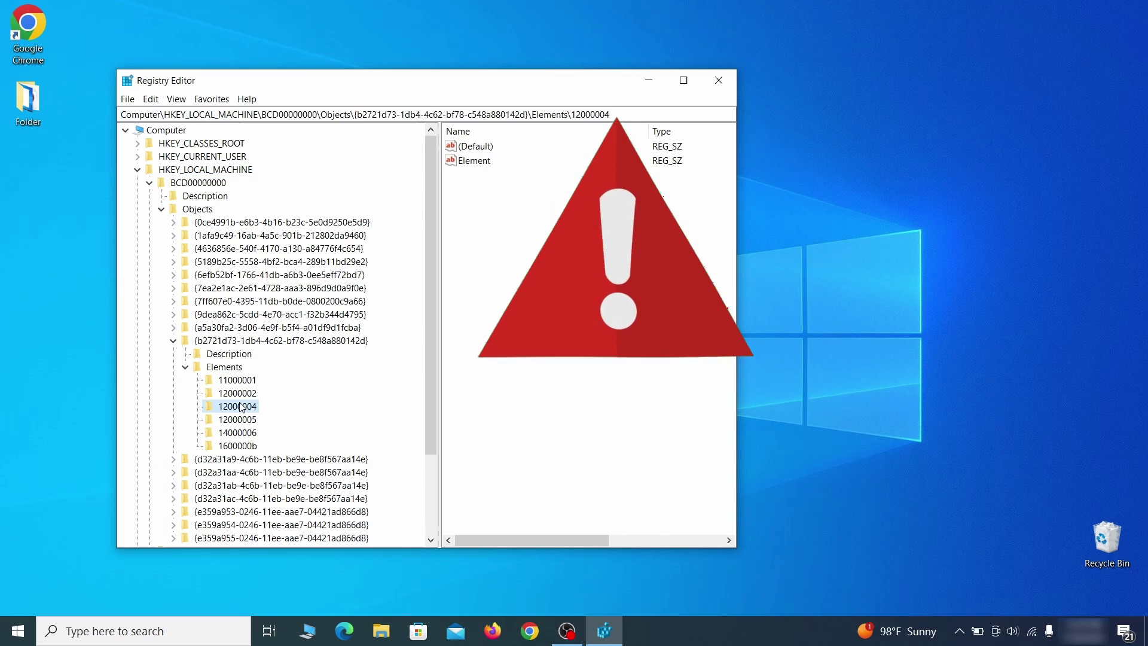
{"action": "right_click", "coordinate": [240, 406]}
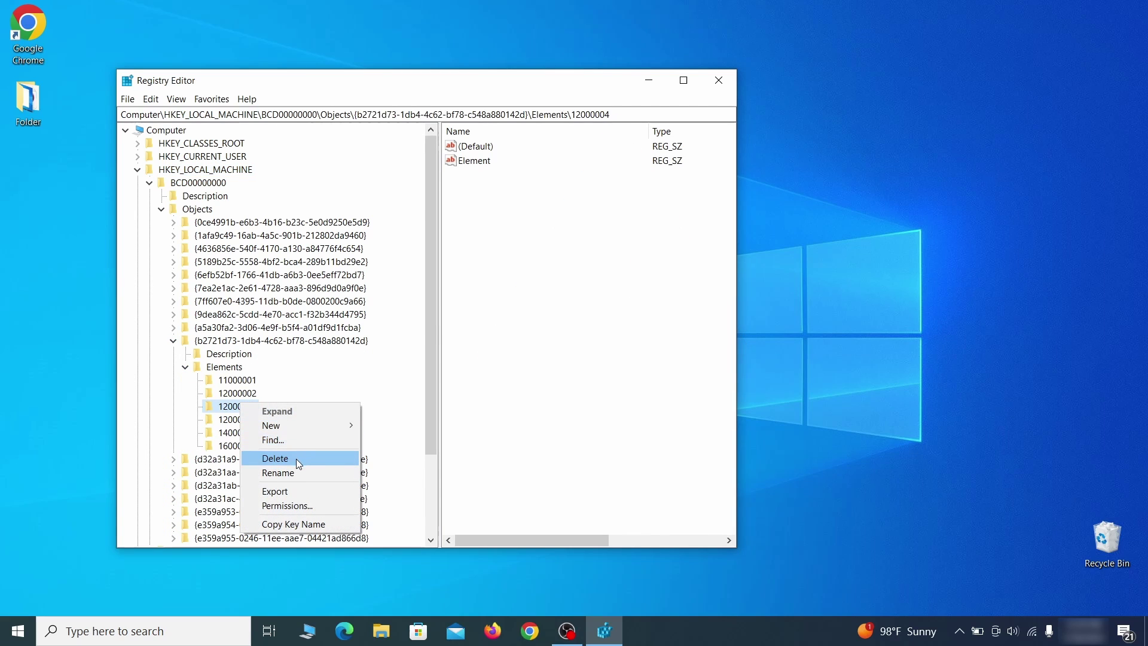
{"action": "left_click", "coordinate": [297, 458]}
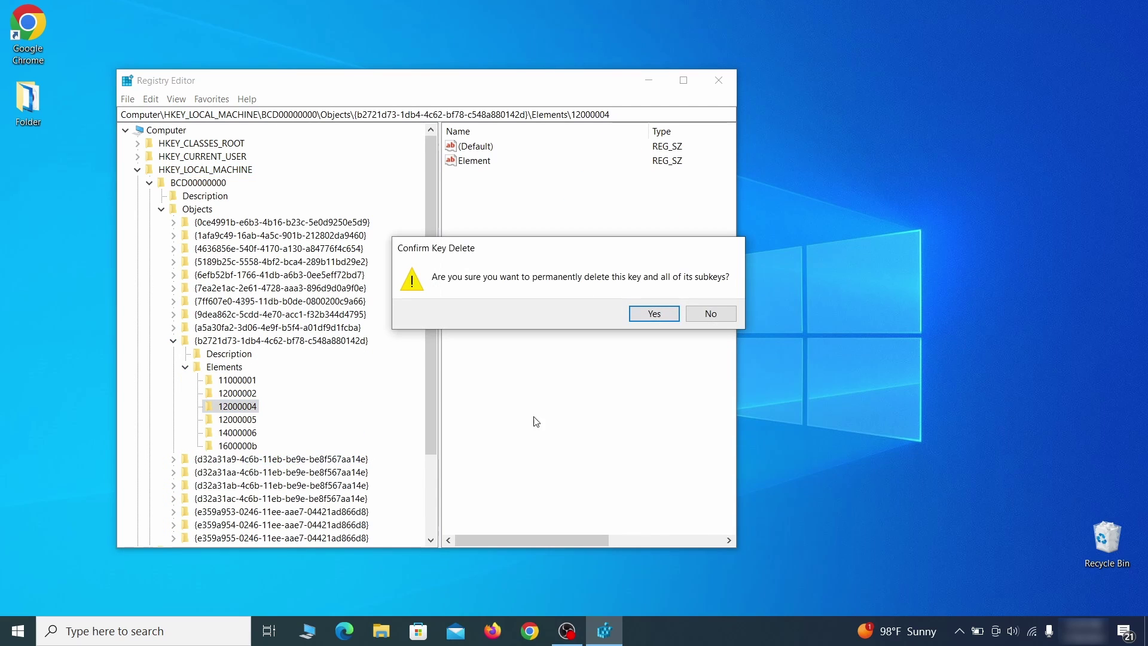
{"action": "left_click", "coordinate": [723, 316]}
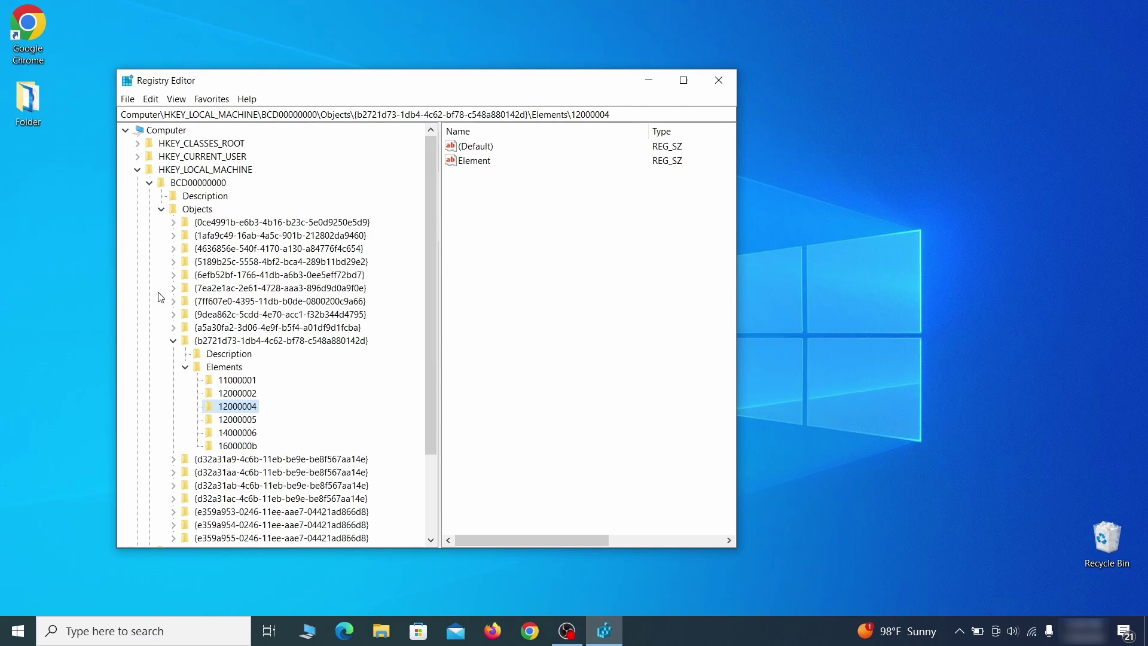
{"action": "scroll", "coordinate": [160, 297], "scroll_direction": "down", "scroll_amount": 3}
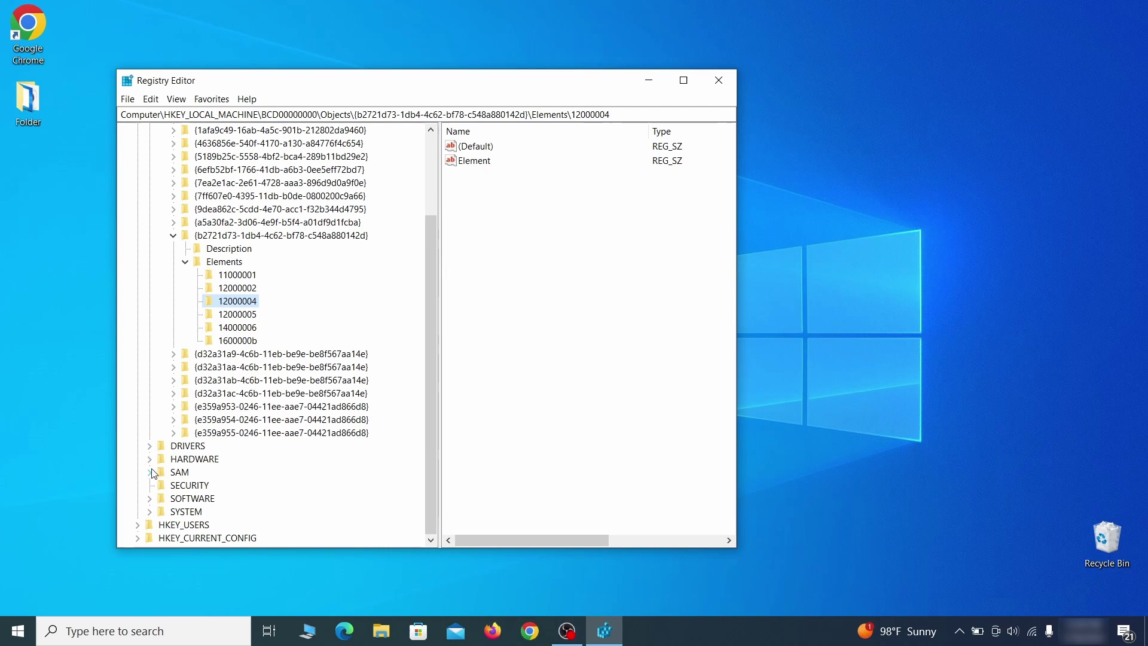
Export the entire registry to the desktop as Registry Backup 1, then start a registry import.
{"action": "left_click", "coordinate": [178, 105]}
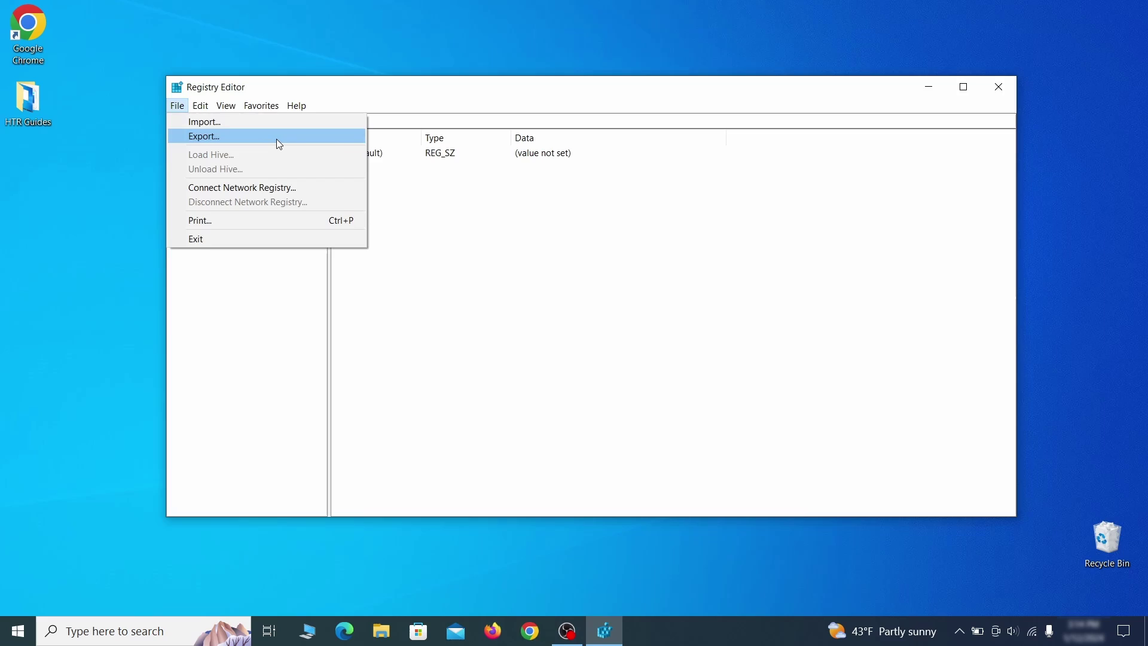
{"action": "left_click", "coordinate": [279, 141]}
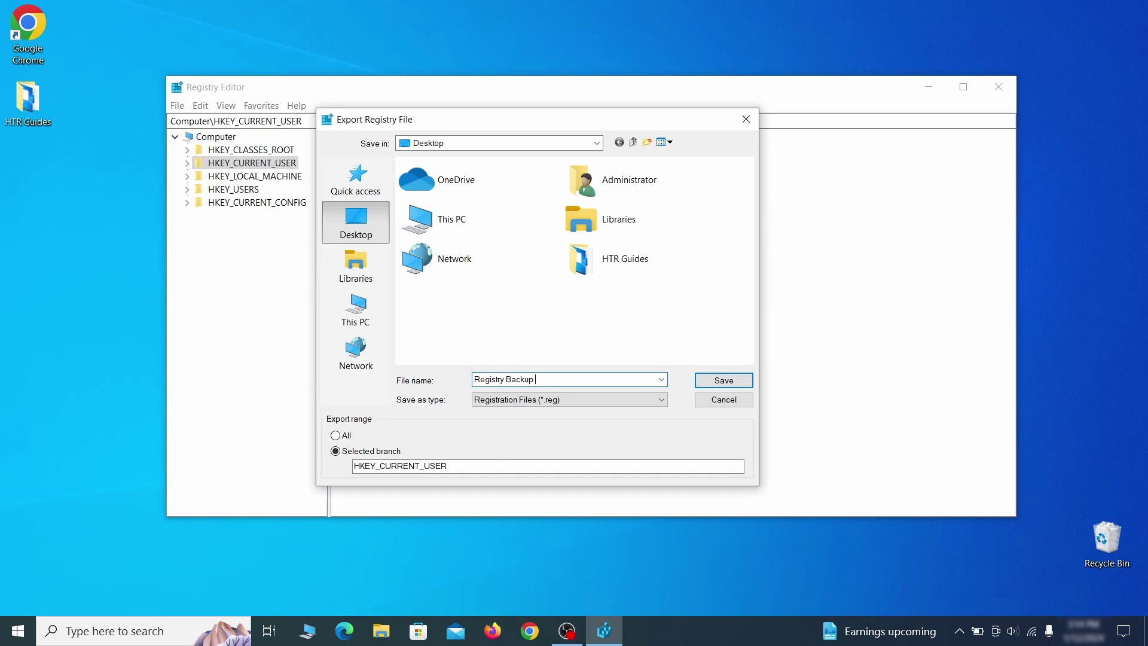
{"action": "left_click", "coordinate": [335, 436]}
{"action": "key", "text": "Return"}
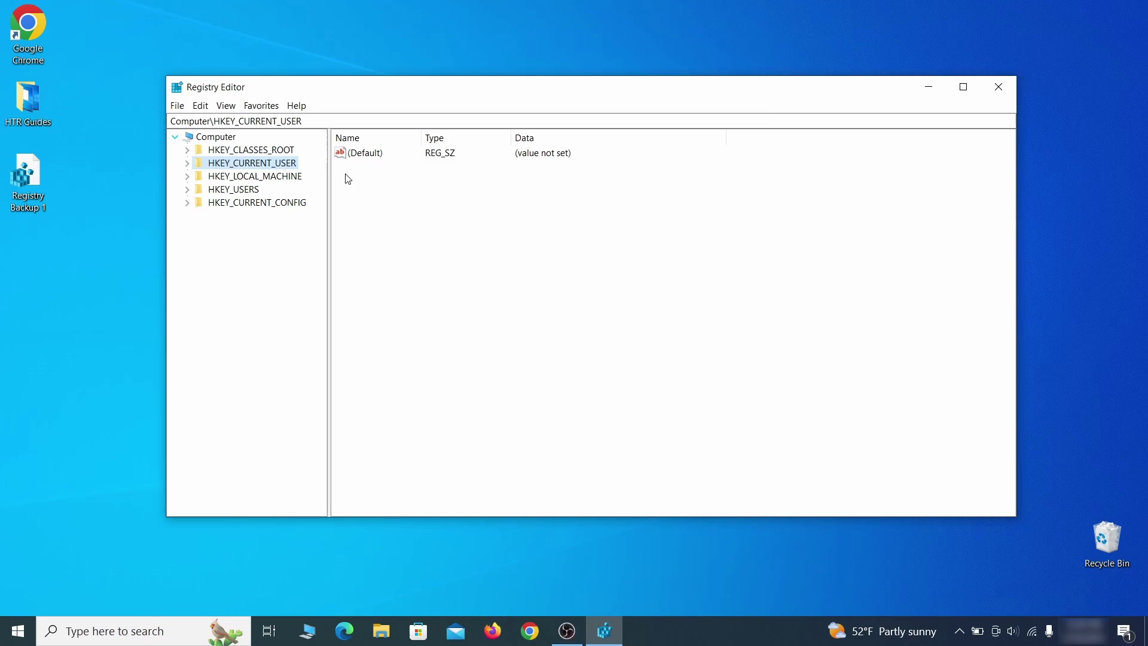
{"action": "left_click", "coordinate": [178, 106]}
{"action": "left_click", "coordinate": [252, 130]}
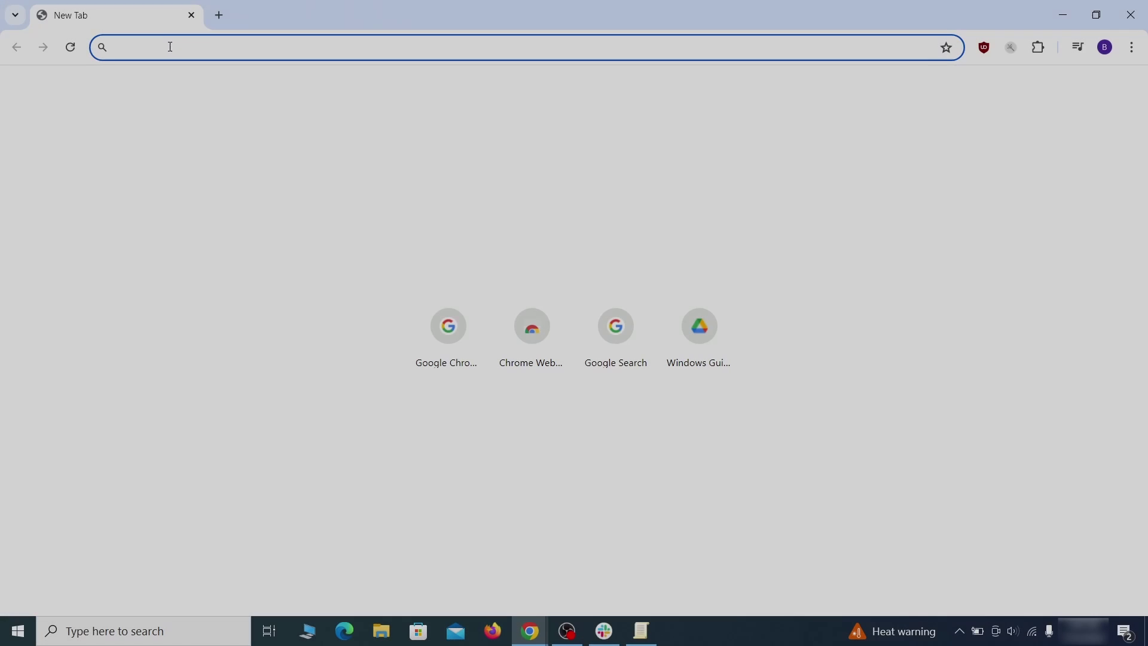
Load chrome://policy and paste the rogue HomepageLocation value into a Notepad document.
{"action": "type", "text": "ch"}
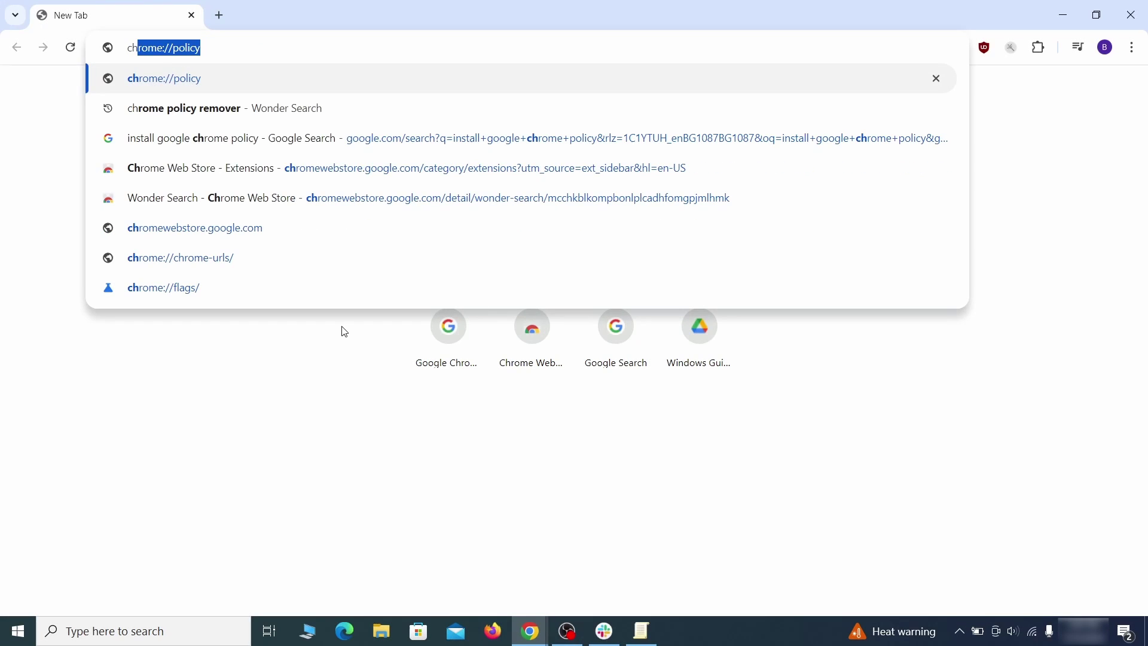
{"action": "key", "text": "Return"}
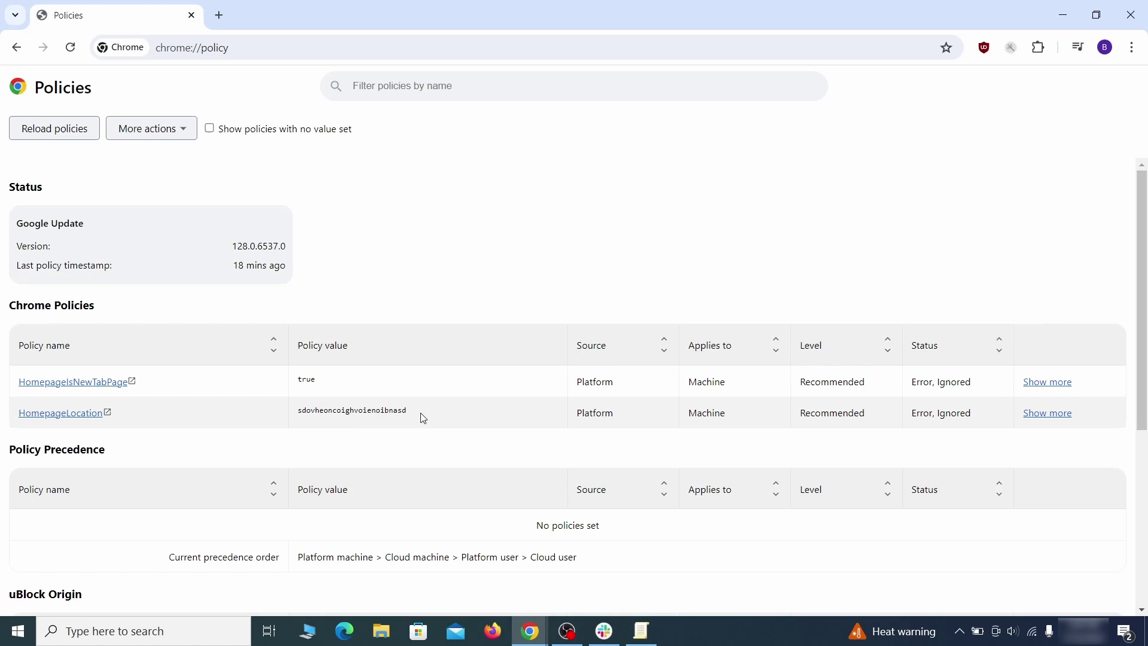
{"action": "right_click", "coordinate": [319, 412]}
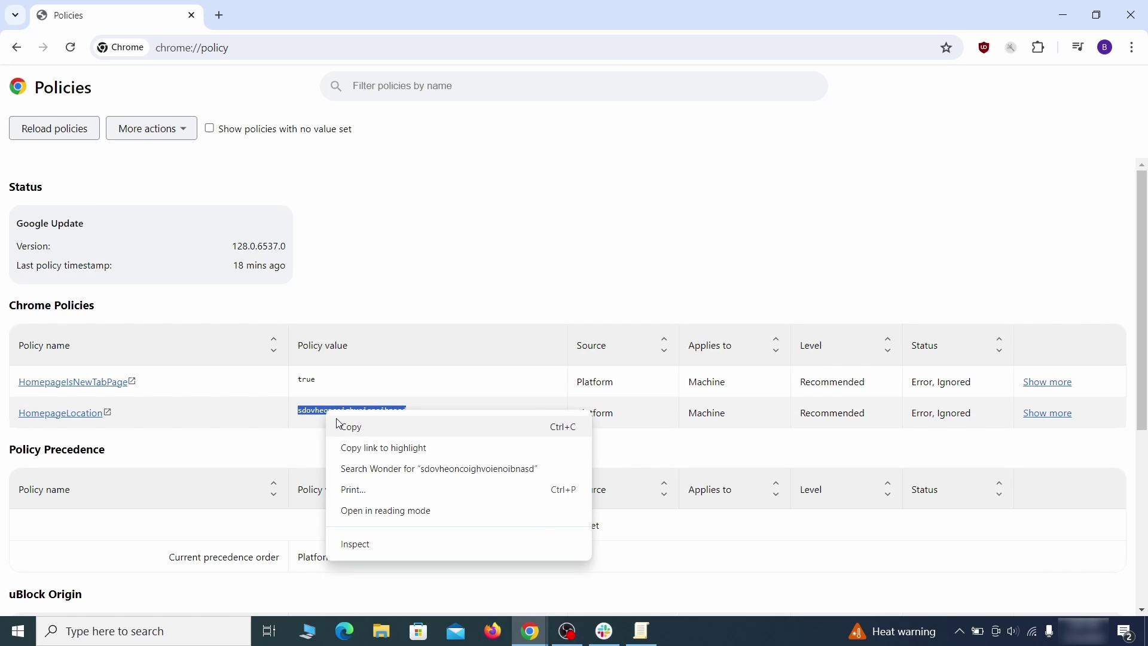
{"action": "left_click", "coordinate": [335, 425]}
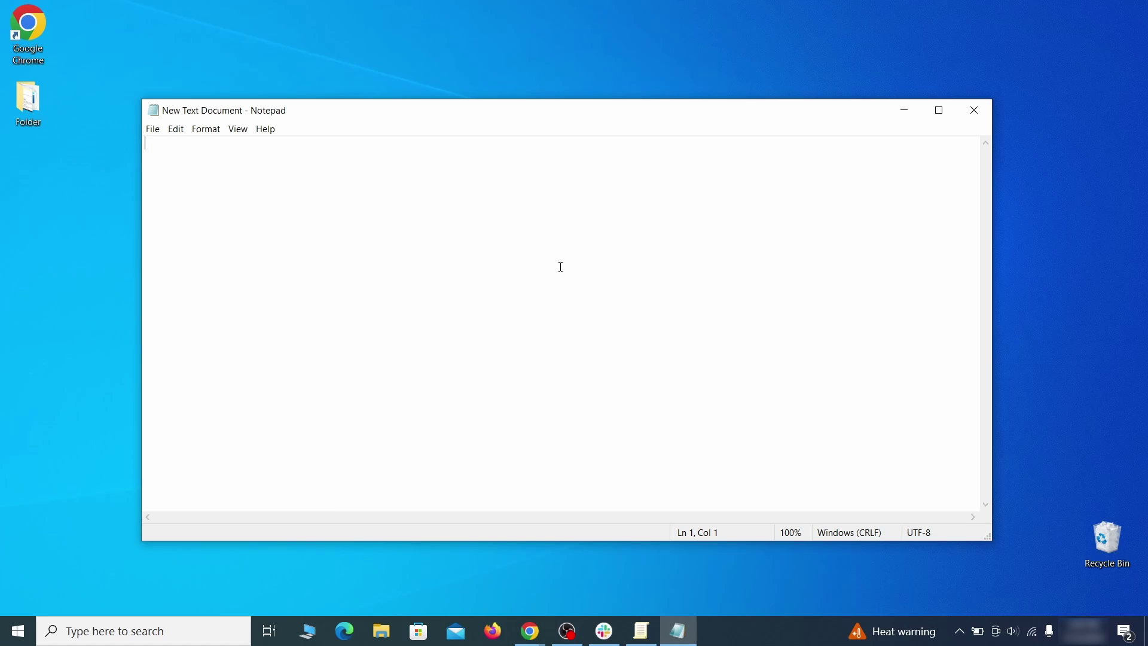
{"action": "right_click", "coordinate": [561, 266]}
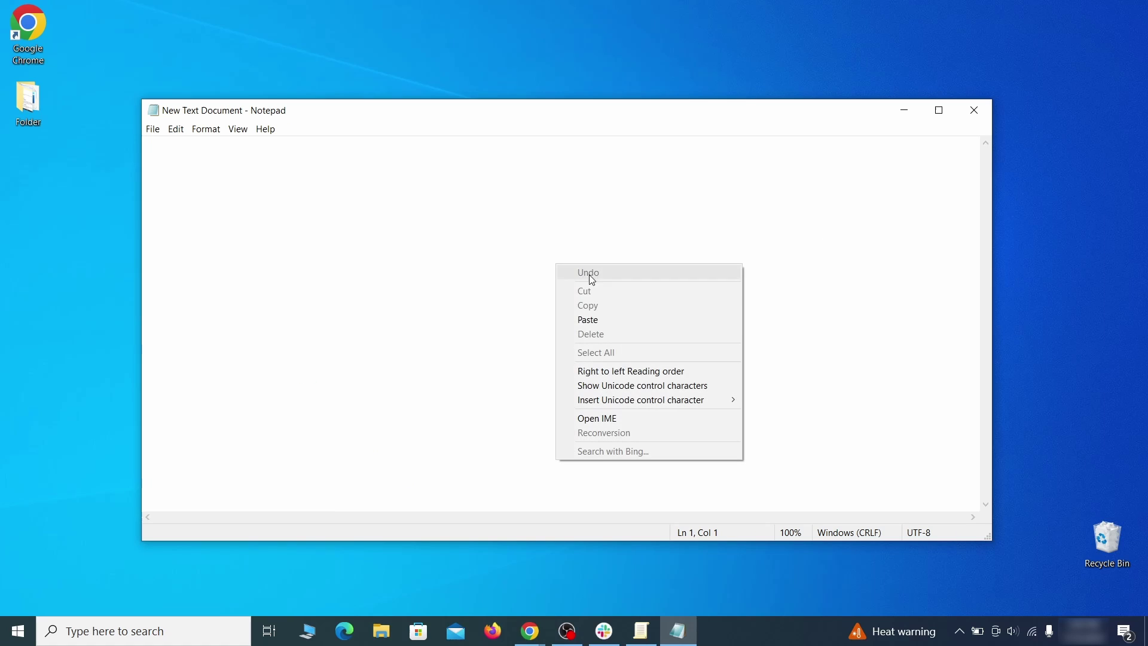
{"action": "left_click", "coordinate": [604, 319]}
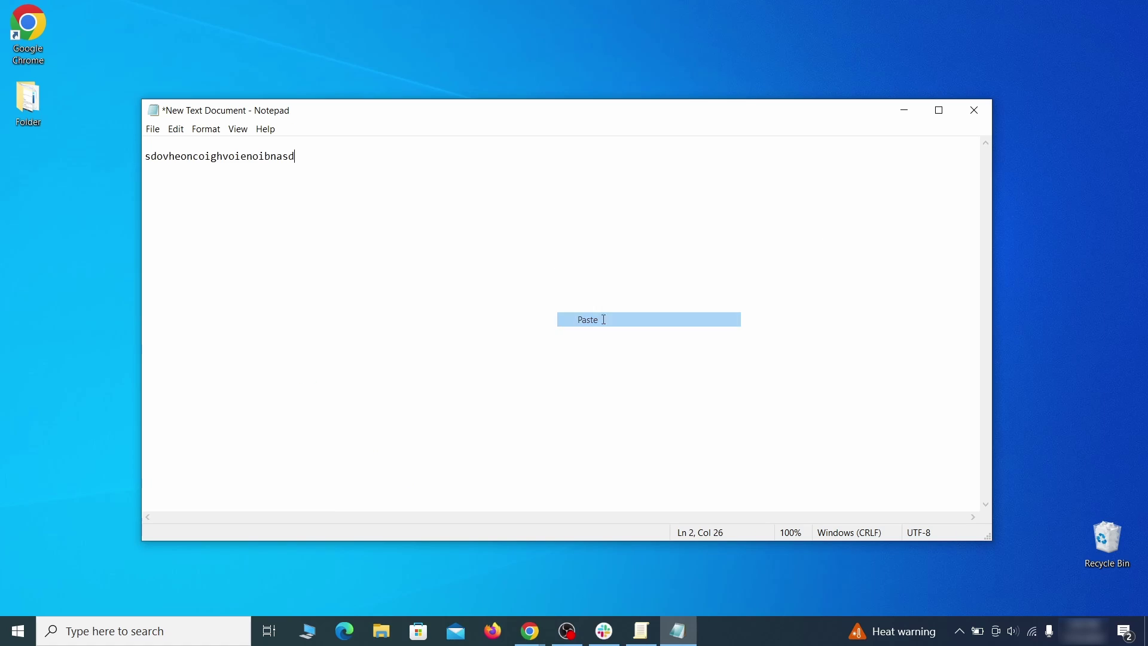
{"action": "left_click", "coordinate": [903, 115]}
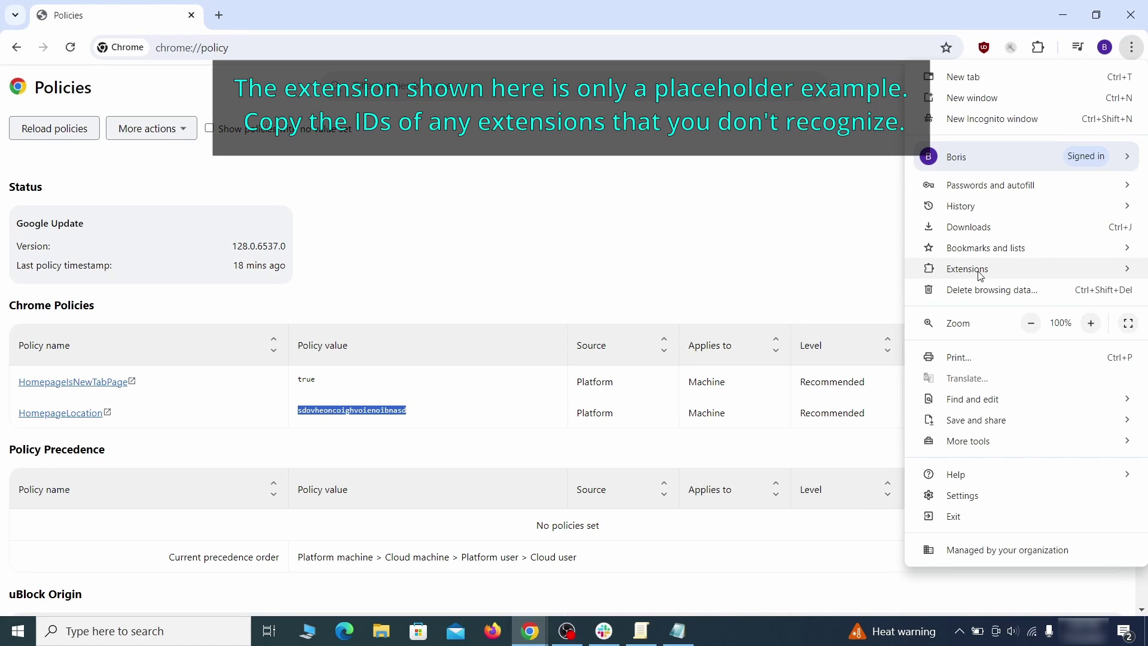
Turn on Developer mode in Chrome's extensions page and copy the Wonder Search extension ID.
{"action": "mouse_move", "coordinate": [981, 277]}
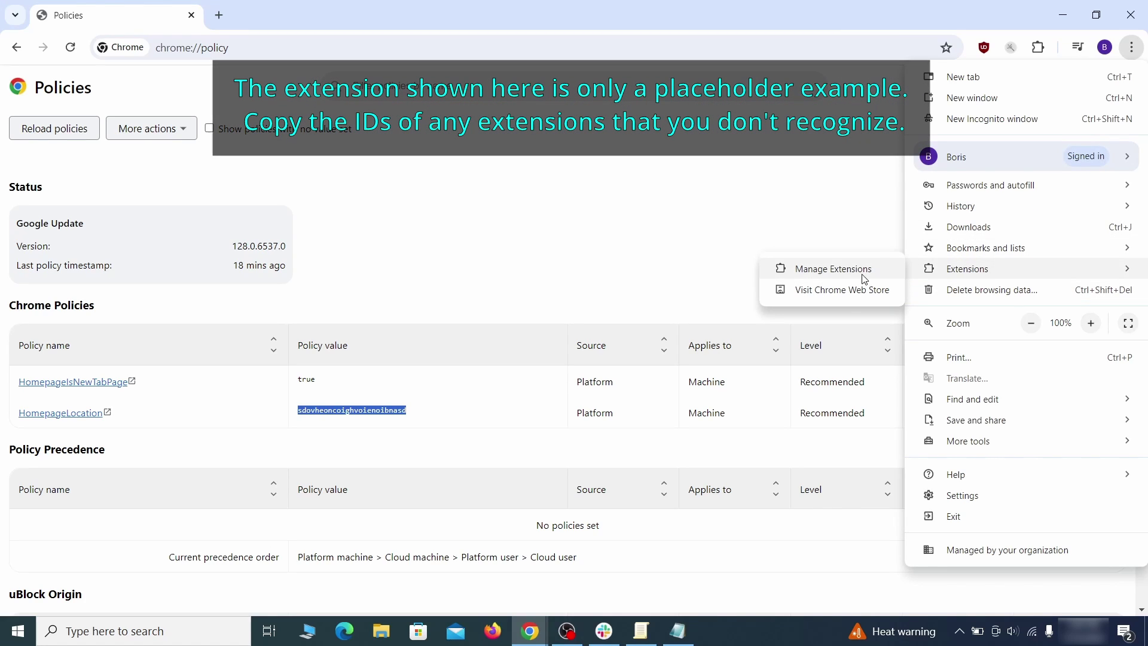
{"action": "left_click", "coordinate": [855, 276]}
{"action": "left_click", "coordinate": [1129, 86]}
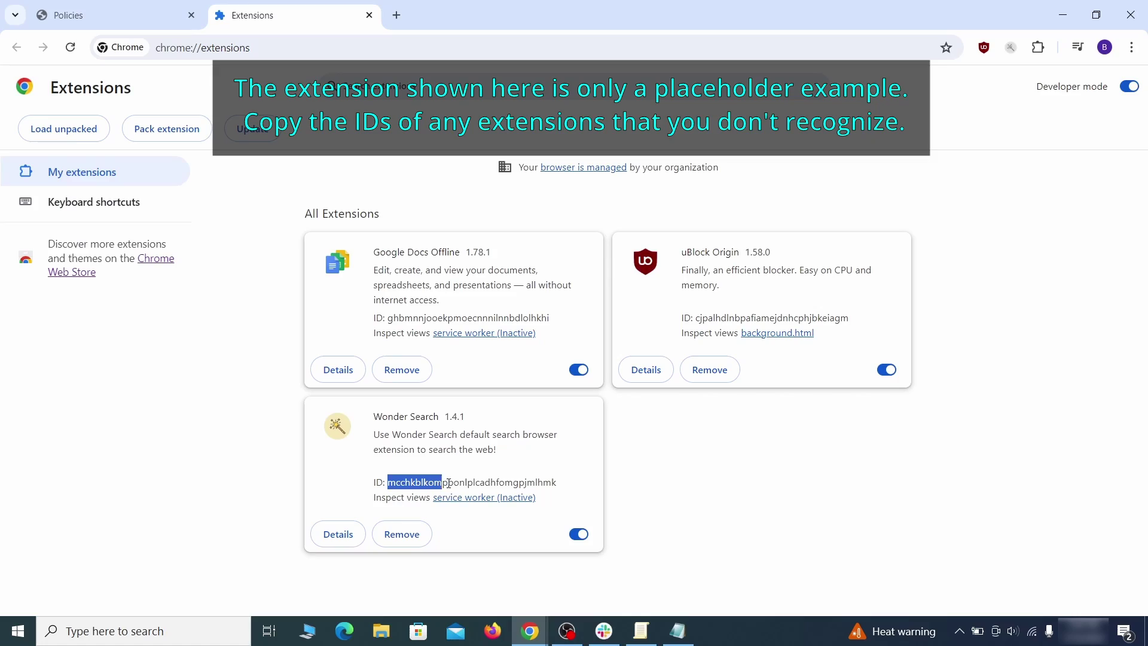
{"action": "right_click", "coordinate": [544, 482]}
{"action": "left_click", "coordinate": [603, 355]}
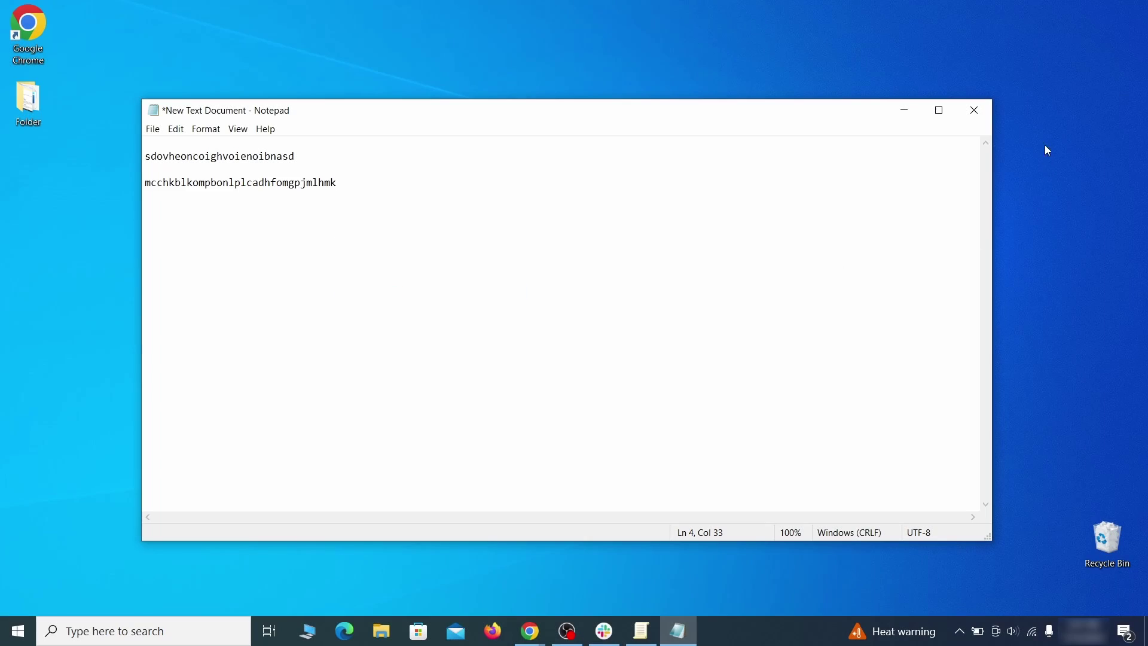
Launch Registry Editor (regedit) as administrator.
{"action": "left_click", "coordinate": [900, 114]}
{"action": "left_click", "coordinate": [15, 637]}
{"action": "type", "text": "regedit"}
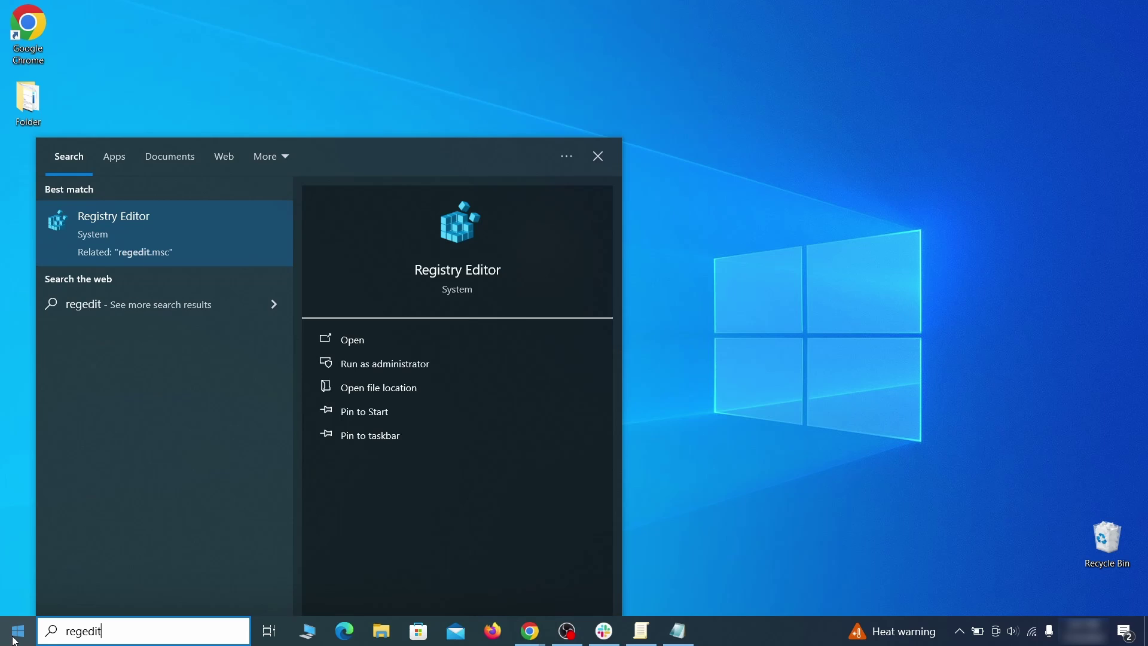
{"action": "right_click", "coordinate": [229, 227]}
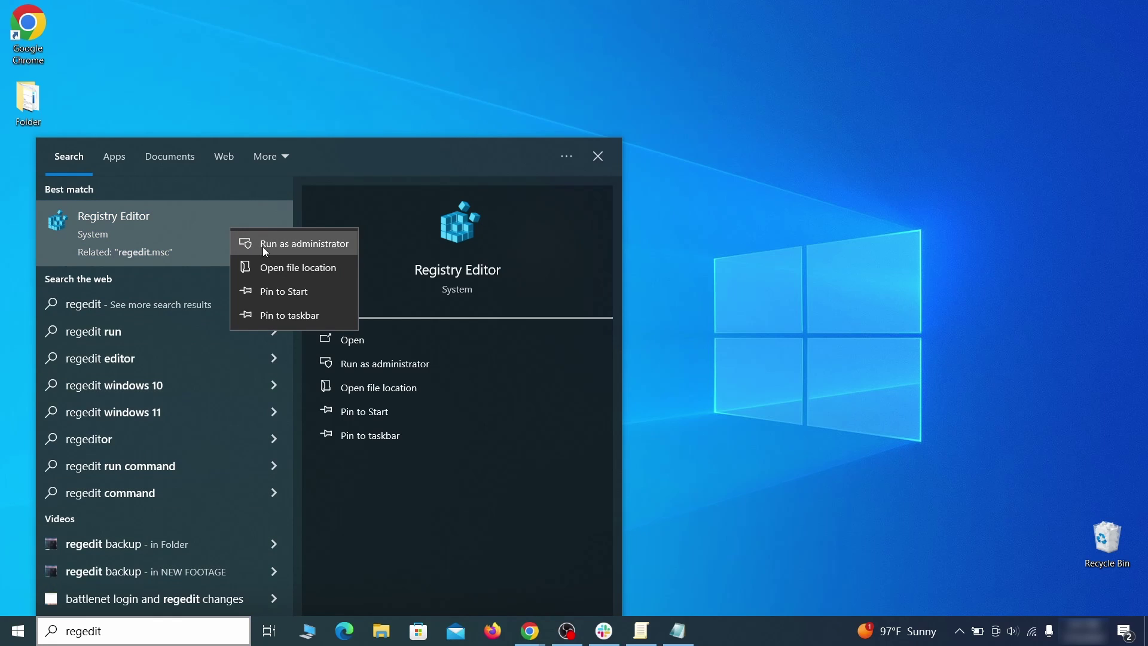
{"action": "left_click", "coordinate": [263, 246]}
Search the registry for the rogue homepage value copied from the Notepad notes.
{"action": "key", "text": "ctrl+f"}
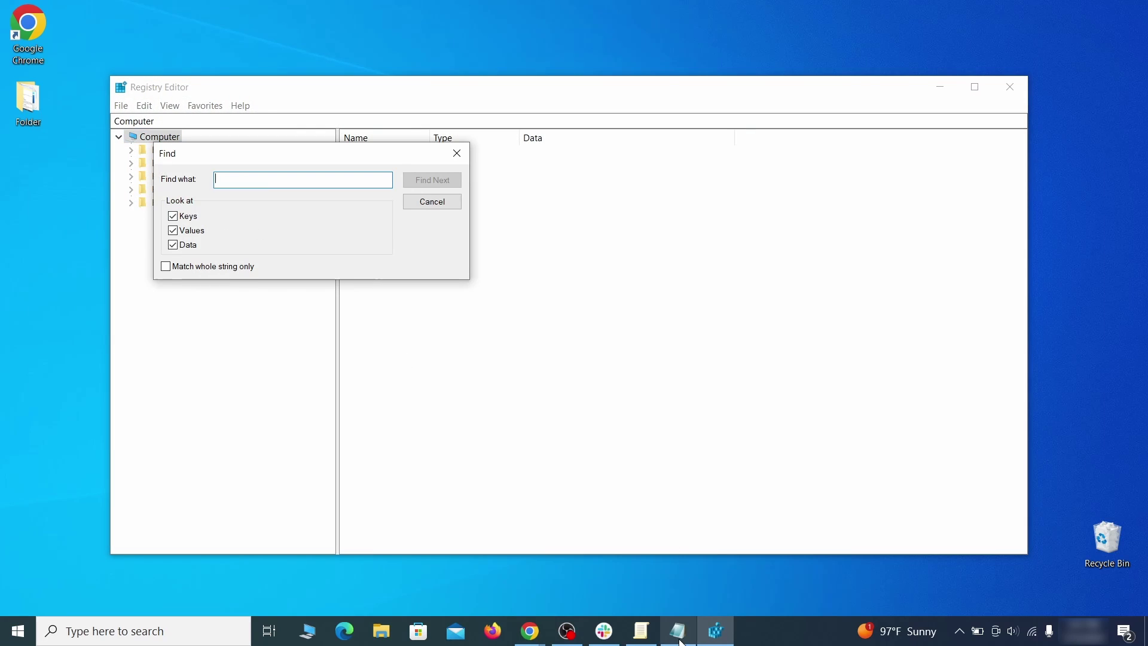
{"action": "left_click", "coordinate": [680, 632]}
{"action": "right_click", "coordinate": [256, 159]}
{"action": "left_click", "coordinate": [285, 204]}
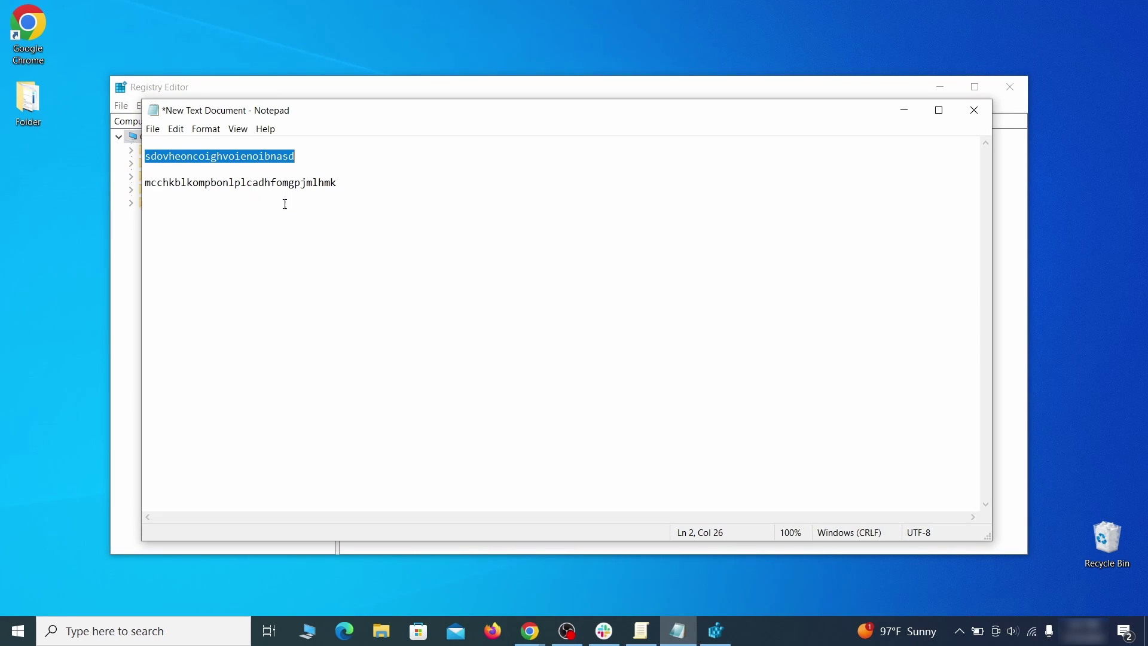
{"action": "left_click", "coordinate": [117, 220]}
{"action": "right_click", "coordinate": [257, 183]}
{"action": "left_click", "coordinate": [303, 239]}
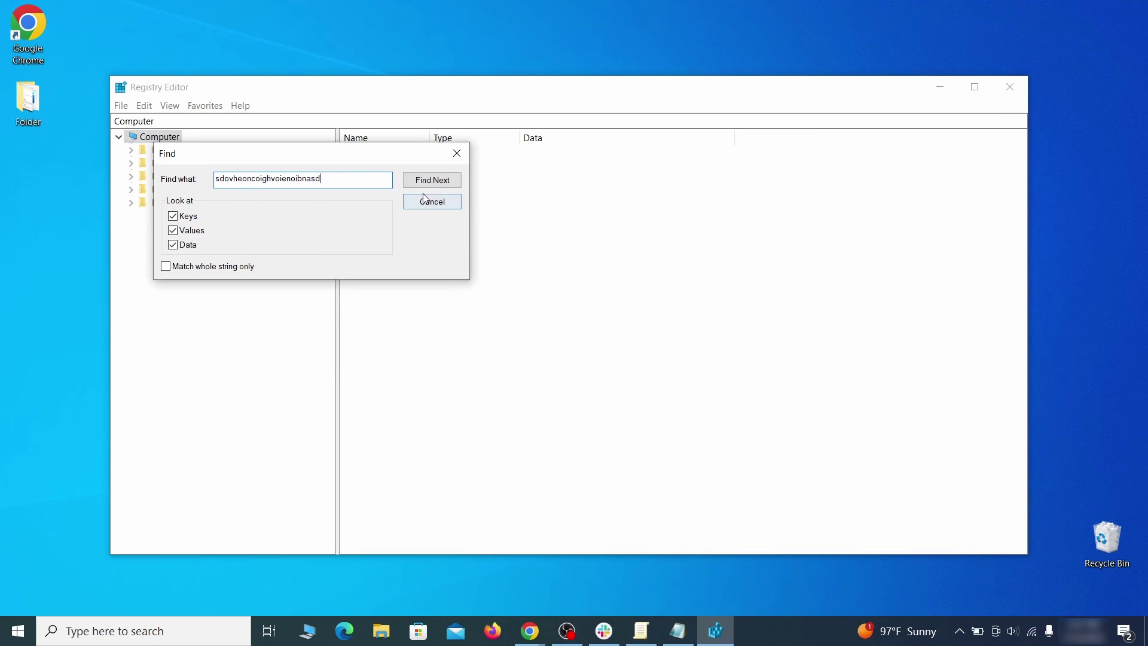
{"action": "left_click", "coordinate": [447, 185]}
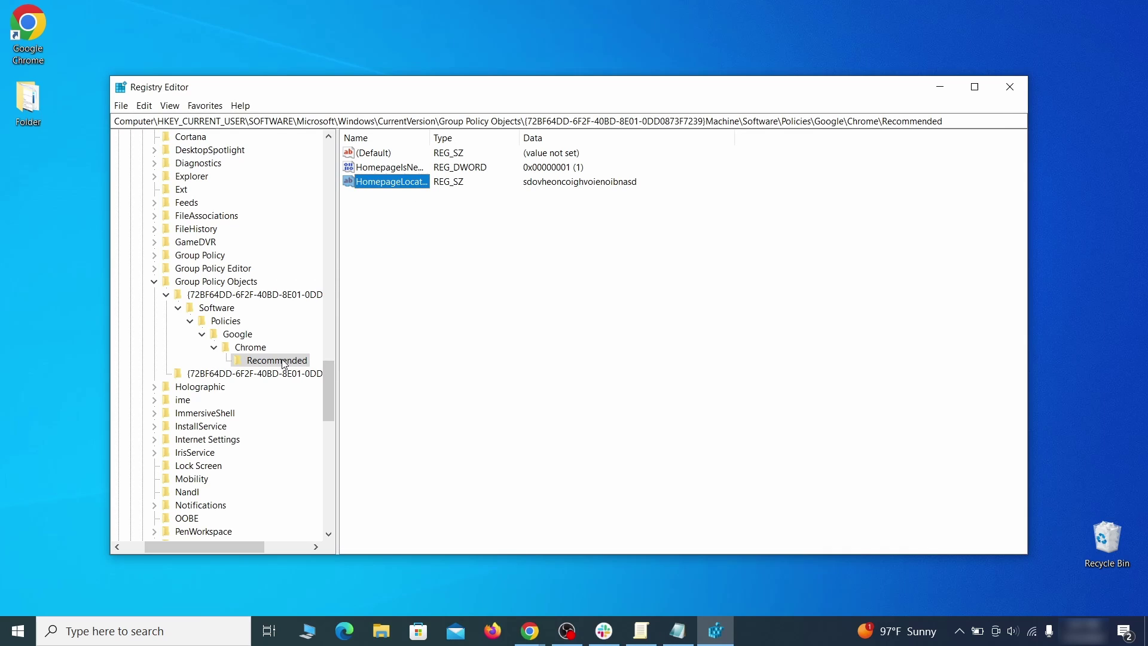
Delete the Chrome Recommended policy key that holds the homepage value.
{"action": "right_click", "coordinate": [284, 362]}
{"action": "left_click", "coordinate": [343, 417]}
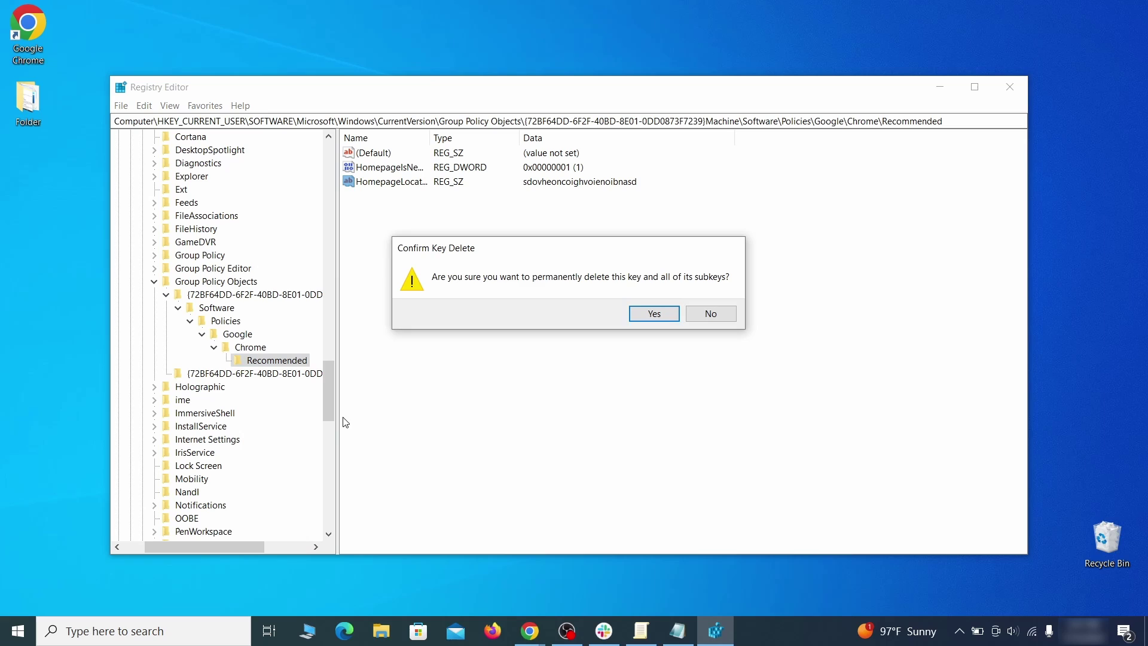
{"action": "left_click", "coordinate": [654, 314]}
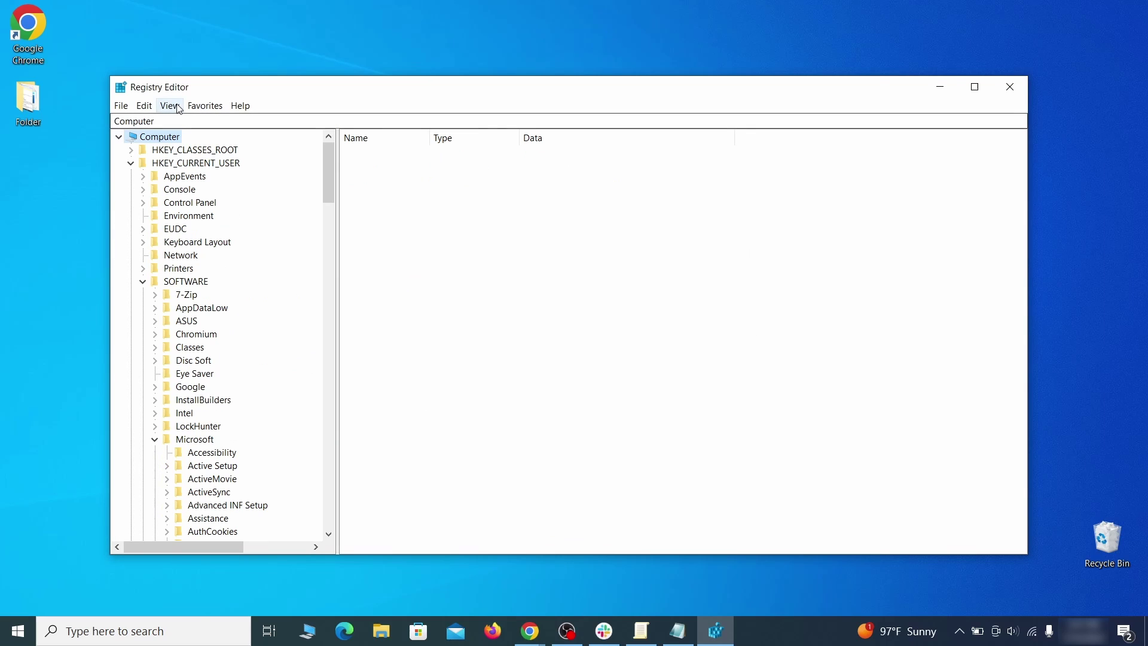
{"action": "left_click", "coordinate": [144, 105]}
Delete the HKLM\SOFTWARE\Policies\Google\Chrome policy key.
{"action": "left_click", "coordinate": [172, 210]}
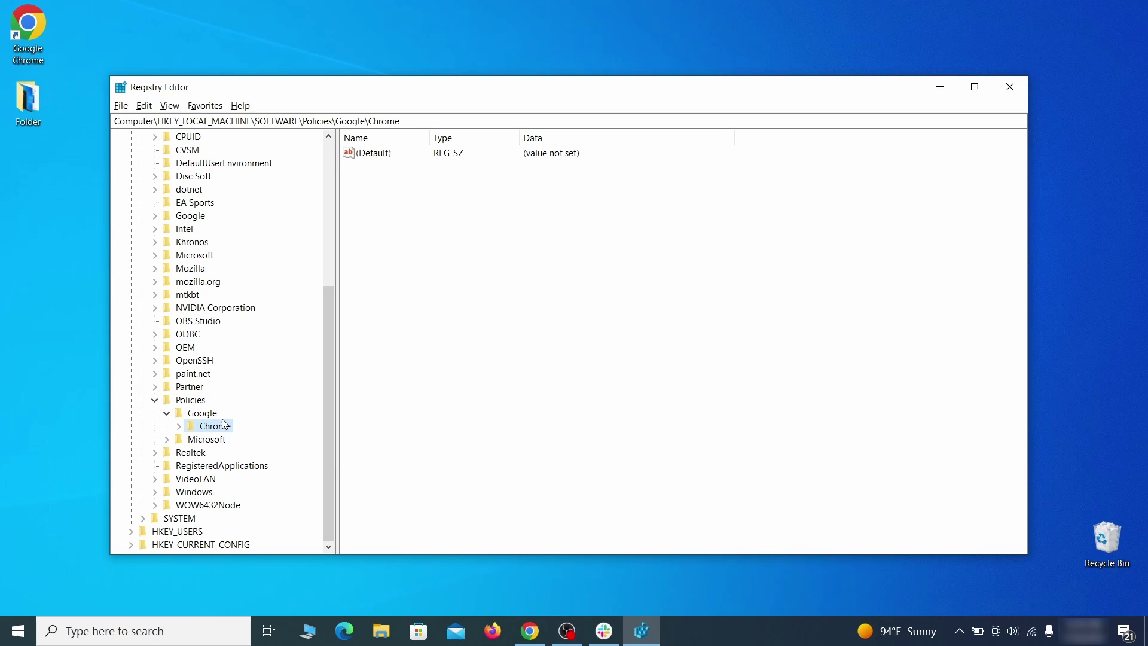
{"action": "right_click", "coordinate": [213, 429]}
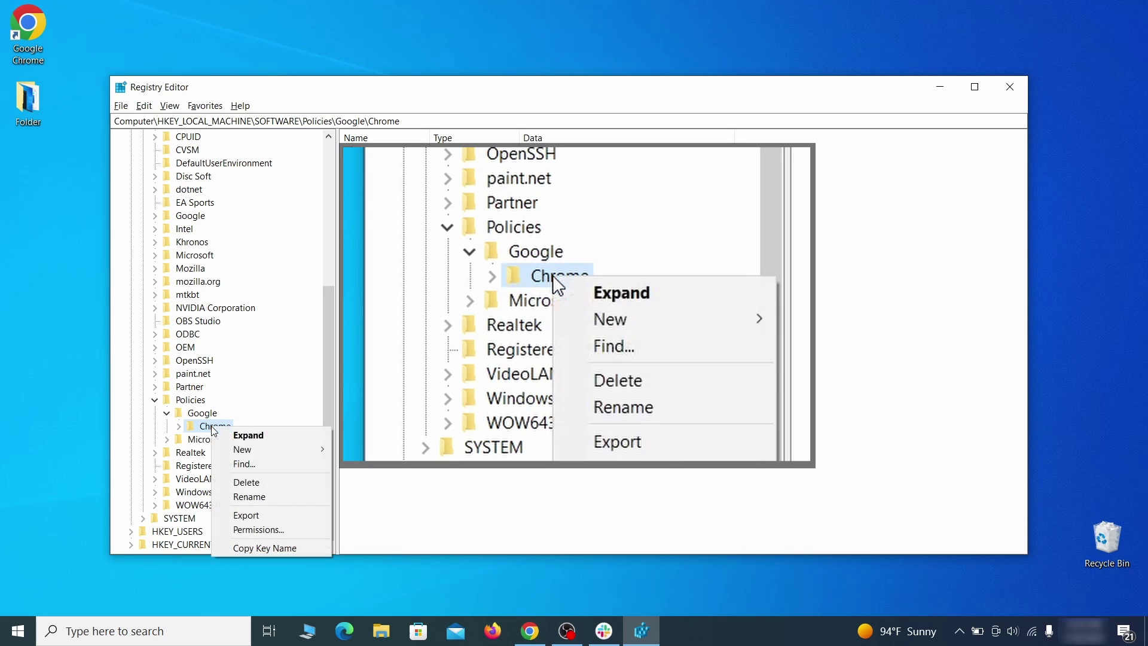
{"action": "left_click", "coordinate": [264, 484]}
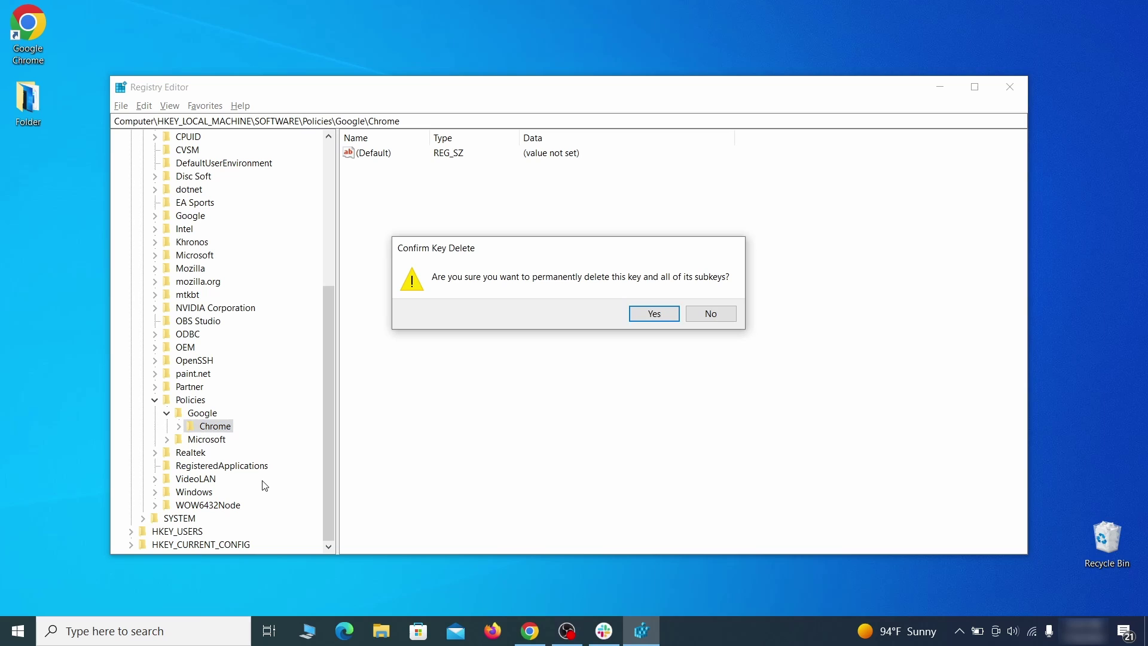
{"action": "left_click", "coordinate": [669, 313]}
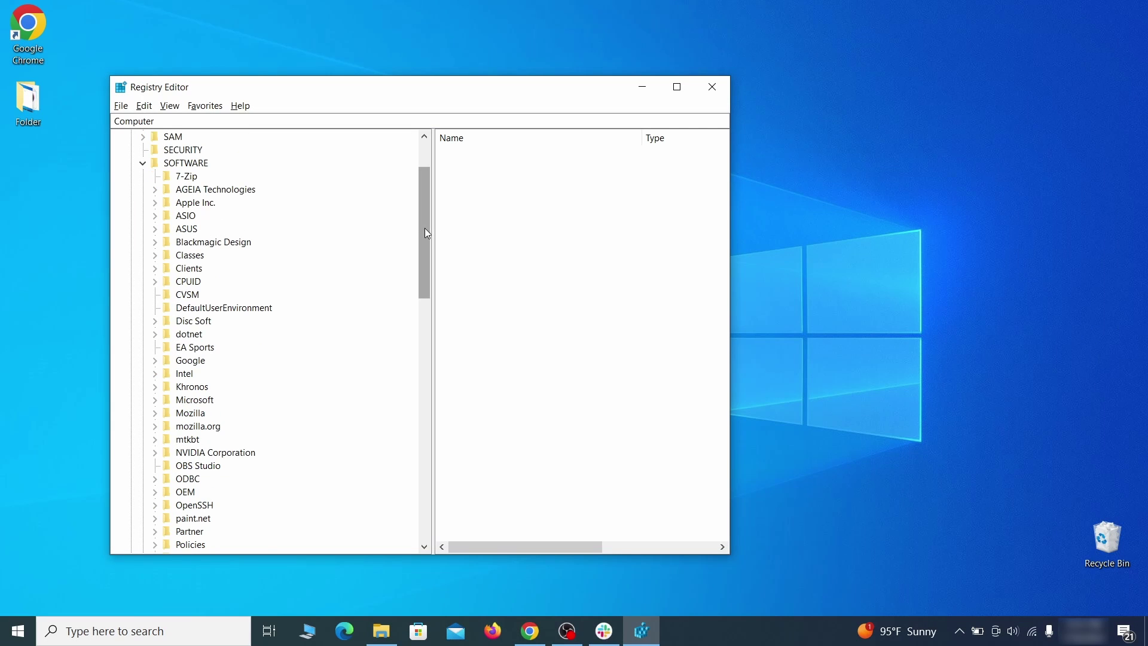
Delete CloudManagementEnrollmentToken from the Google Update ClientState key, then close Registry Editor.
{"action": "left_click_drag", "start_coordinate": [425, 233], "coordinate": [414, 425]}
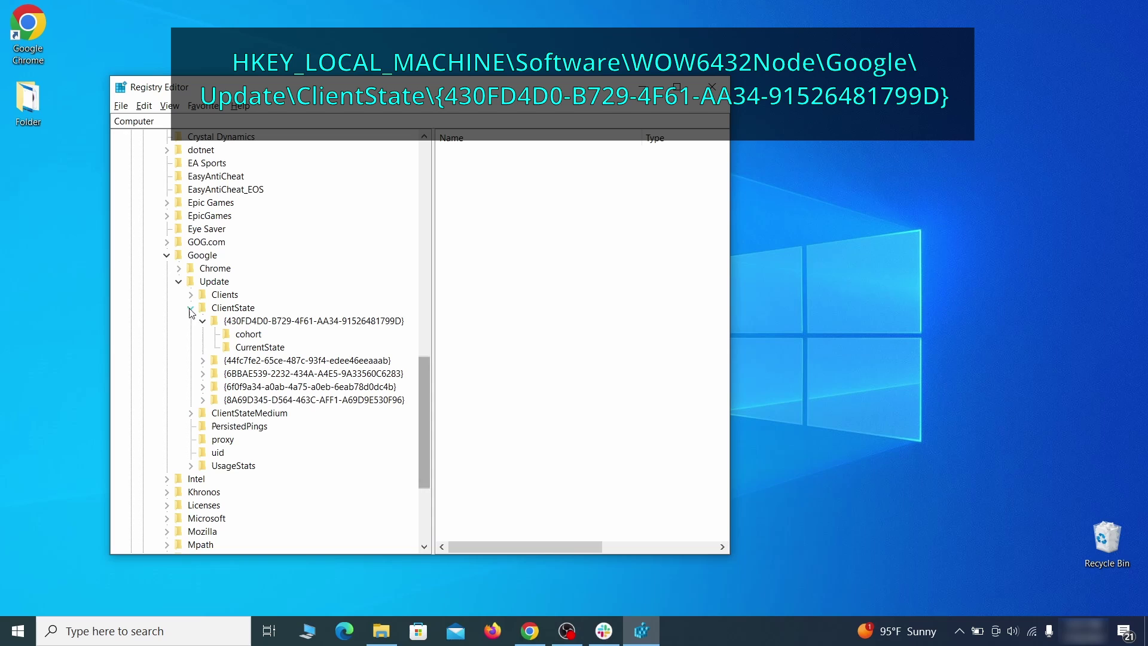
{"action": "left_click", "coordinate": [254, 323]}
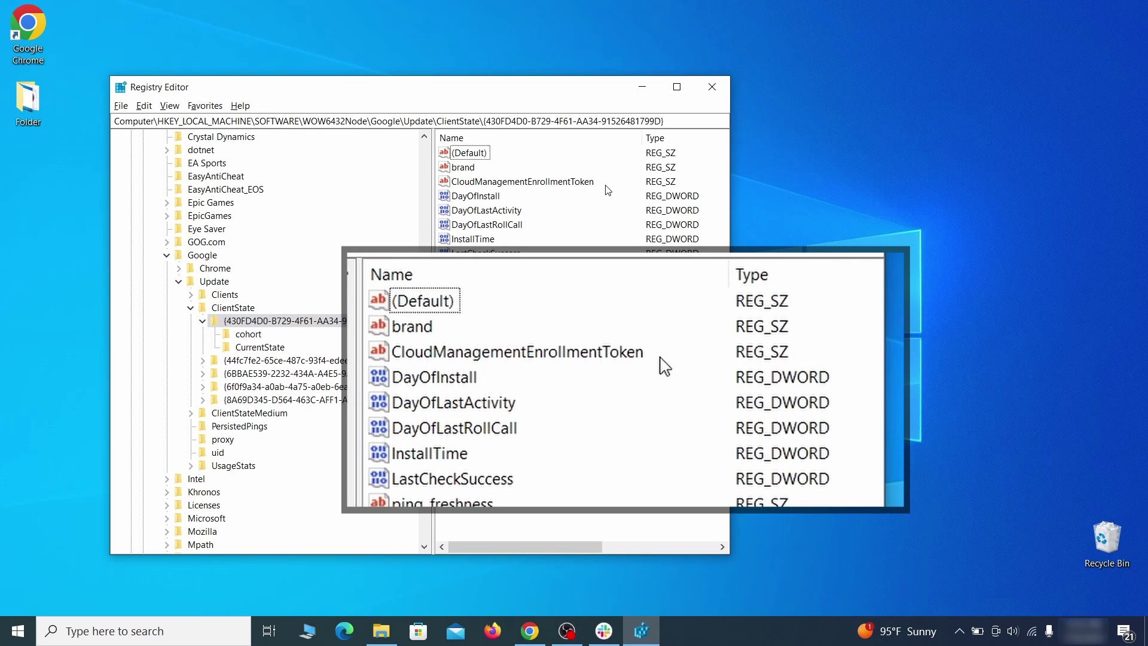
{"action": "left_click", "coordinate": [584, 189]}
{"action": "right_click", "coordinate": [584, 188]}
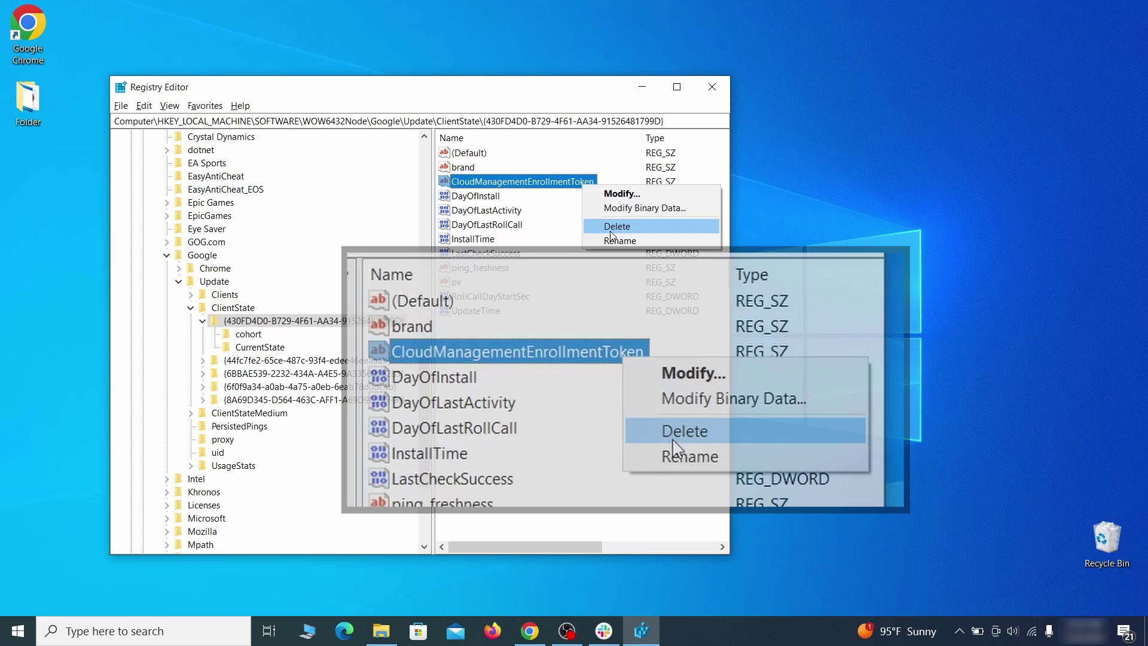
{"action": "left_click", "coordinate": [611, 227]}
{"action": "left_click", "coordinate": [685, 317]}
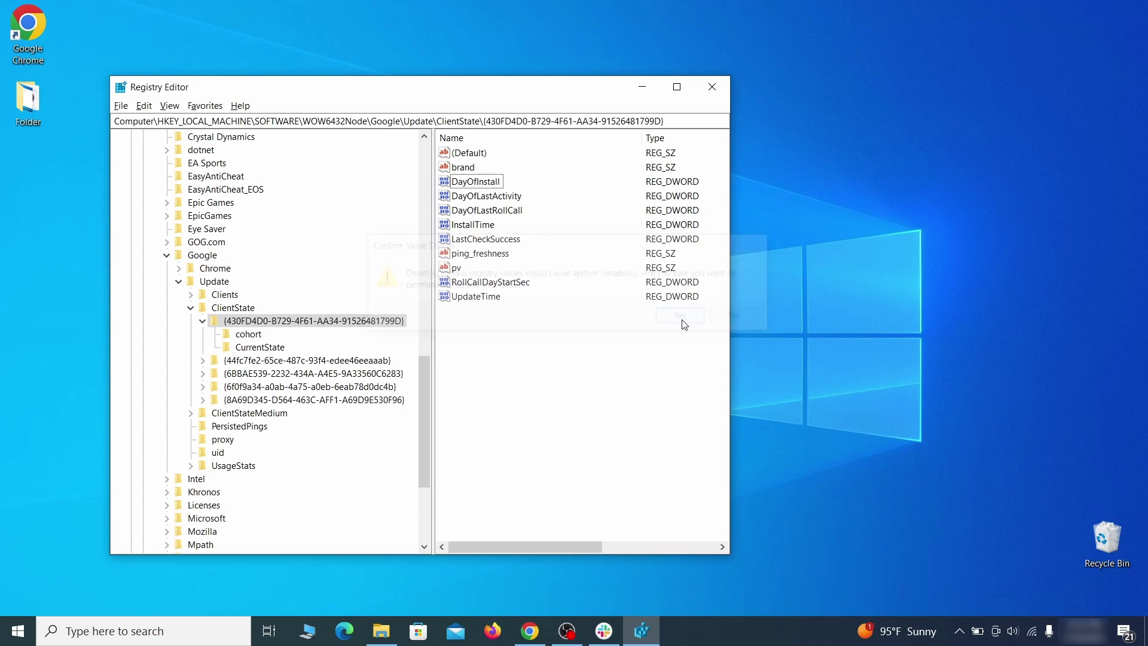
{"action": "left_click", "coordinate": [717, 87]}
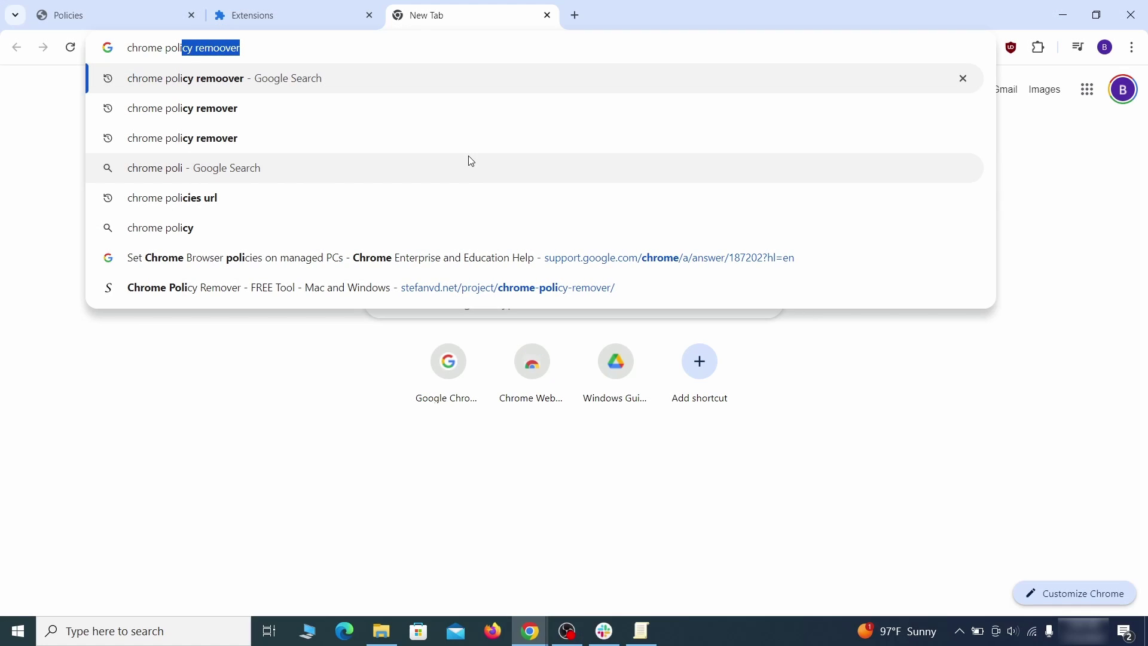
Search 'chrome policy remover' and download delete_chrome_policies.bat for Windows from stefanvd.net.
{"action": "type", "text": "cy remover"}
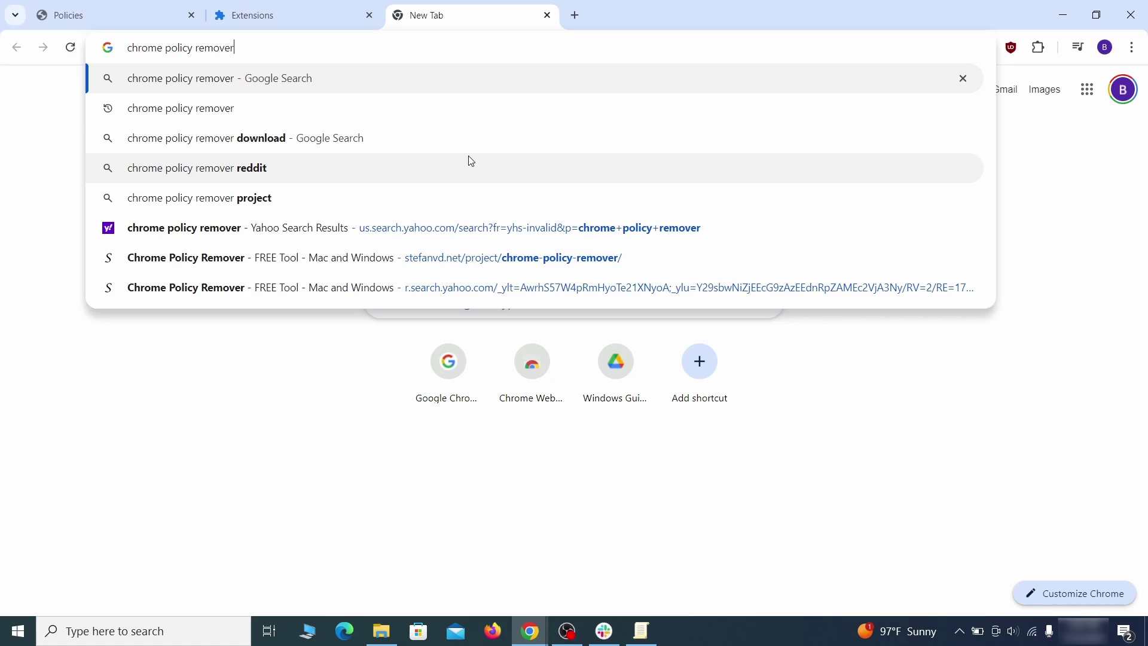
{"action": "key", "text": "Return"}
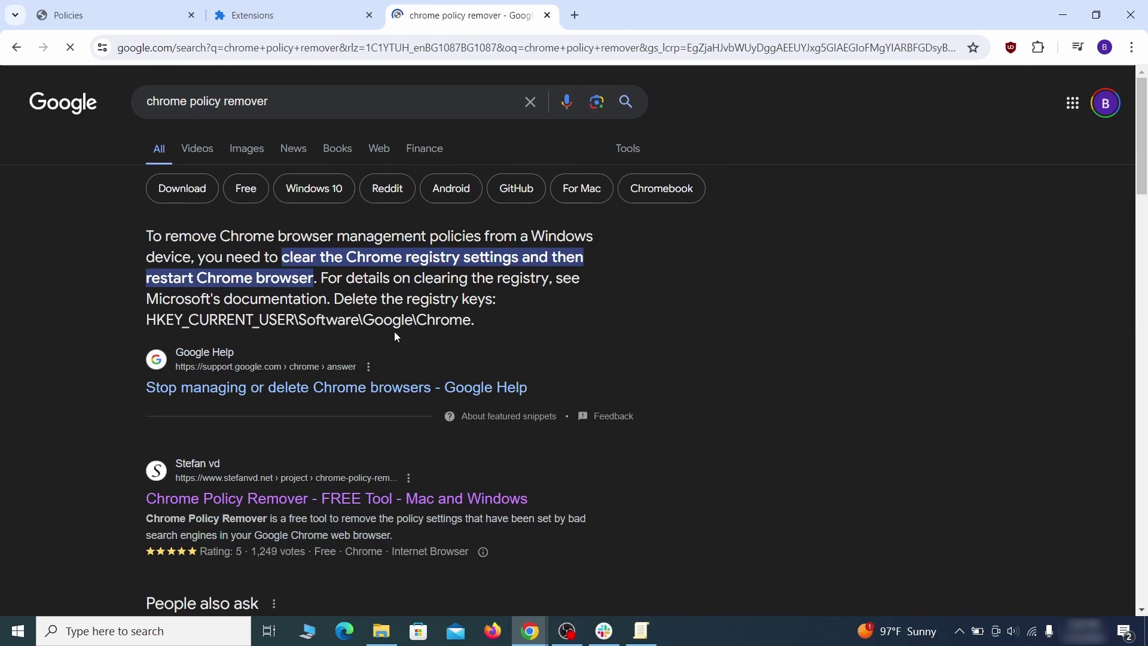
{"action": "left_click", "coordinate": [341, 499]}
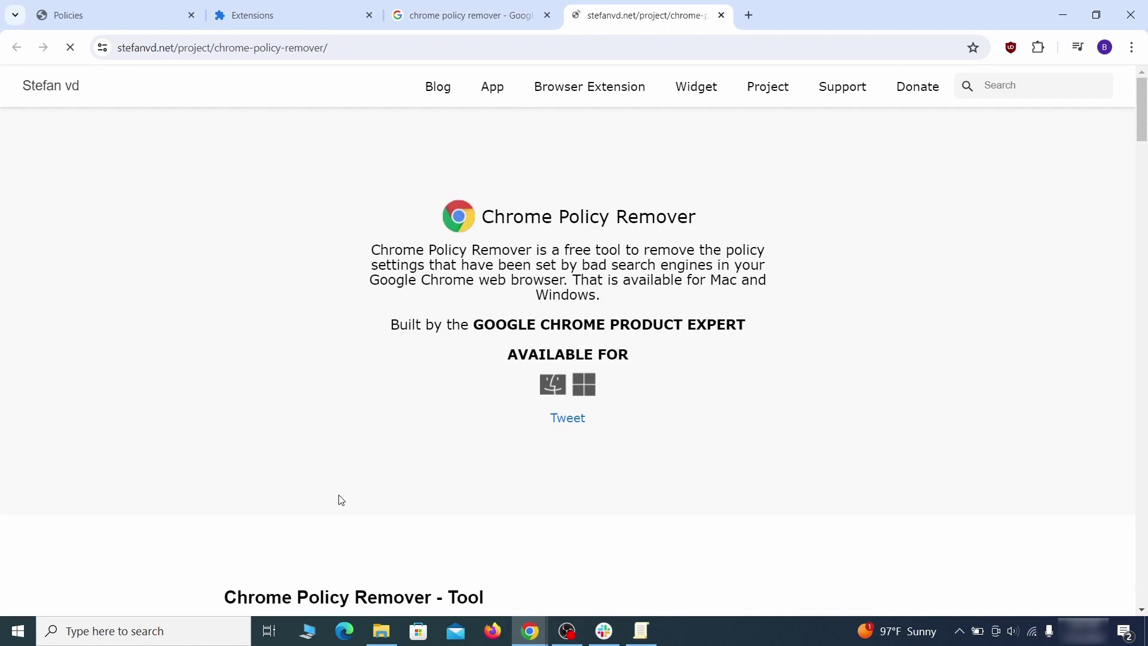
{"action": "scroll", "coordinate": [367, 464], "scroll_direction": "down", "scroll_amount": 15}
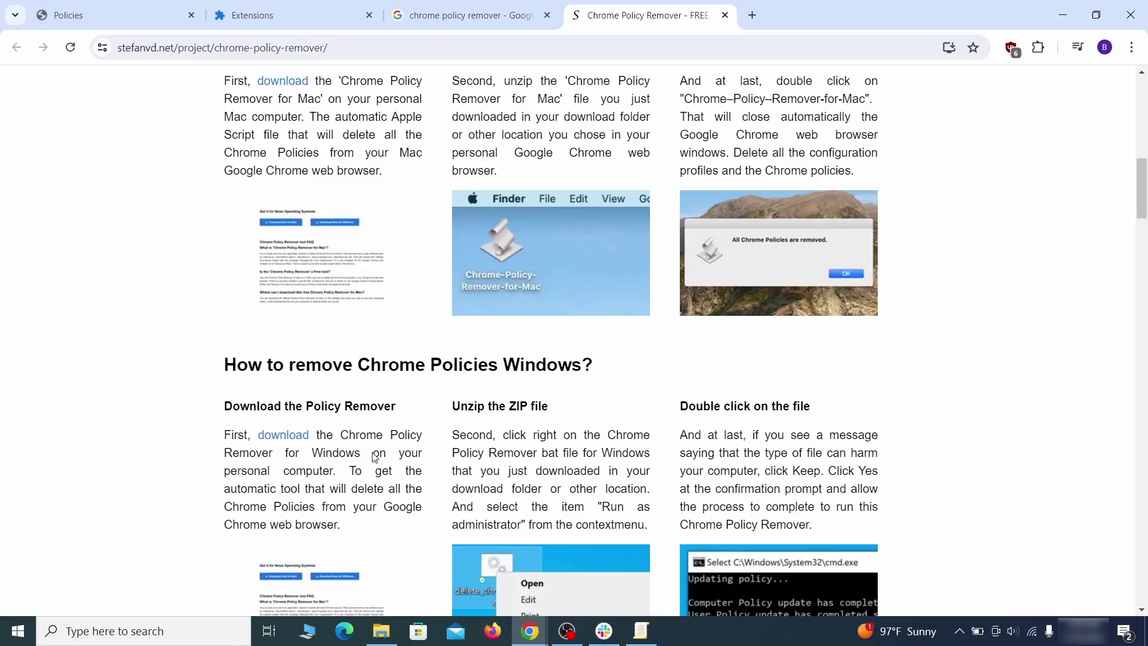
{"action": "scroll", "coordinate": [375, 458], "scroll_direction": "down", "scroll_amount": 20}
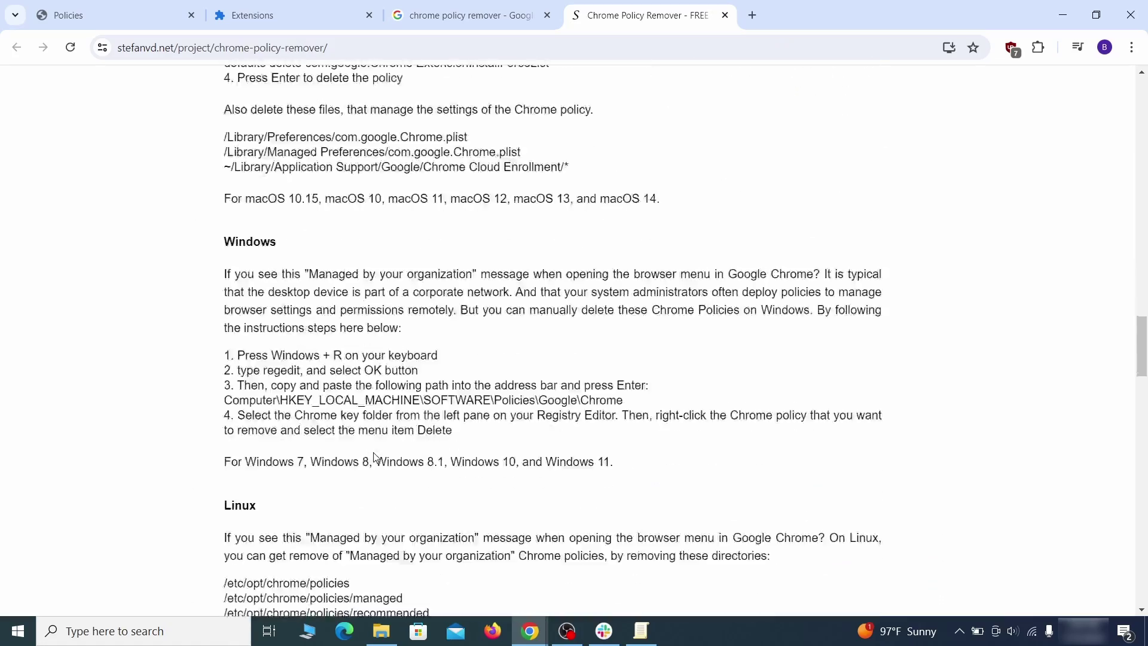
{"action": "scroll", "coordinate": [375, 458], "scroll_direction": "down", "scroll_amount": 15}
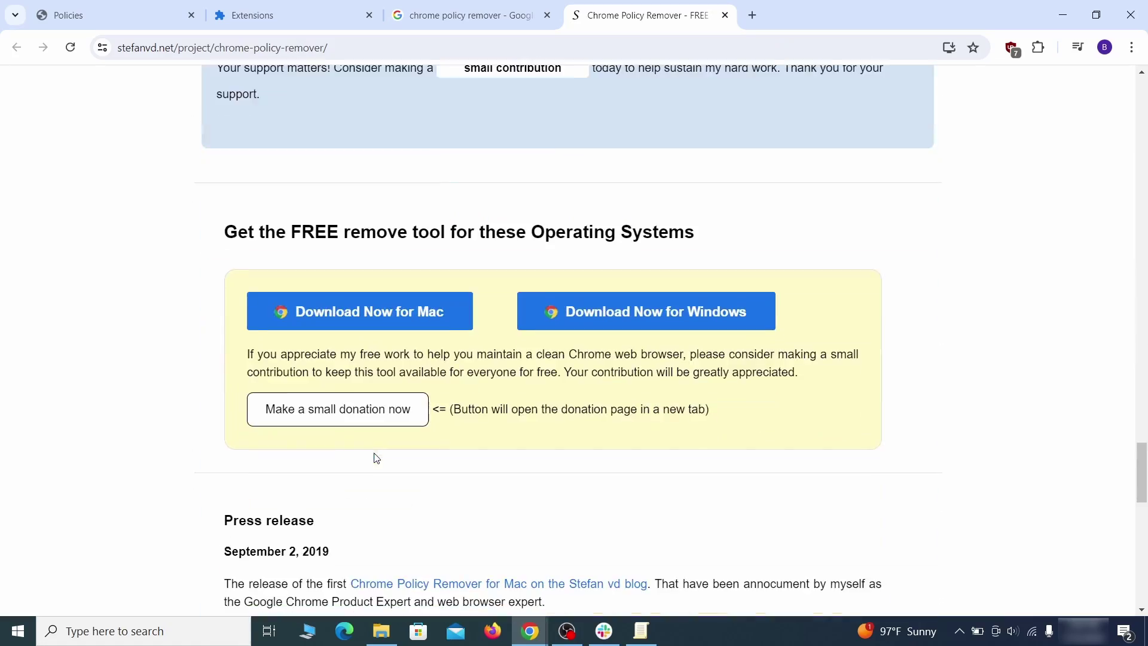
{"action": "left_click", "coordinate": [685, 311]}
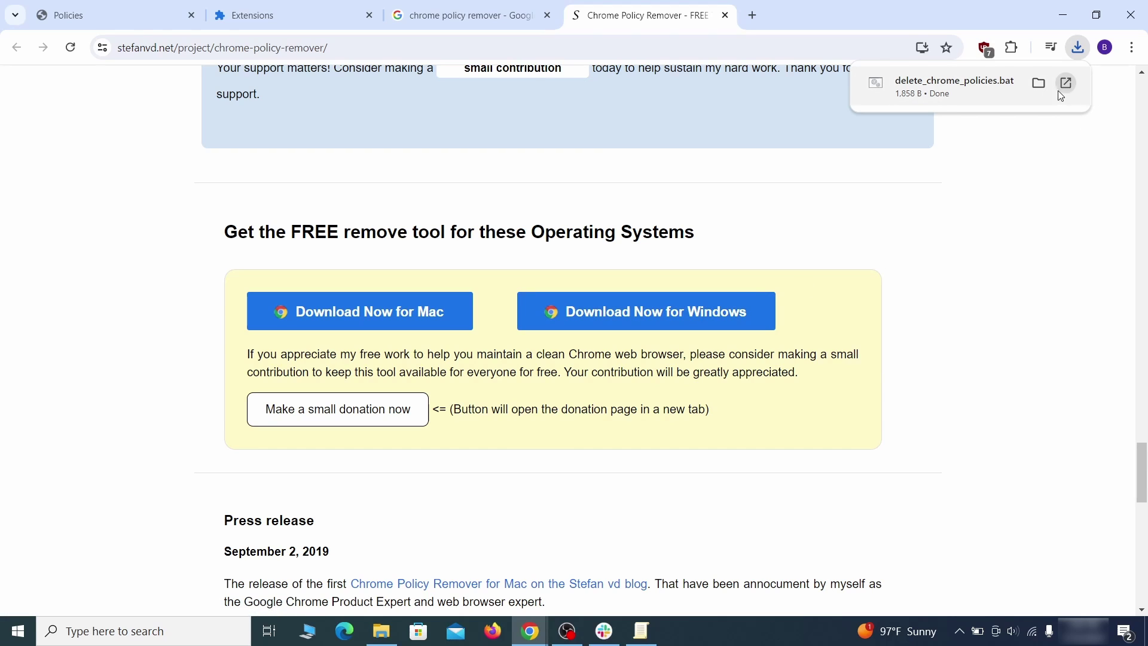
{"action": "left_click", "coordinate": [1040, 84]}
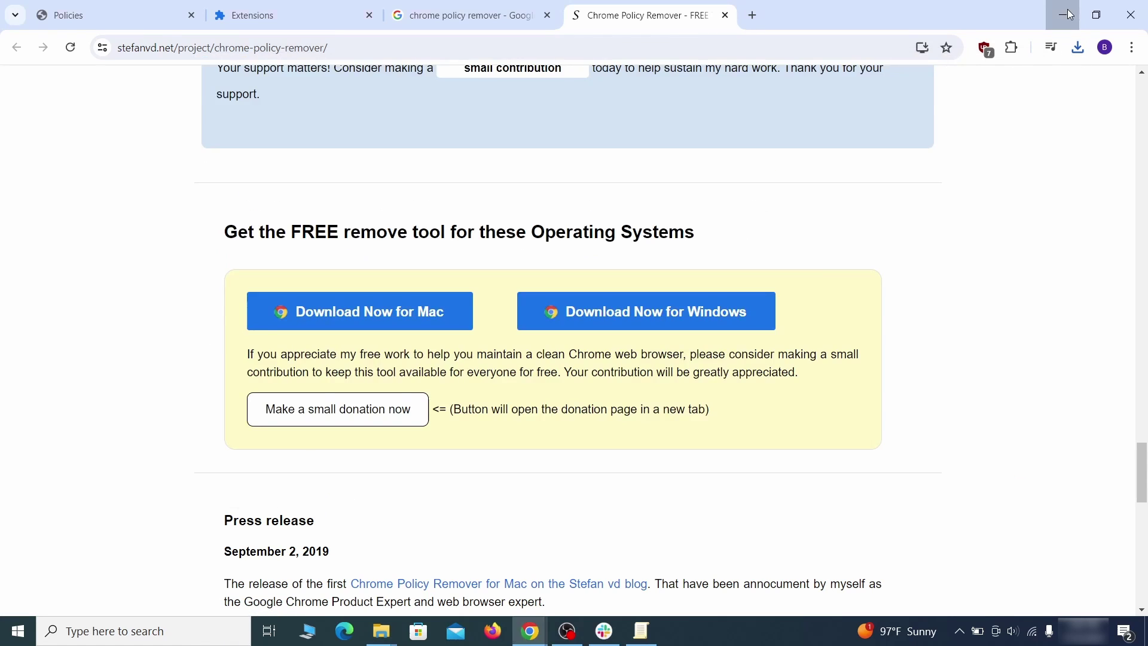
Move the delete_chrome_policies script from Downloads onto the desktop.
{"action": "left_click", "coordinate": [1063, 15]}
{"action": "left_click_drag", "start_coordinate": [422, 170], "coordinate": [93, 370]}
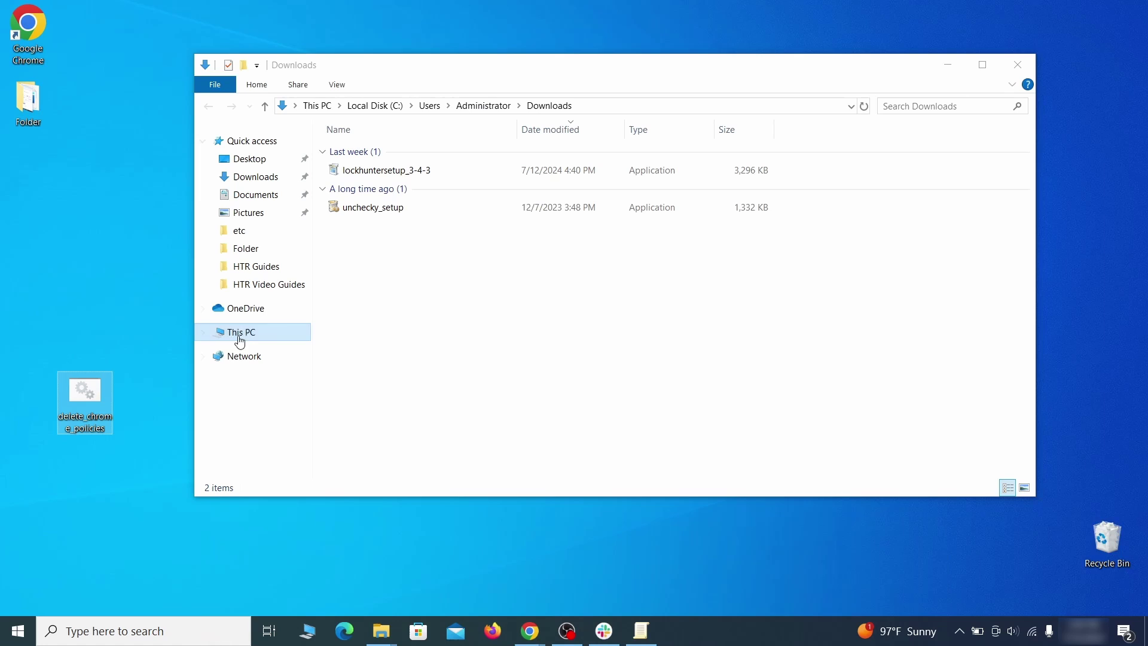
{"action": "left_click", "coordinate": [1019, 67]}
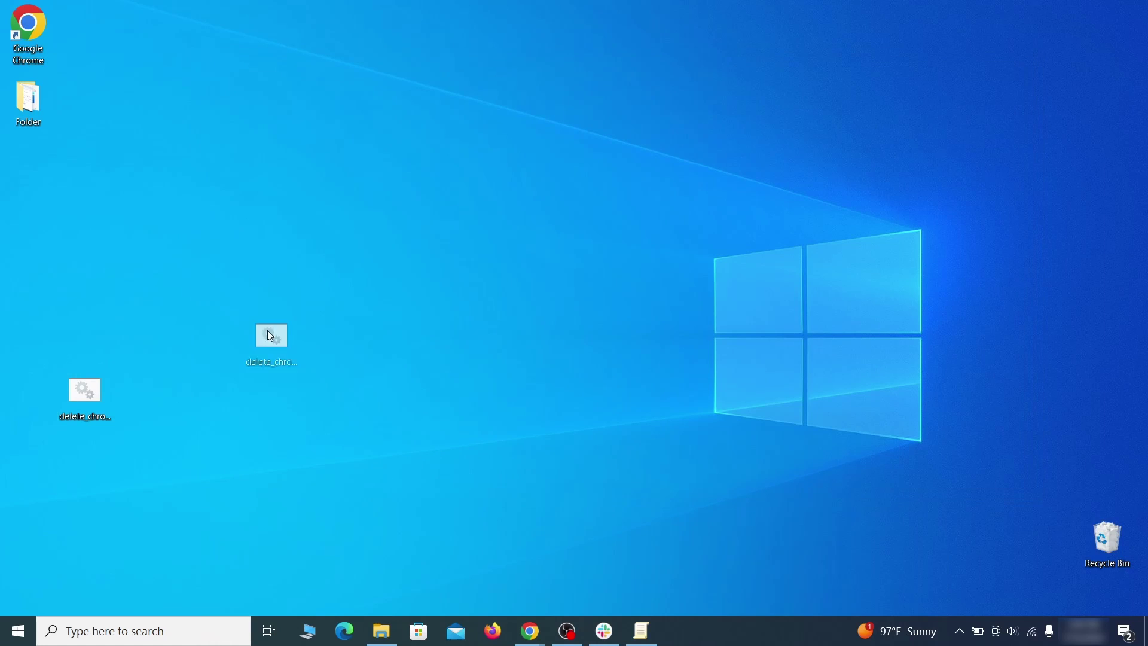
{"action": "left_click_drag", "start_coordinate": [271, 336], "coordinate": [575, 228]}
Run the script as administrator, allowing it past SmartScreen with Run anyway.
{"action": "right_click", "coordinate": [610, 249]}
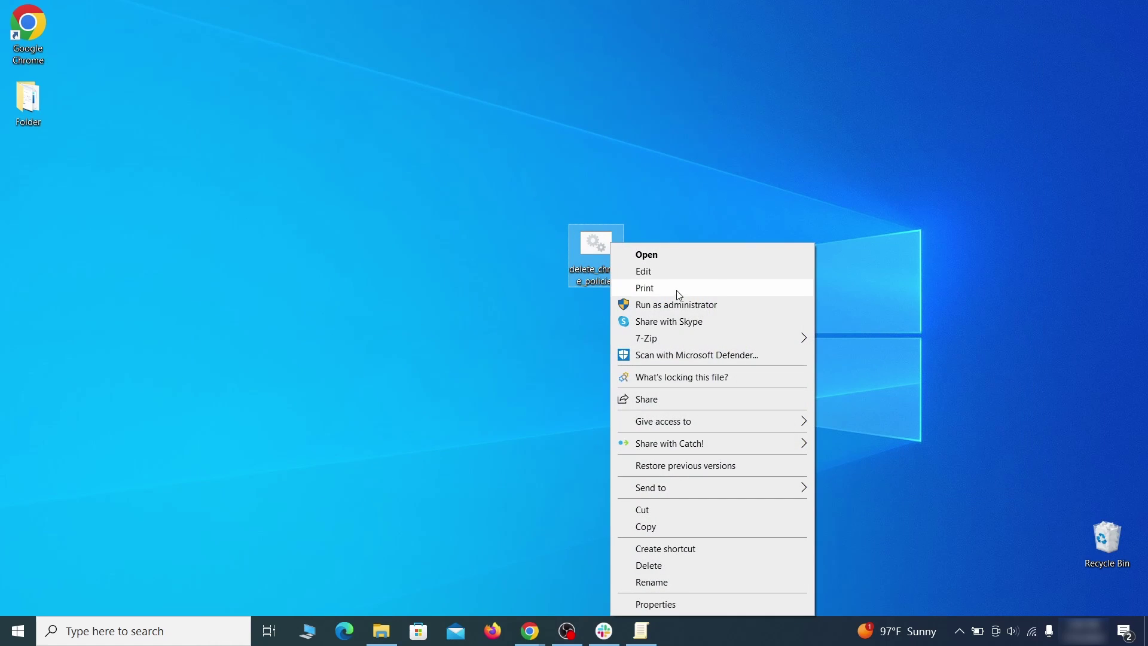
{"action": "left_click", "coordinate": [680, 305]}
{"action": "left_click", "coordinate": [420, 207]}
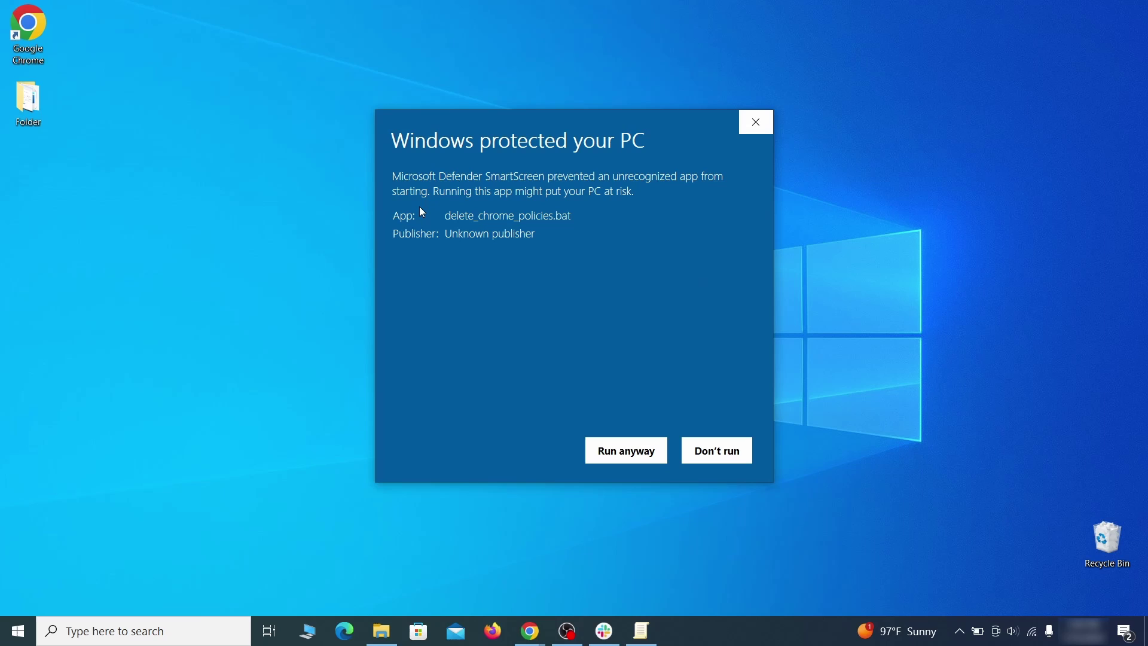
{"action": "left_click", "coordinate": [626, 451]}
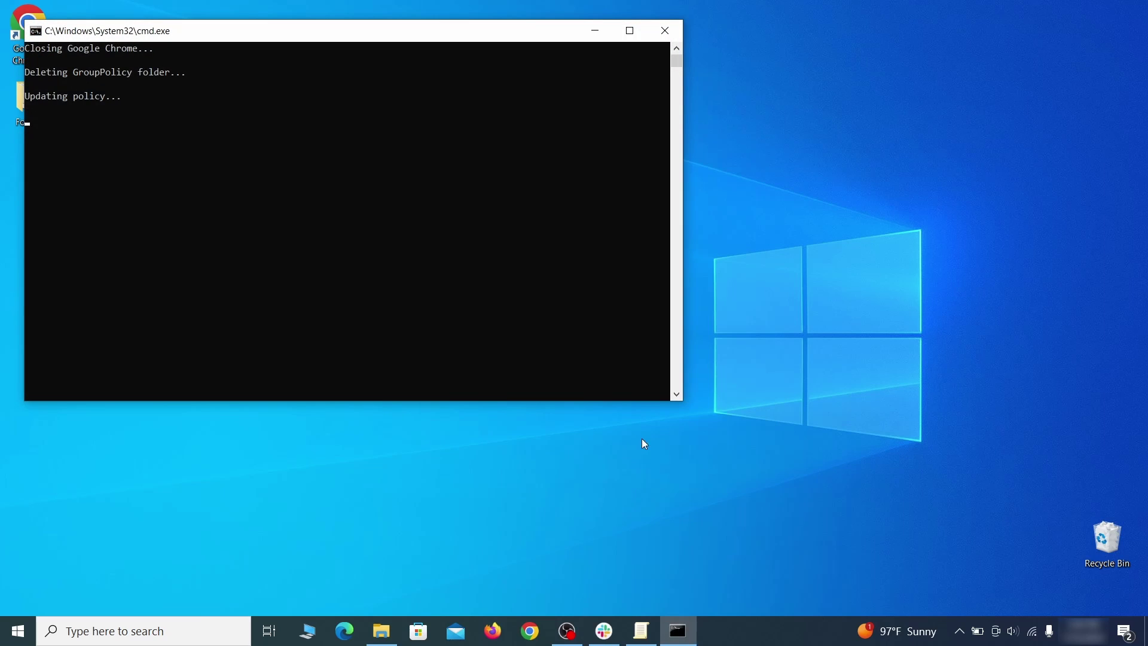
{"action": "left_click_drag", "start_coordinate": [412, 35], "coordinate": [606, 71]}
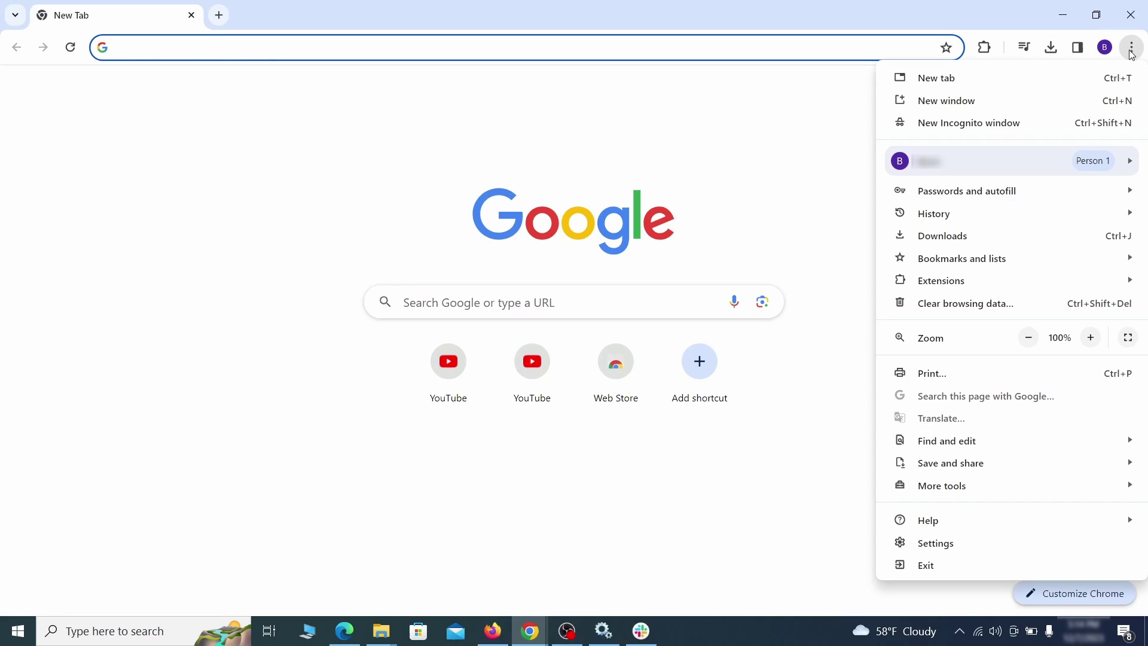
Switch off the Add to Zola Button extension and start its removal.
{"action": "mouse_move", "coordinate": [970, 282]}
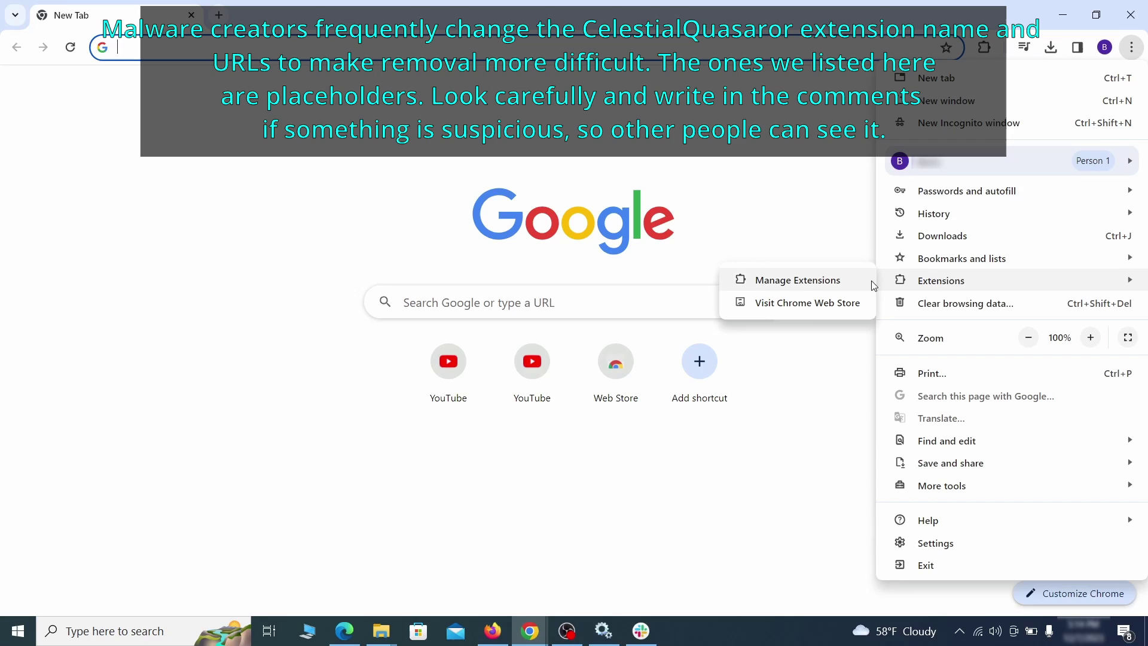
{"action": "left_click", "coordinate": [843, 285]}
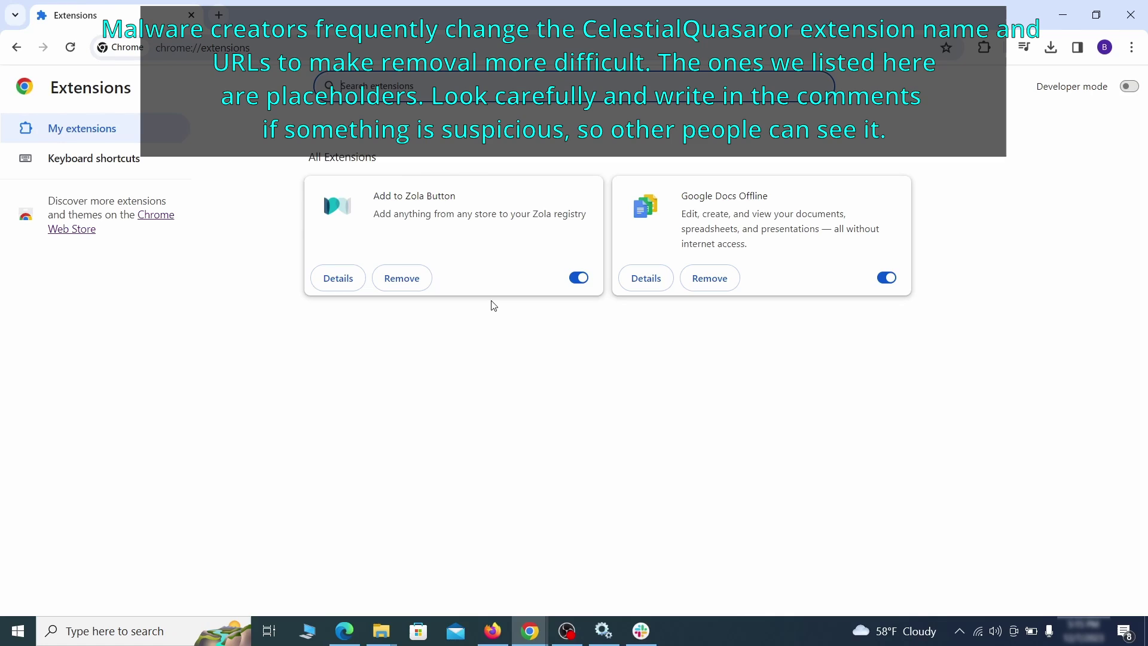
{"action": "left_click", "coordinate": [578, 277]}
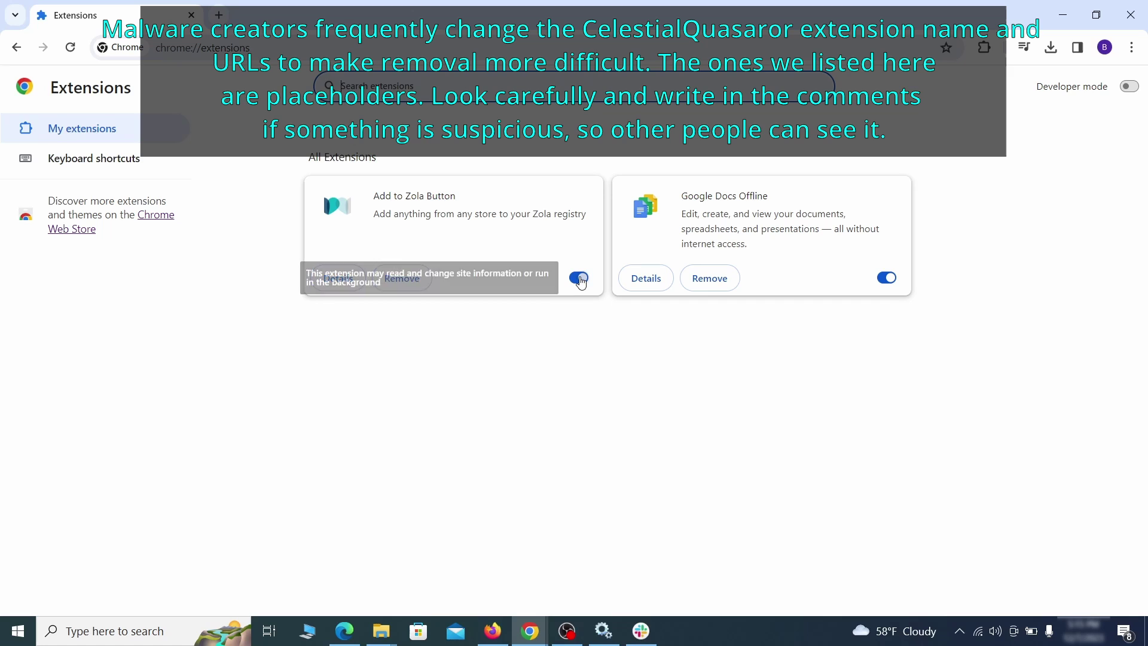
{"action": "left_click", "coordinate": [418, 285]}
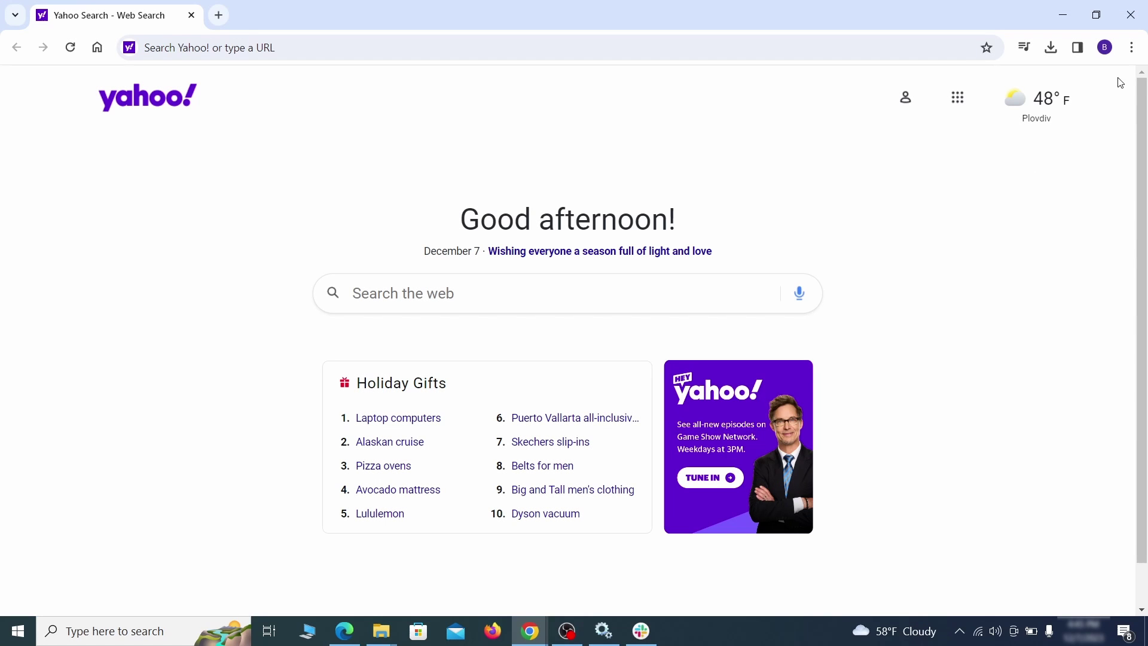
Clear the checked browsing data from Chrome's Privacy and security settings.
{"action": "left_click", "coordinate": [1132, 47]}
{"action": "left_click", "coordinate": [937, 542]}
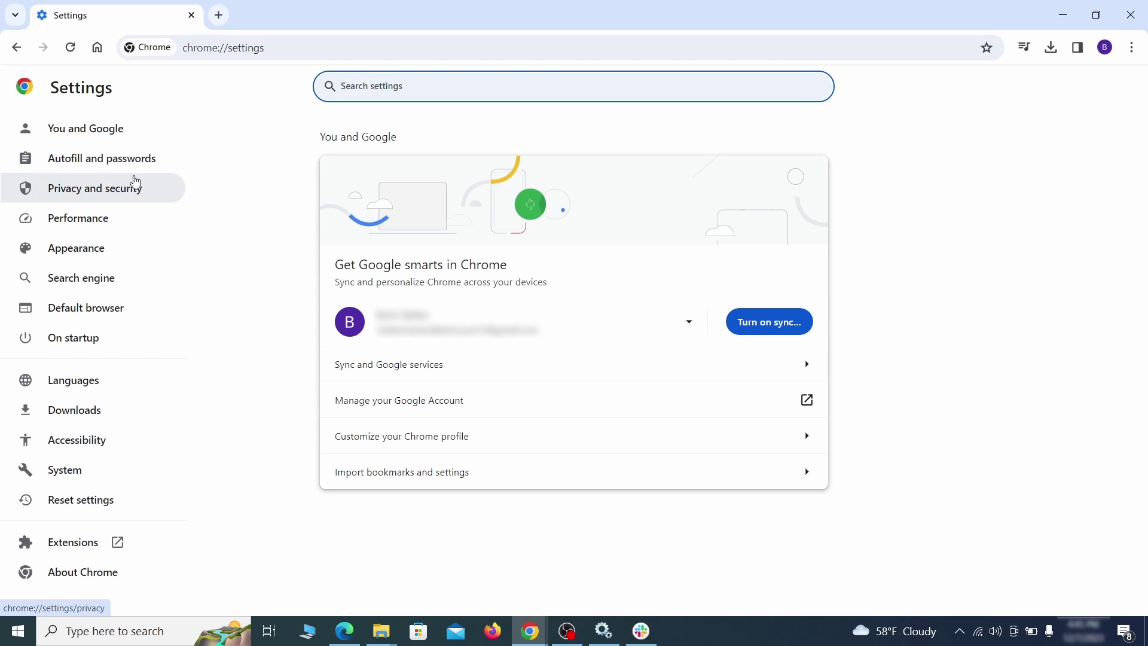
{"action": "left_click", "coordinate": [136, 186]}
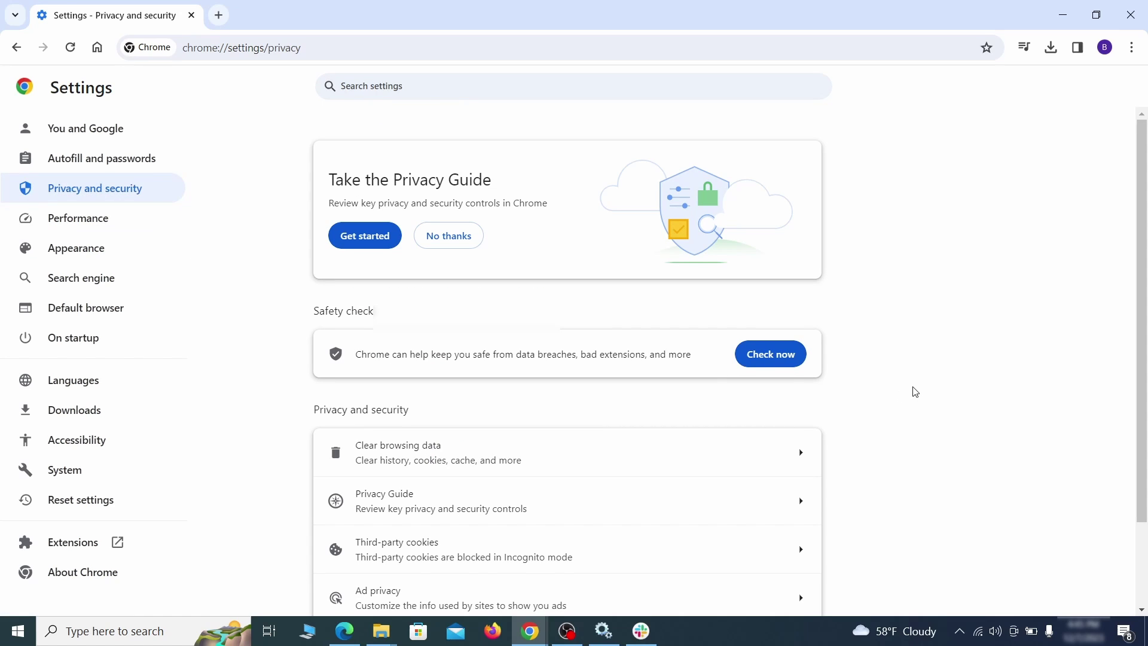
{"action": "scroll", "coordinate": [790, 389], "scroll_direction": "down", "scroll_amount": 1}
{"action": "left_click", "coordinate": [750, 388]}
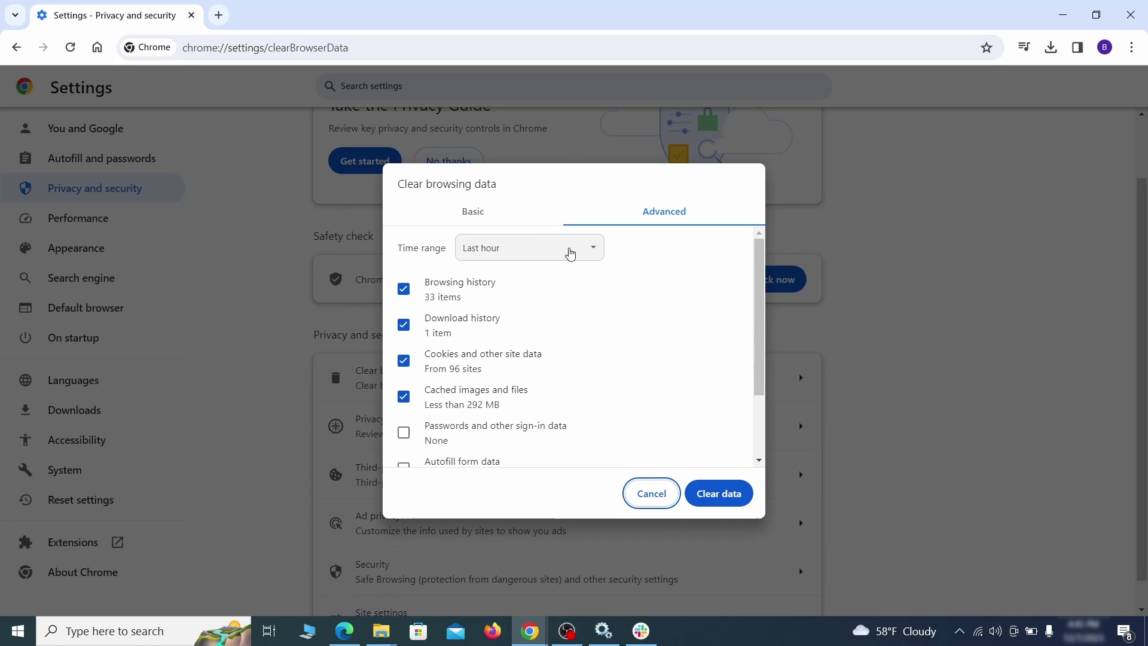
{"action": "left_click", "coordinate": [507, 215]}
{"action": "left_click", "coordinate": [639, 216]}
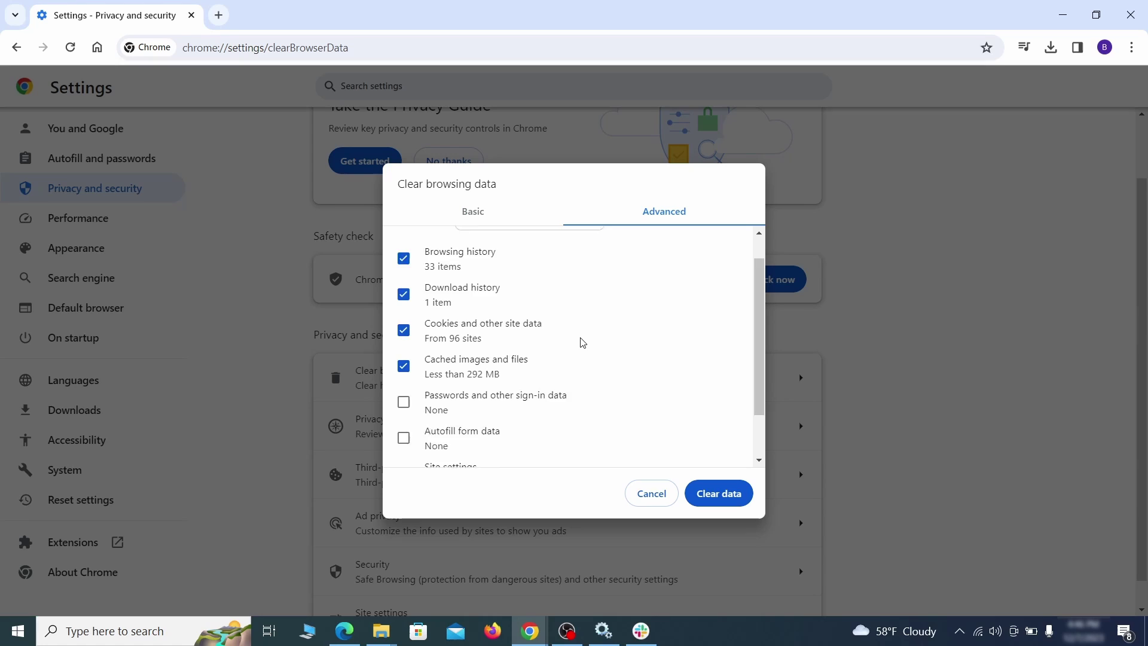
{"action": "scroll", "coordinate": [582, 346], "scroll_direction": "down", "scroll_amount": 1}
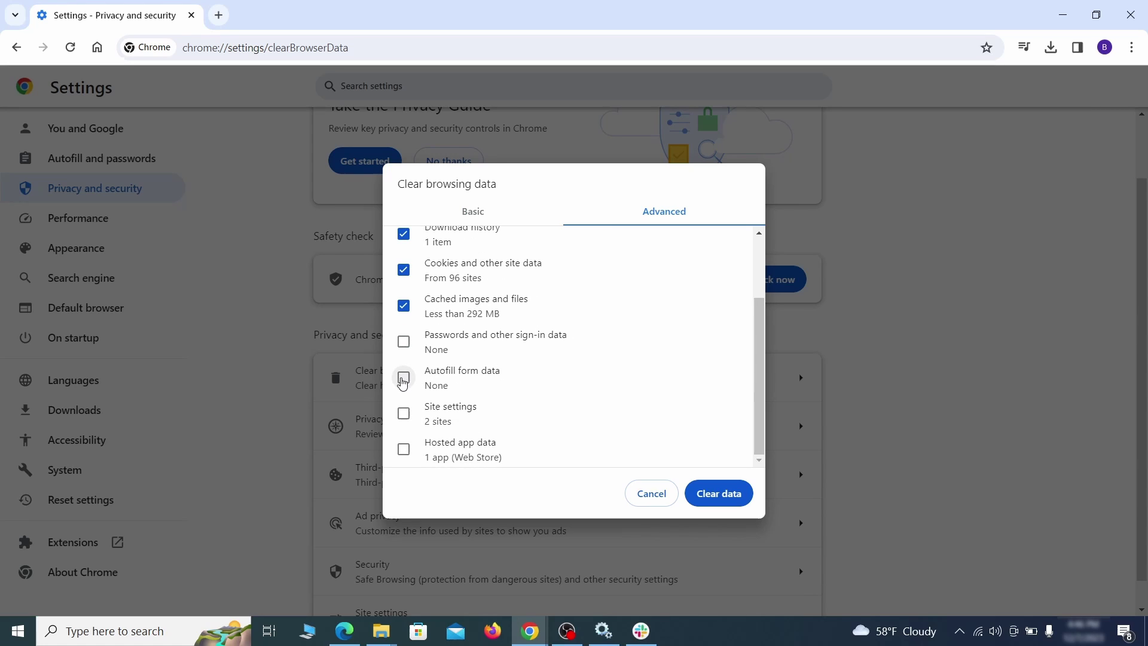
{"action": "left_click", "coordinate": [719, 493]}
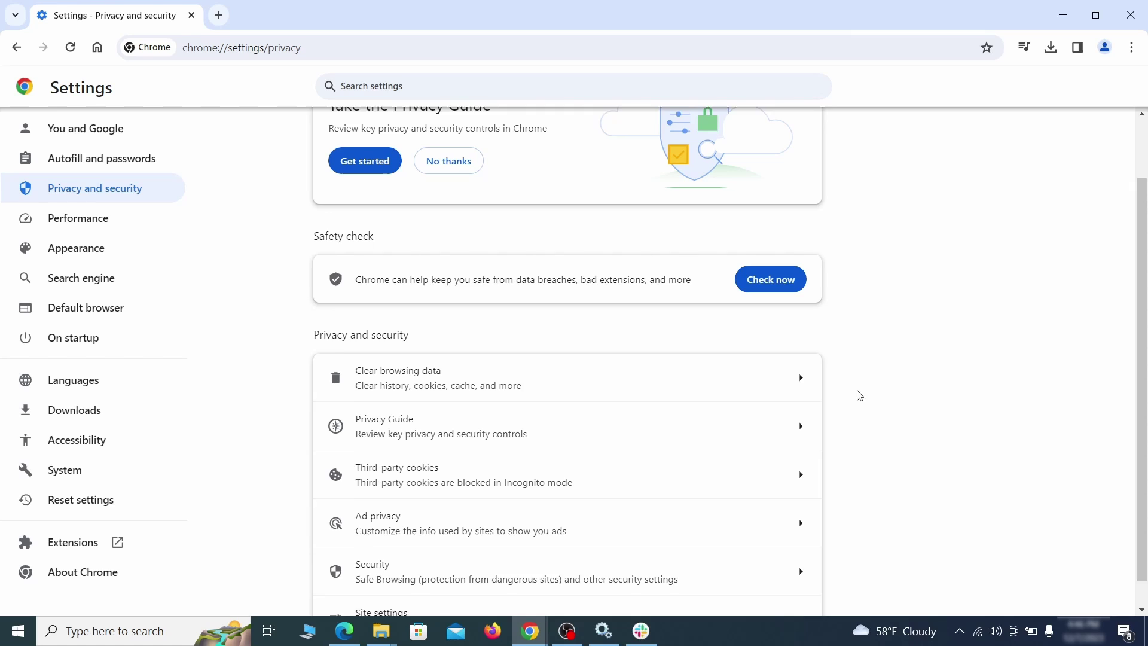
Remove ExampleRougeURL.com from the sites allowed to send notifications.
{"action": "scroll", "coordinate": [860, 394], "scroll_direction": "down", "scroll_amount": 1}
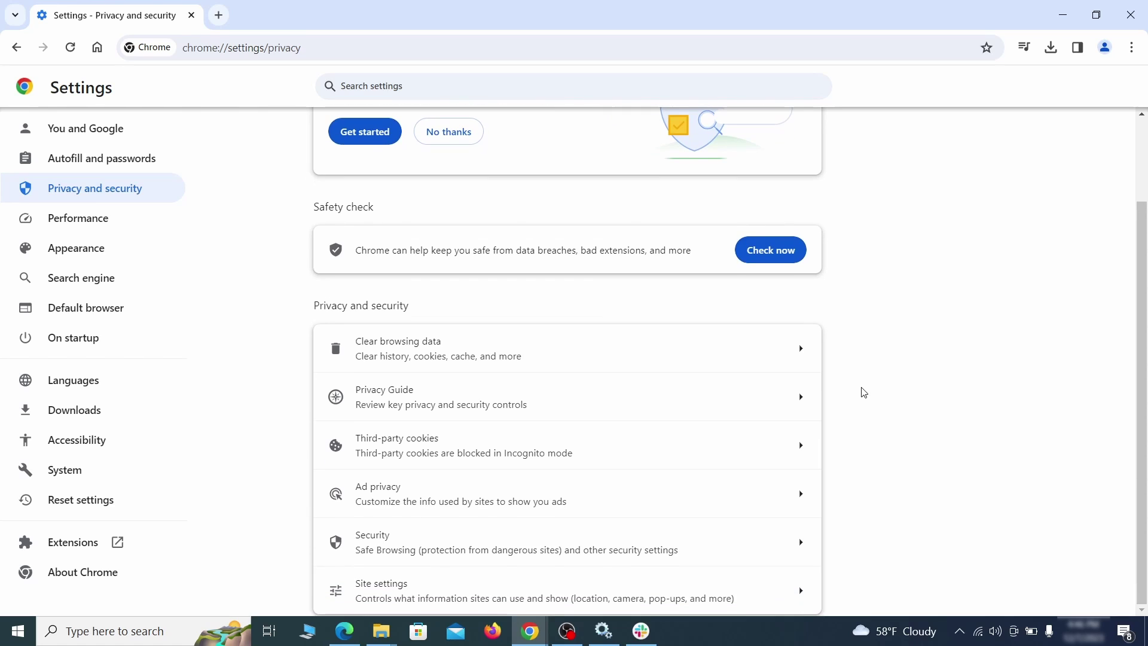
{"action": "left_click", "coordinate": [559, 586]}
{"action": "scroll", "coordinate": [824, 364], "scroll_direction": "down", "scroll_amount": 4}
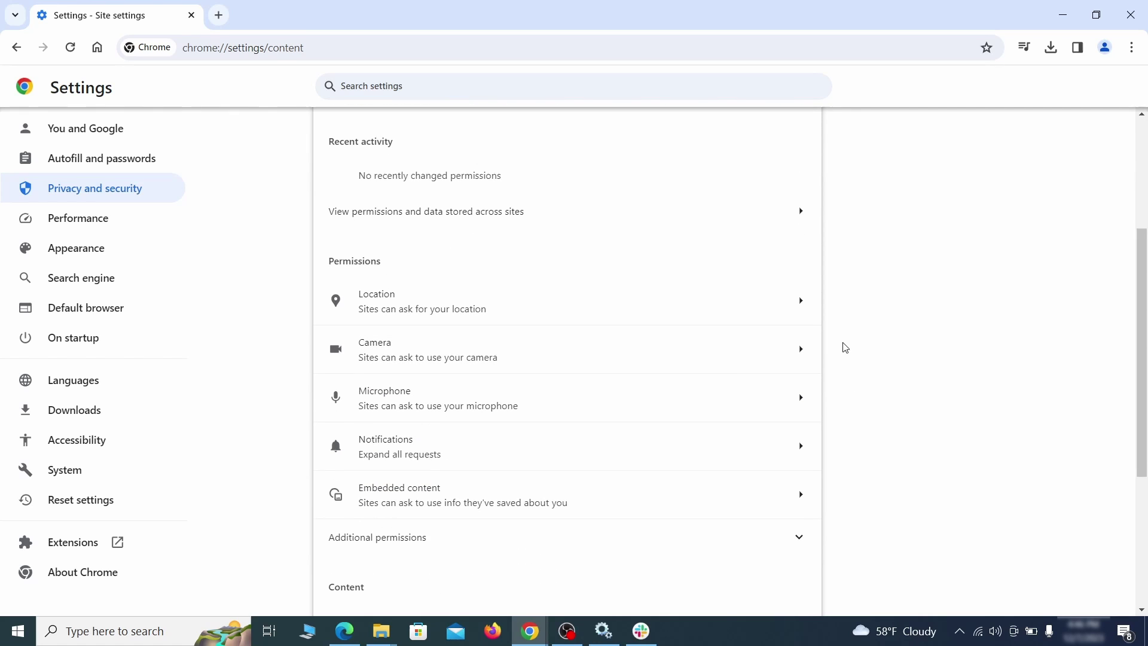
{"action": "scroll", "coordinate": [831, 298], "scroll_direction": "down", "scroll_amount": 1}
{"action": "left_click", "coordinate": [625, 209]}
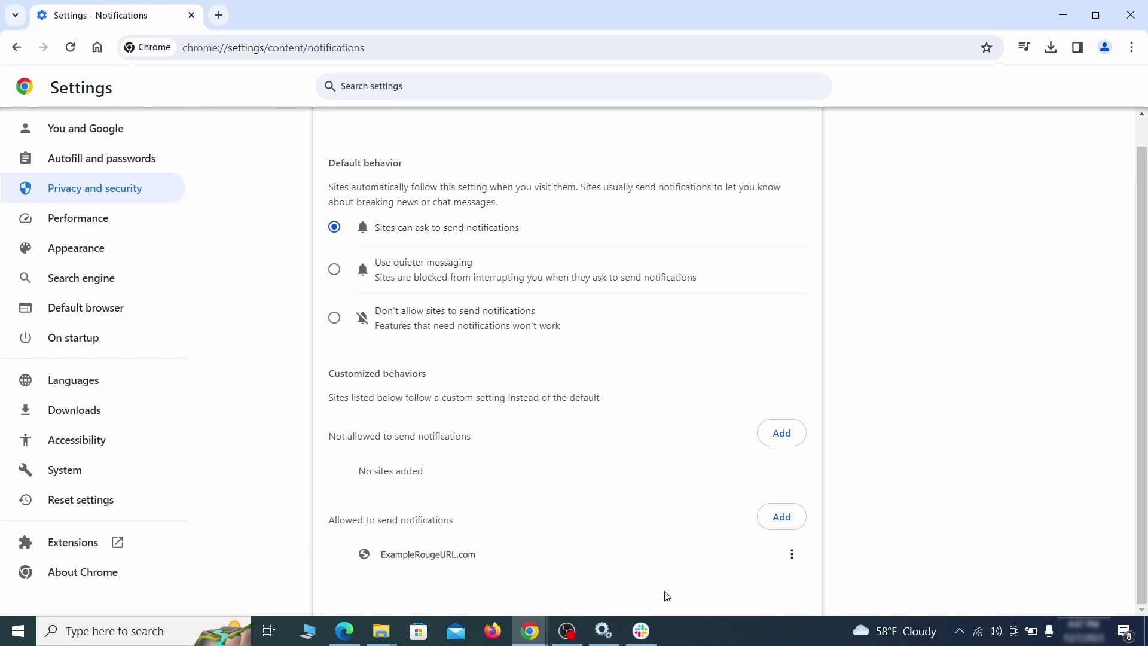
{"action": "left_click", "coordinate": [791, 555]}
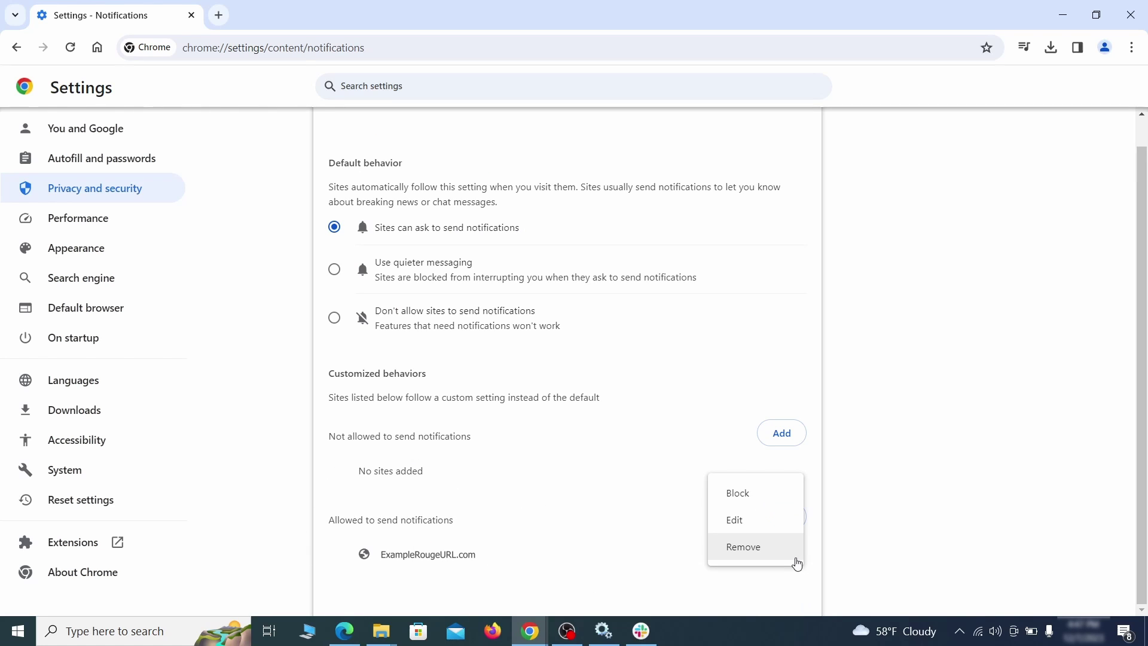
{"action": "left_click", "coordinate": [757, 555]}
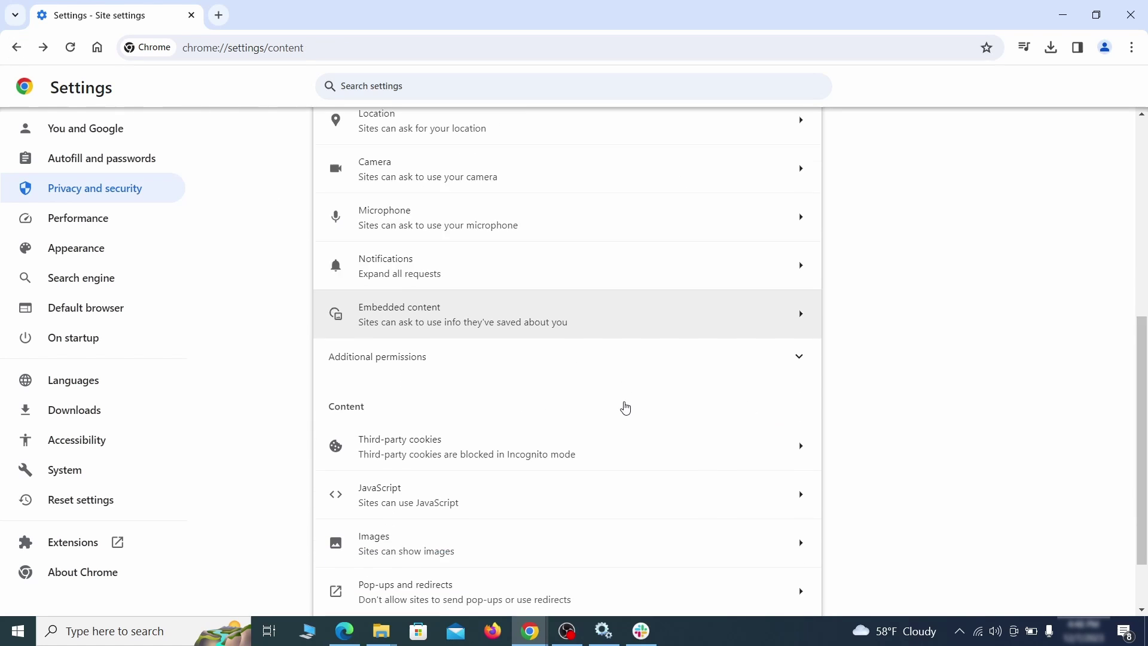
Remove ExampleRougeURL.com from the sites allowed third-party cookies.
{"action": "scroll", "coordinate": [620, 405], "scroll_direction": "down", "scroll_amount": 1}
{"action": "left_click", "coordinate": [619, 406]}
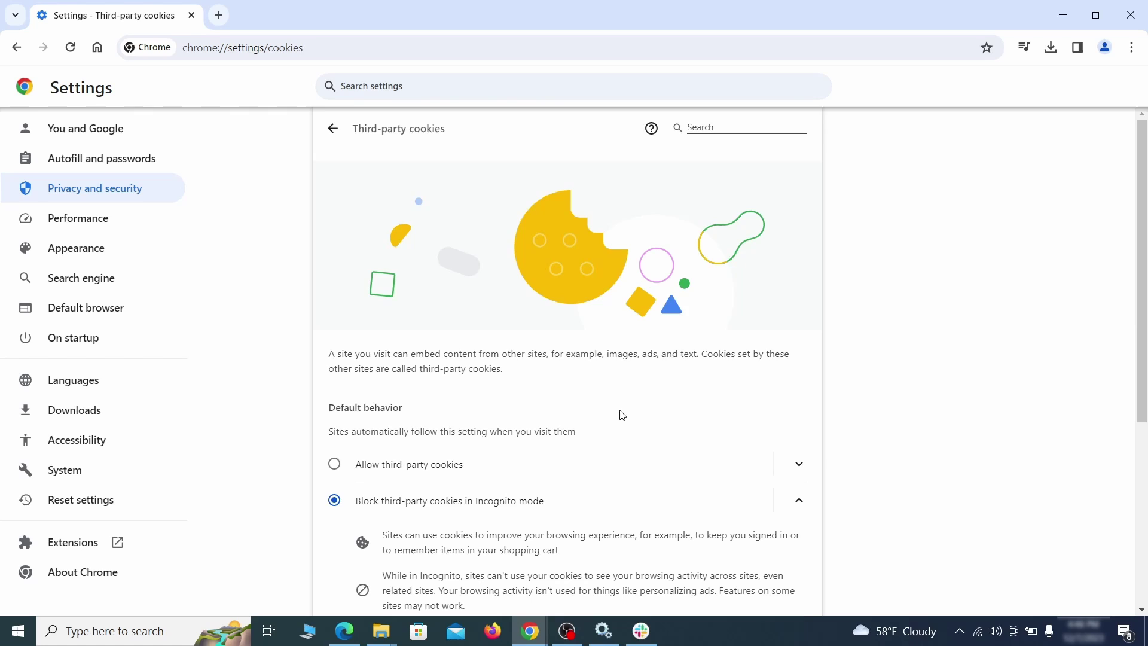
{"action": "scroll", "coordinate": [622, 414], "scroll_direction": "down", "scroll_amount": 5}
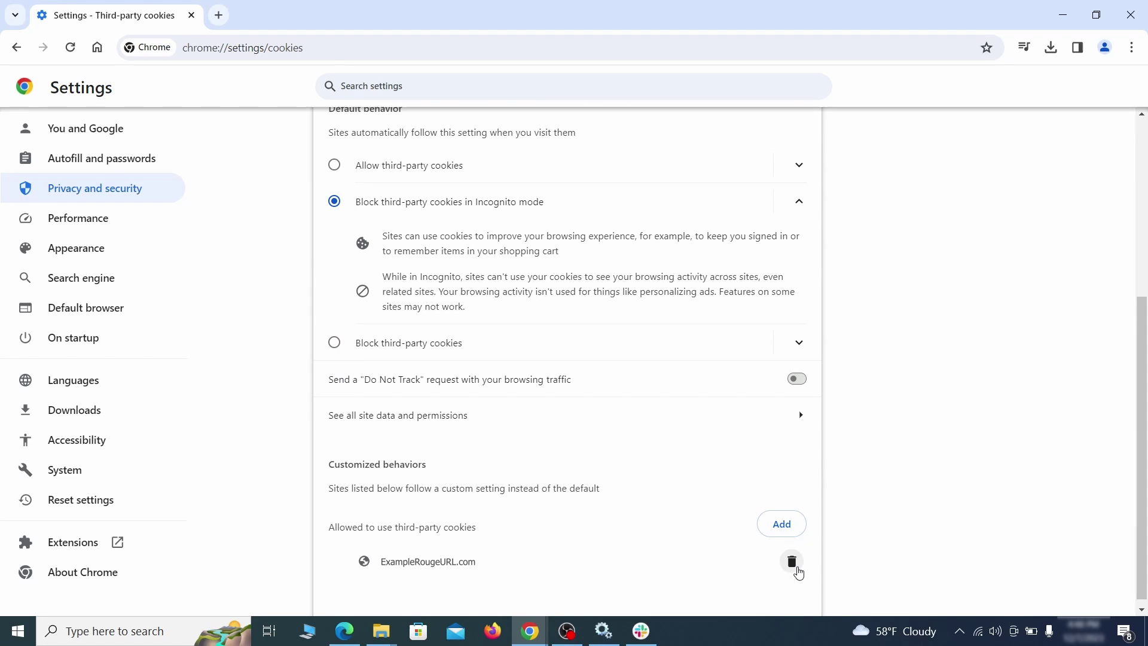
{"action": "left_click", "coordinate": [792, 562]}
{"action": "key", "text": "alt+Left"}
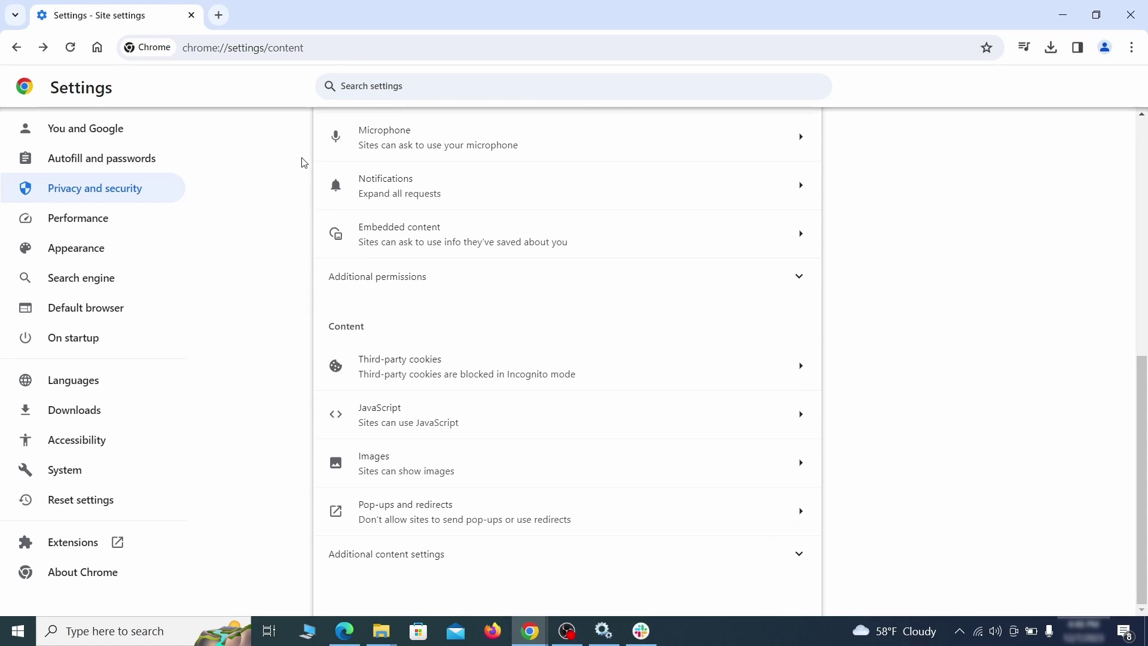
Turn off Chrome's home button and make Google the address-bar search engine.
{"action": "left_click", "coordinate": [156, 250]}
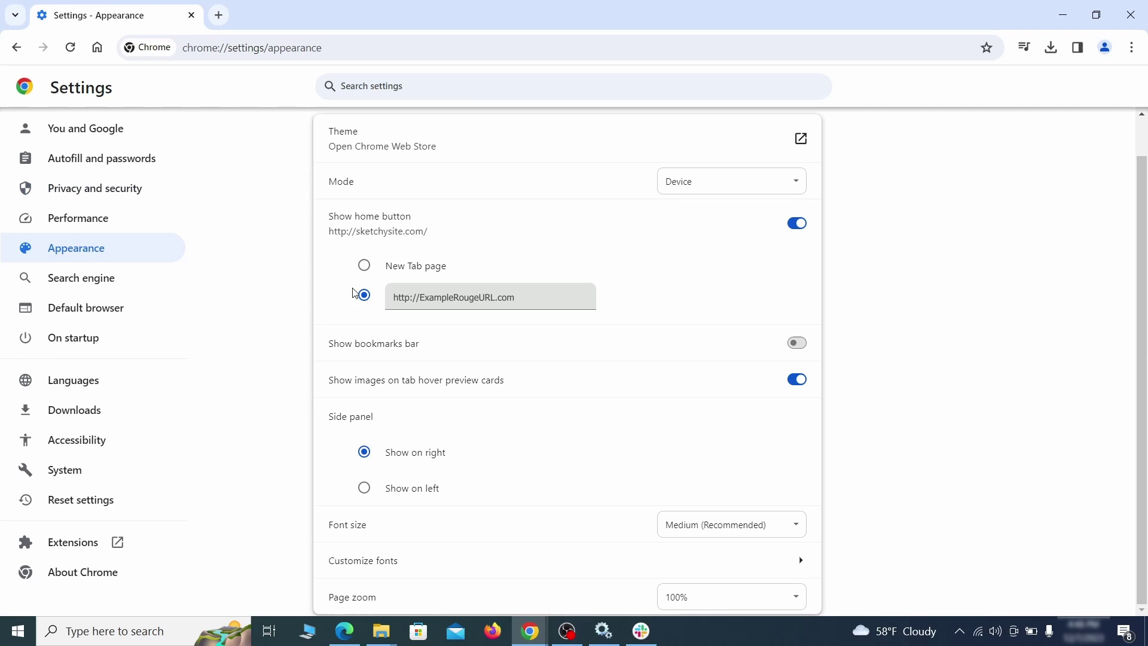
{"action": "left_click_drag", "start_coordinate": [511, 308], "coordinate": [377, 299]}
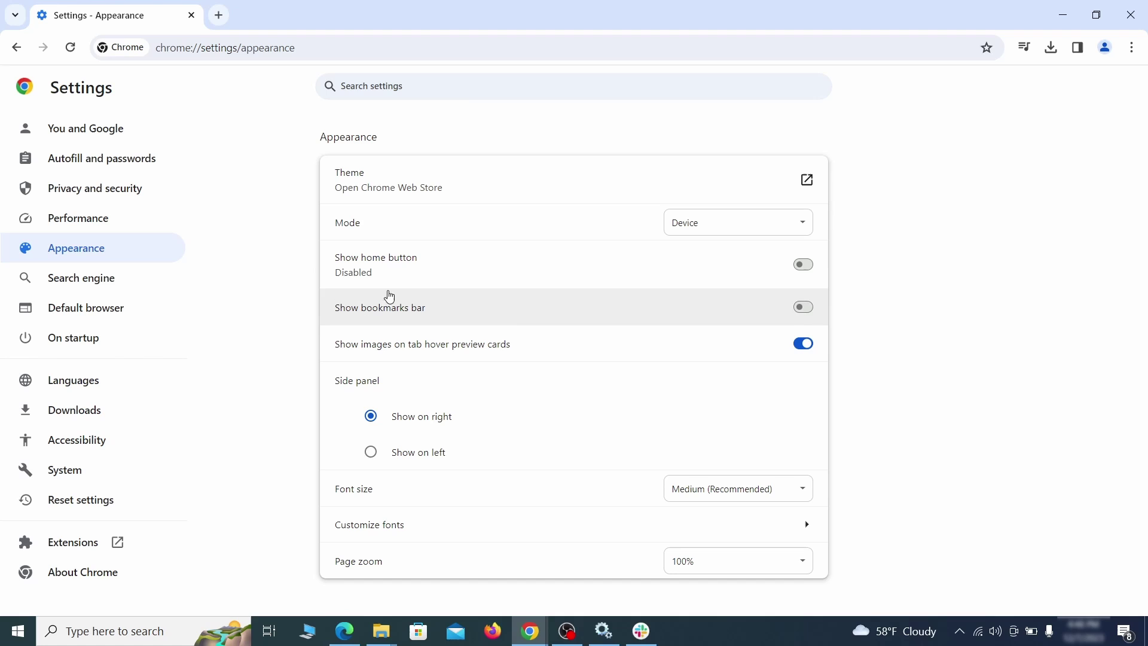
{"action": "left_click", "coordinate": [123, 281]}
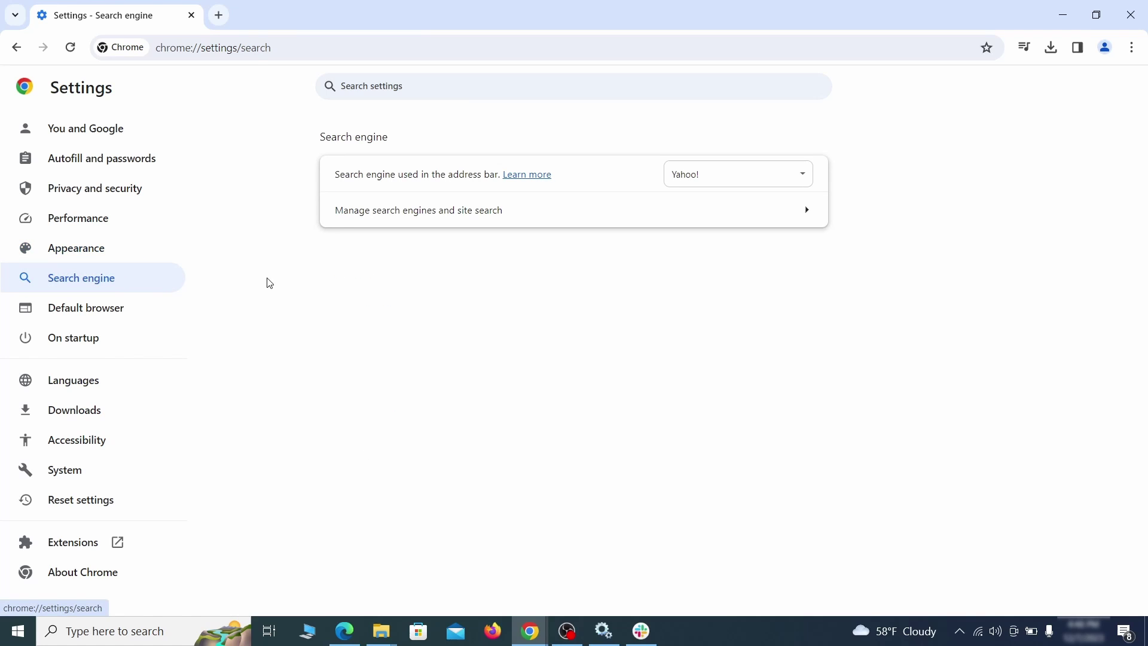
{"action": "left_click", "coordinate": [786, 180]}
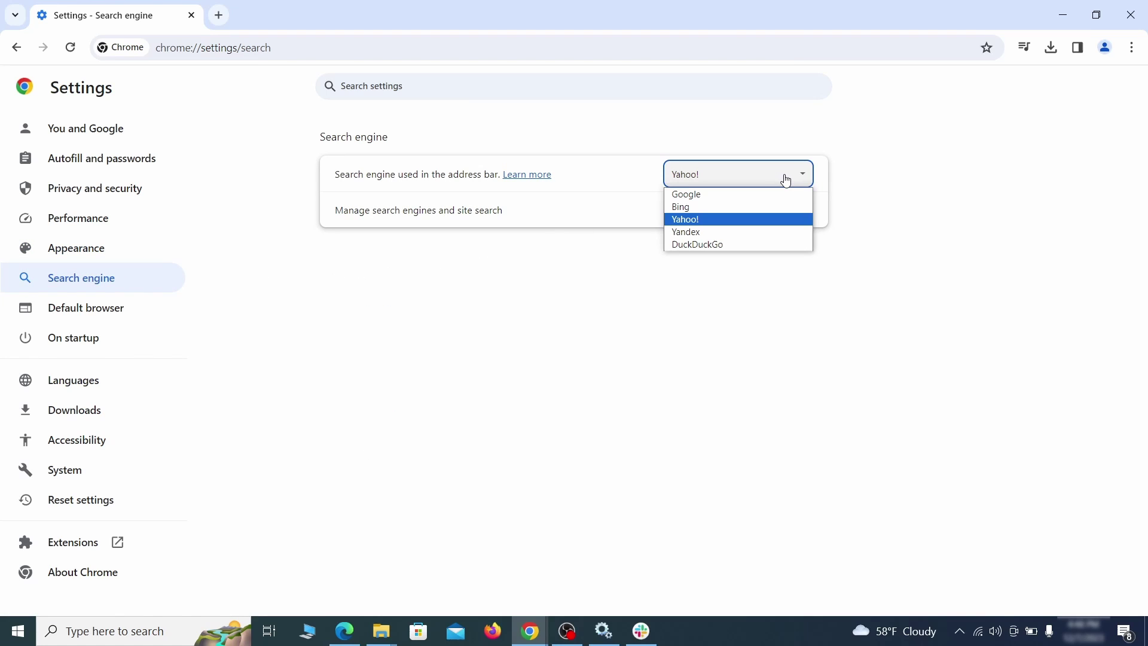
{"action": "left_click", "coordinate": [755, 195]}
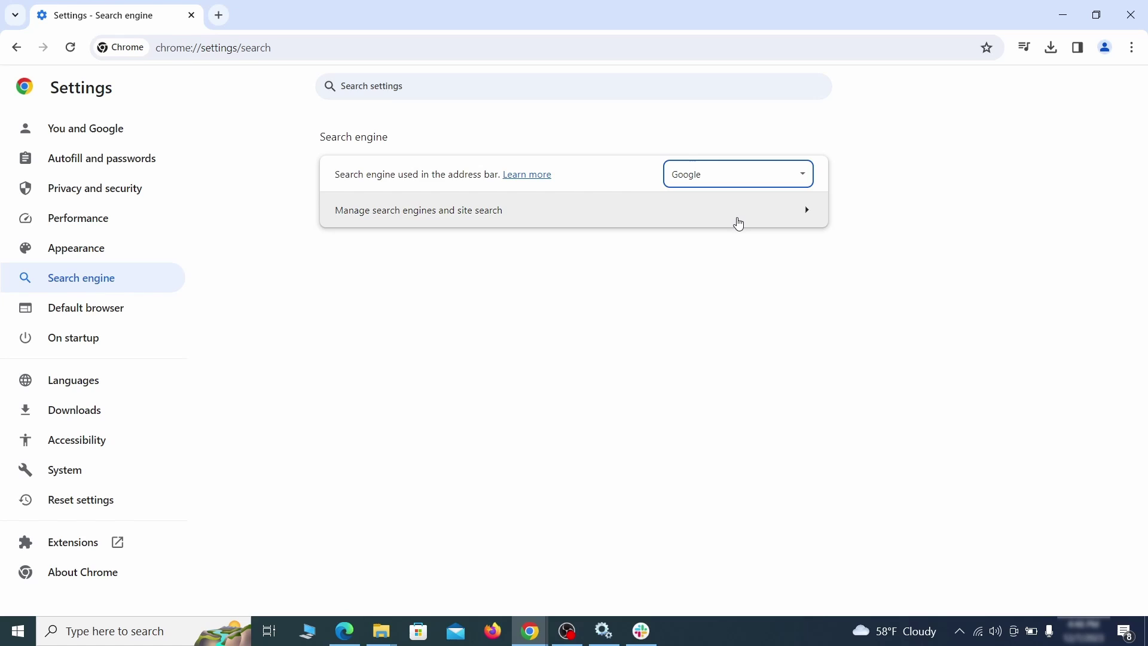
Delete the ExampleRougeURL.com entry from Chrome's site search list.
{"action": "left_click", "coordinate": [739, 224]}
{"action": "scroll", "coordinate": [740, 299], "scroll_direction": "down", "scroll_amount": 8}
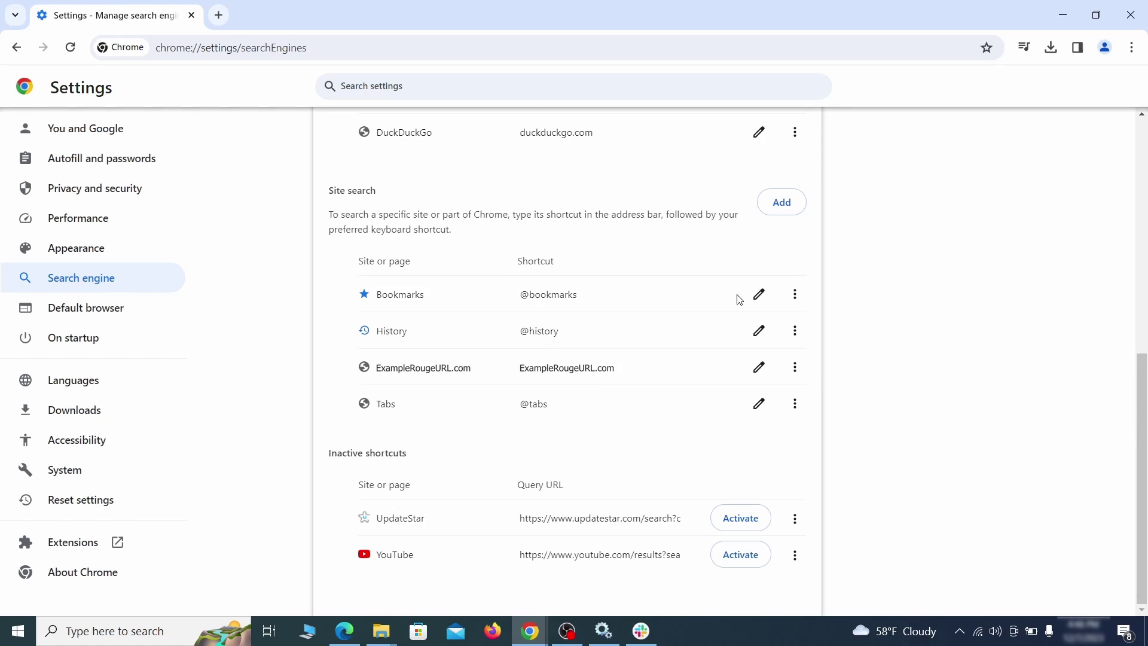
{"action": "left_click", "coordinate": [794, 369]}
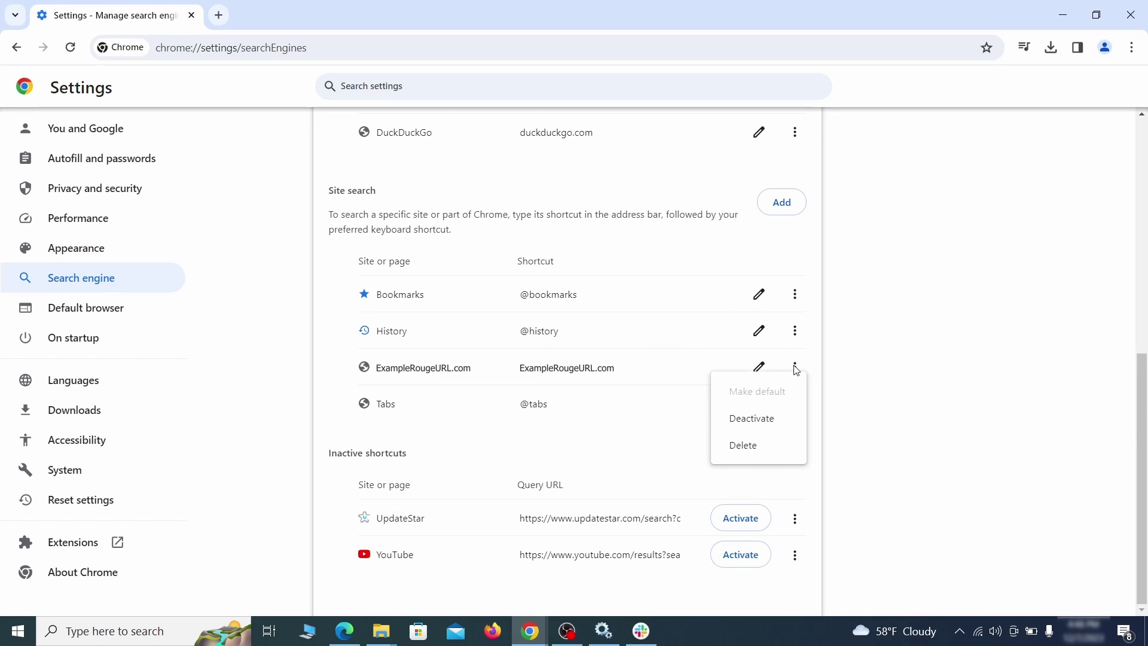
{"action": "left_click", "coordinate": [744, 447]}
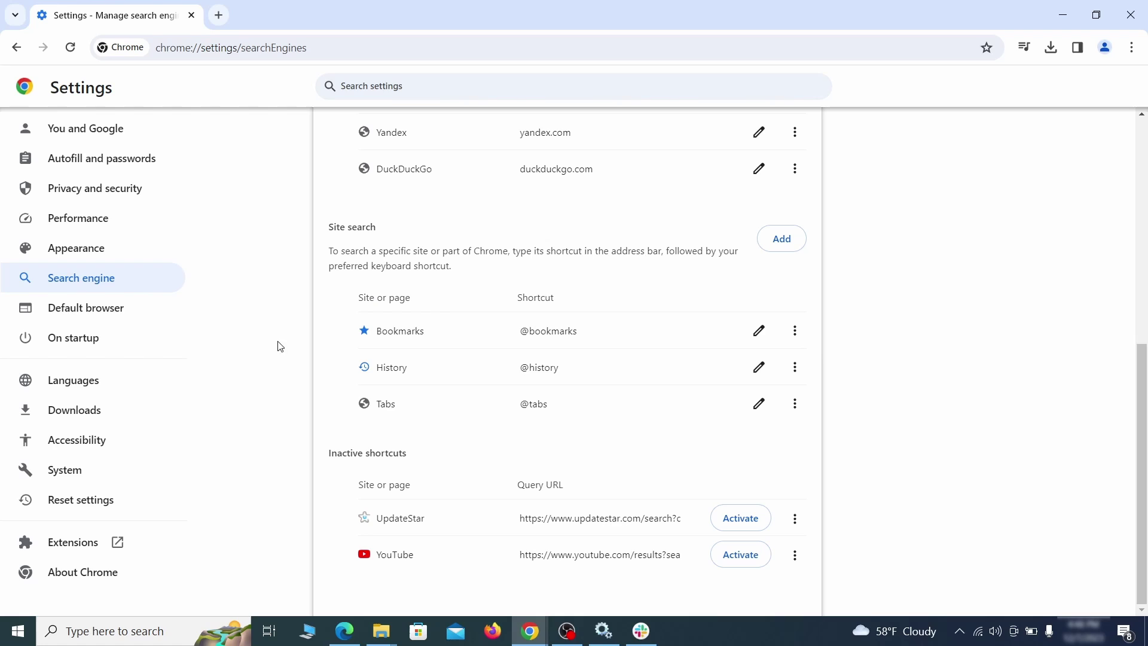
Remove ExampleRougeURL.com from Chrome's On startup pages.
{"action": "left_click", "coordinate": [82, 336]}
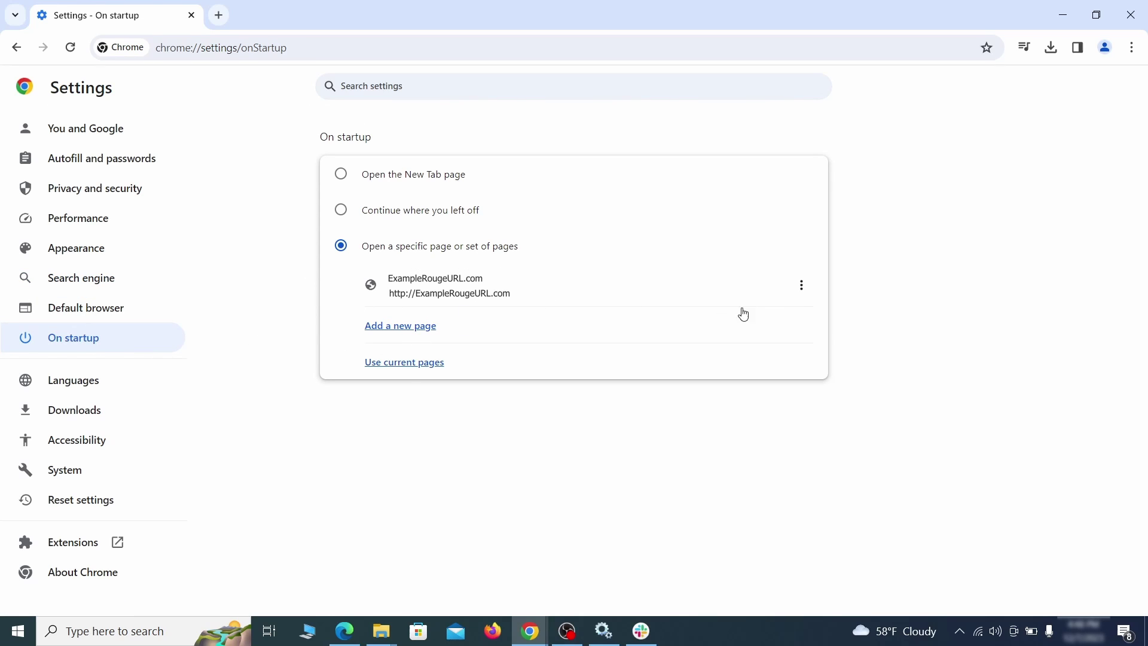
{"action": "left_click", "coordinate": [802, 286]}
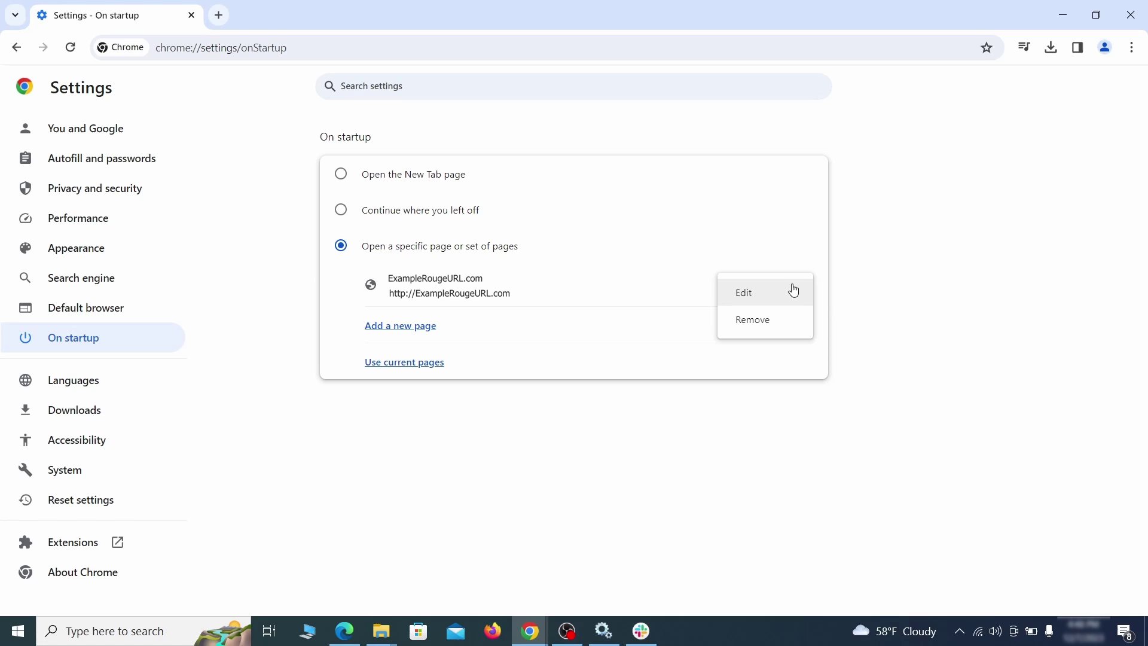
{"action": "left_click", "coordinate": [767, 322]}
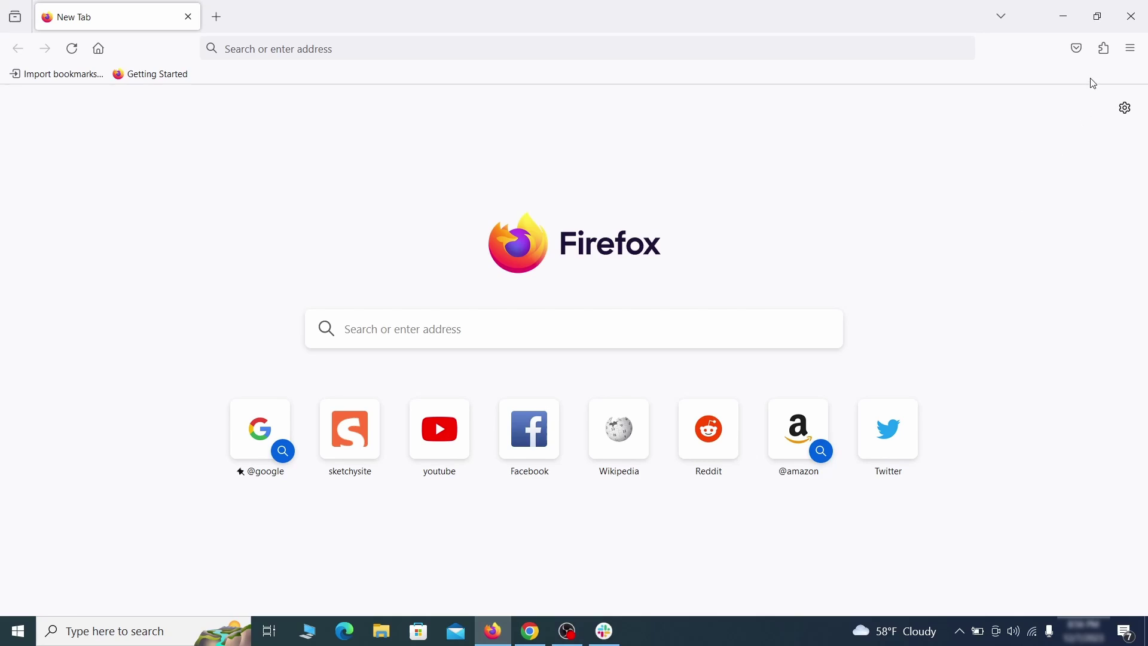
Turn off the Contenu+ extension in Firefox's Add-ons Manager and confirm its removal.
{"action": "left_click", "coordinate": [1105, 47]}
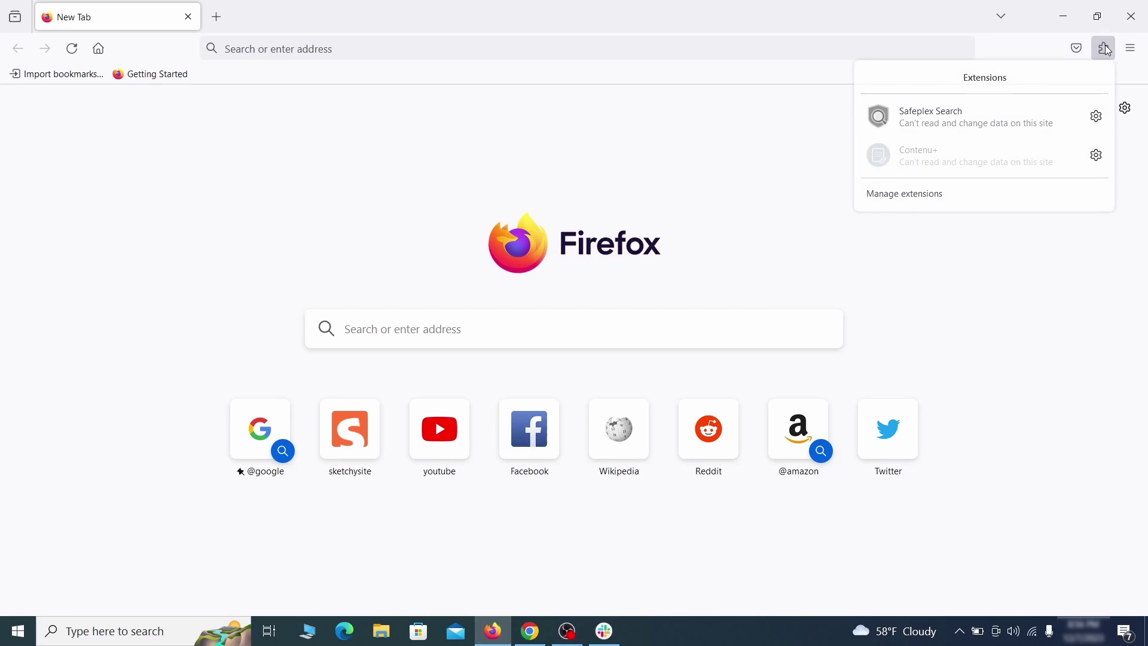
{"action": "left_click", "coordinate": [966, 196]}
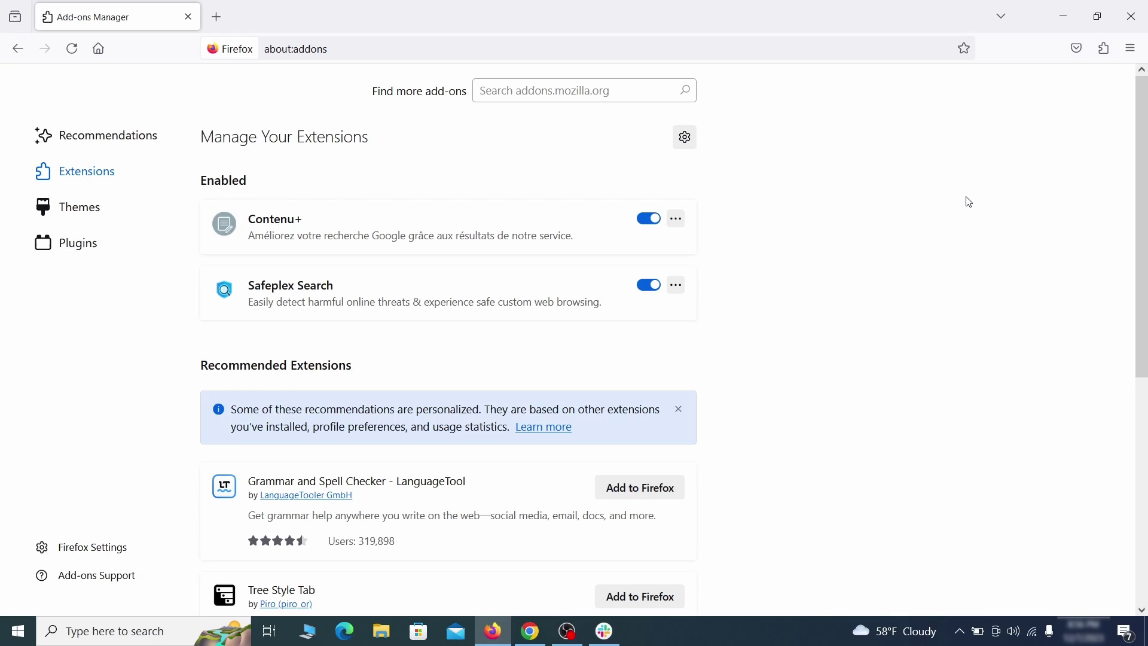
{"action": "left_click", "coordinate": [649, 219]}
{"action": "left_click", "coordinate": [677, 219]}
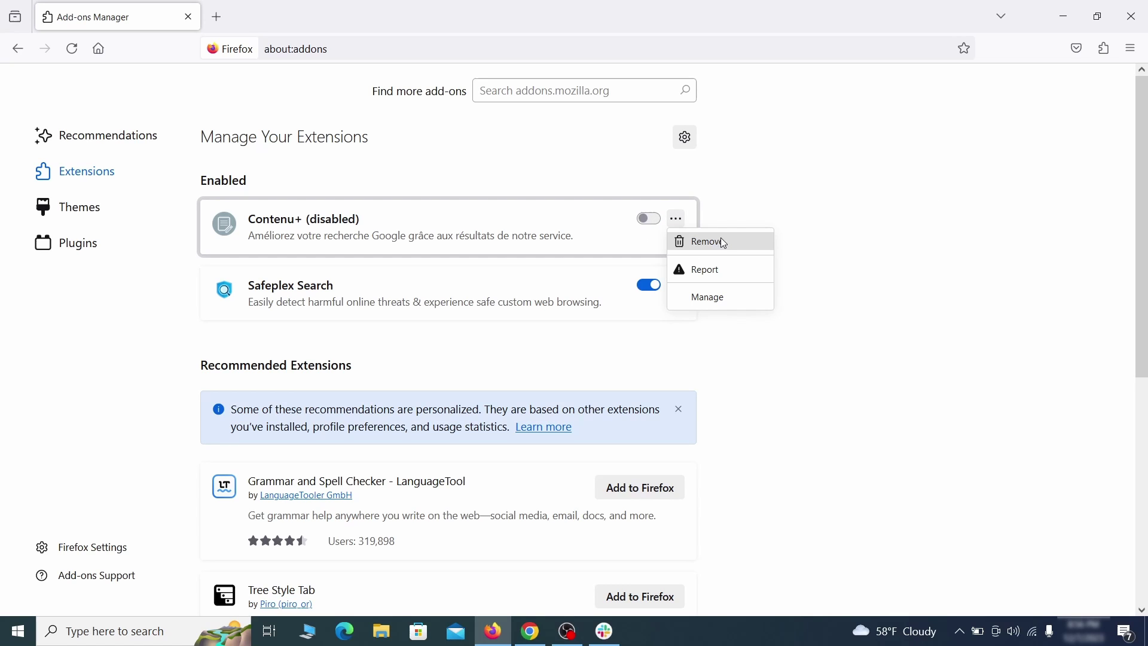
{"action": "left_click", "coordinate": [723, 242]}
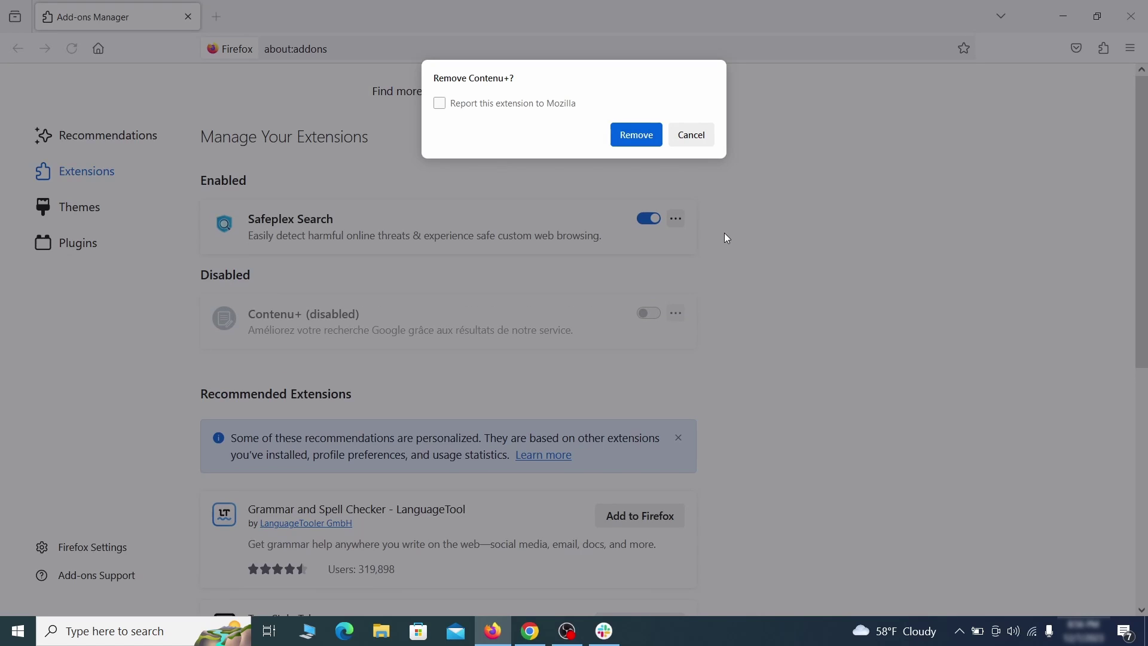
{"action": "left_click", "coordinate": [636, 135]}
{"action": "left_click", "coordinate": [1130, 49]}
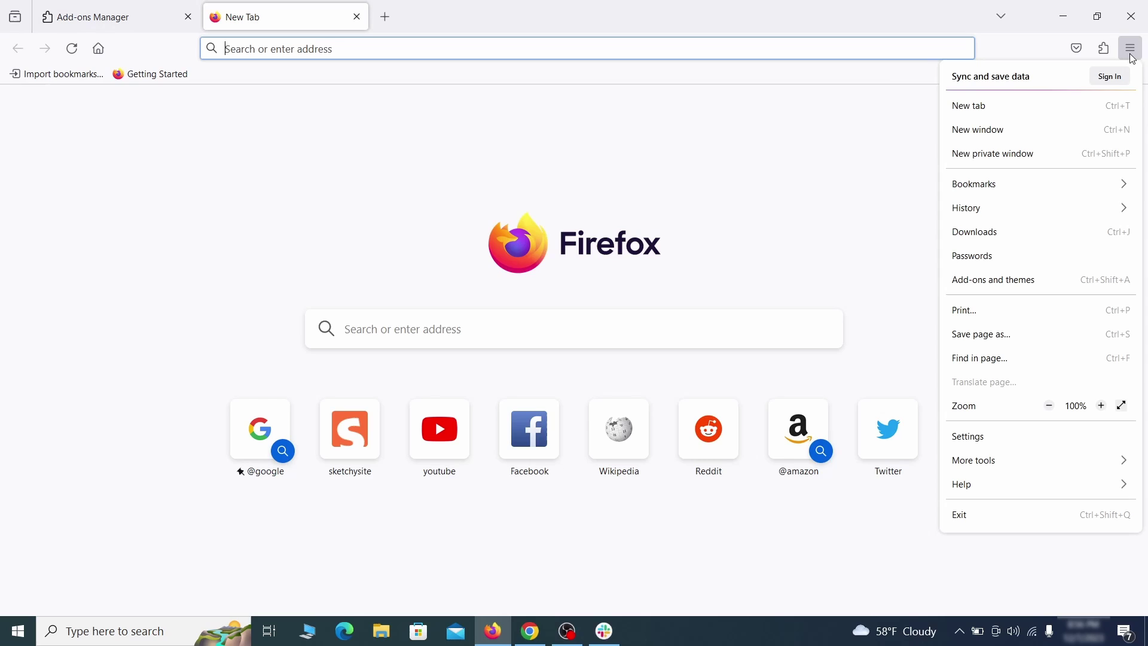
Erase the ExampleRougeURL.com homepage address so Firefox Home (Default) is restored.
{"action": "left_click", "coordinate": [995, 439]}
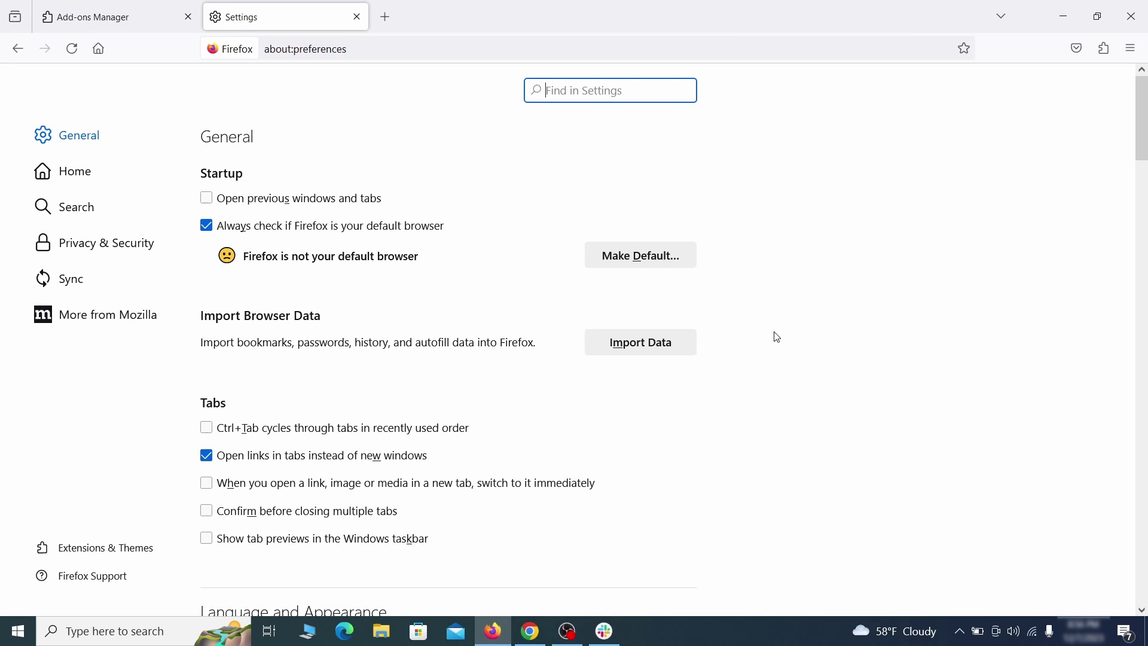
{"action": "left_click", "coordinate": [84, 170]}
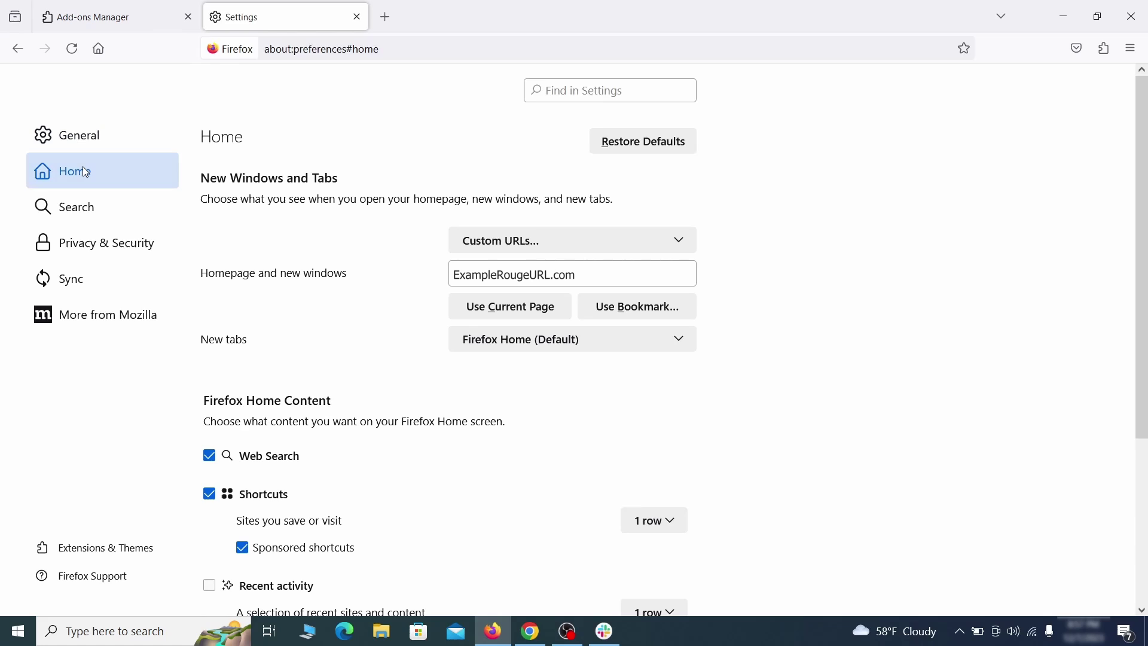
{"action": "left_click_drag", "start_coordinate": [453, 274], "coordinate": [580, 274]}
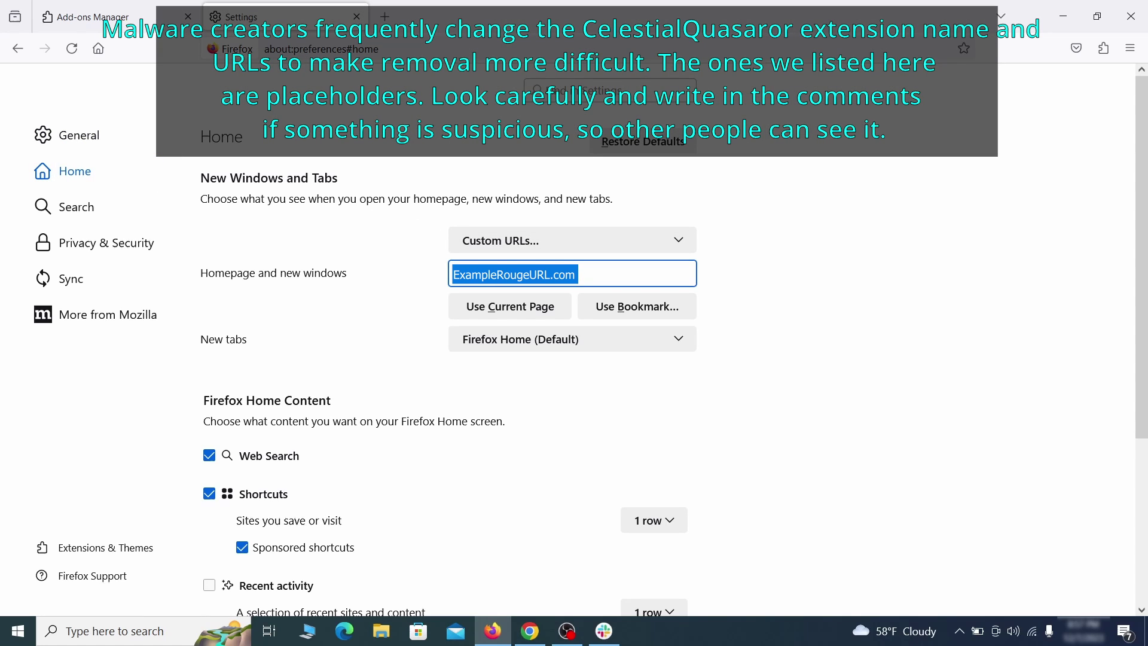
{"action": "key", "text": "BackSpace"}
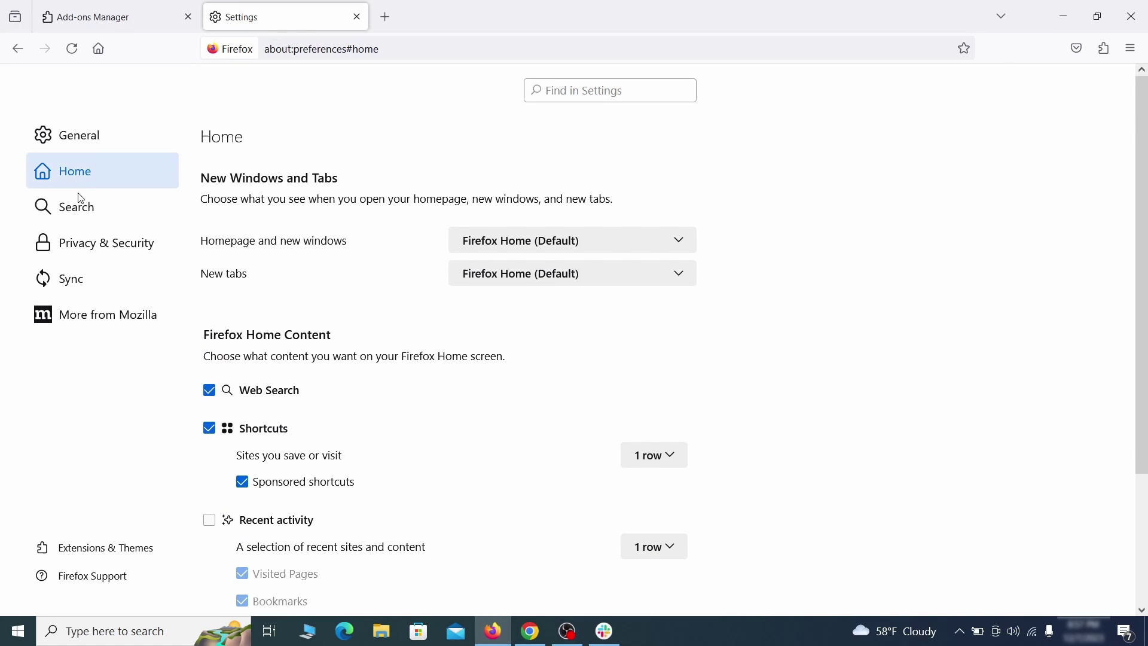
Set Firefox's default search engine to Google.
{"action": "left_click", "coordinate": [81, 200]}
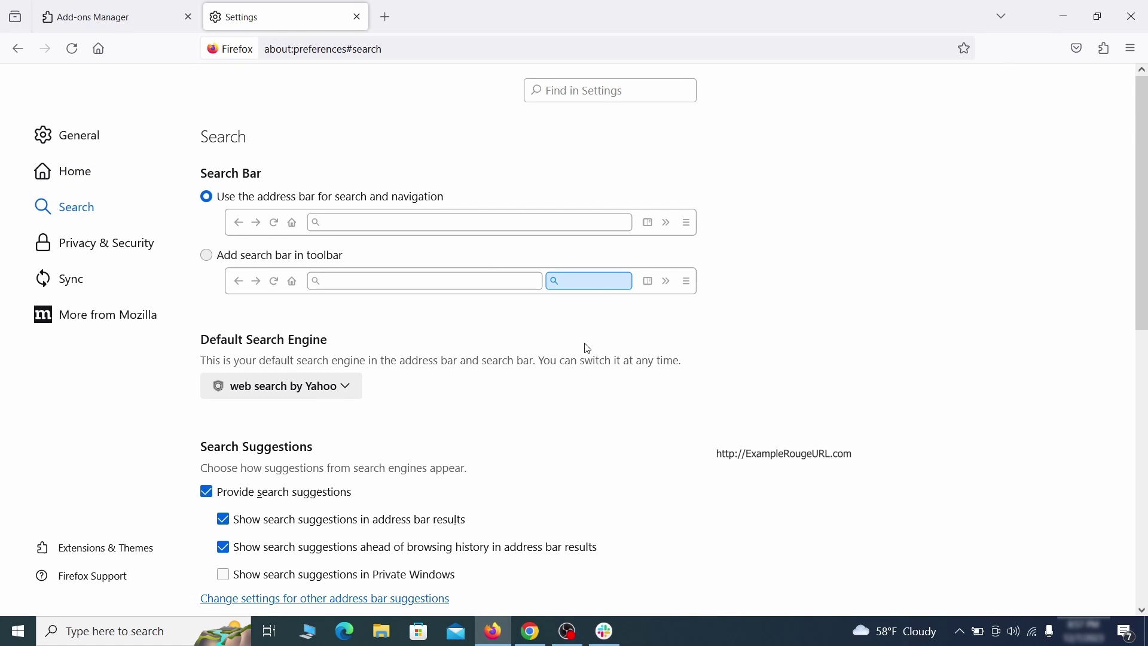
{"action": "scroll", "coordinate": [361, 309], "scroll_direction": "down", "scroll_amount": 3}
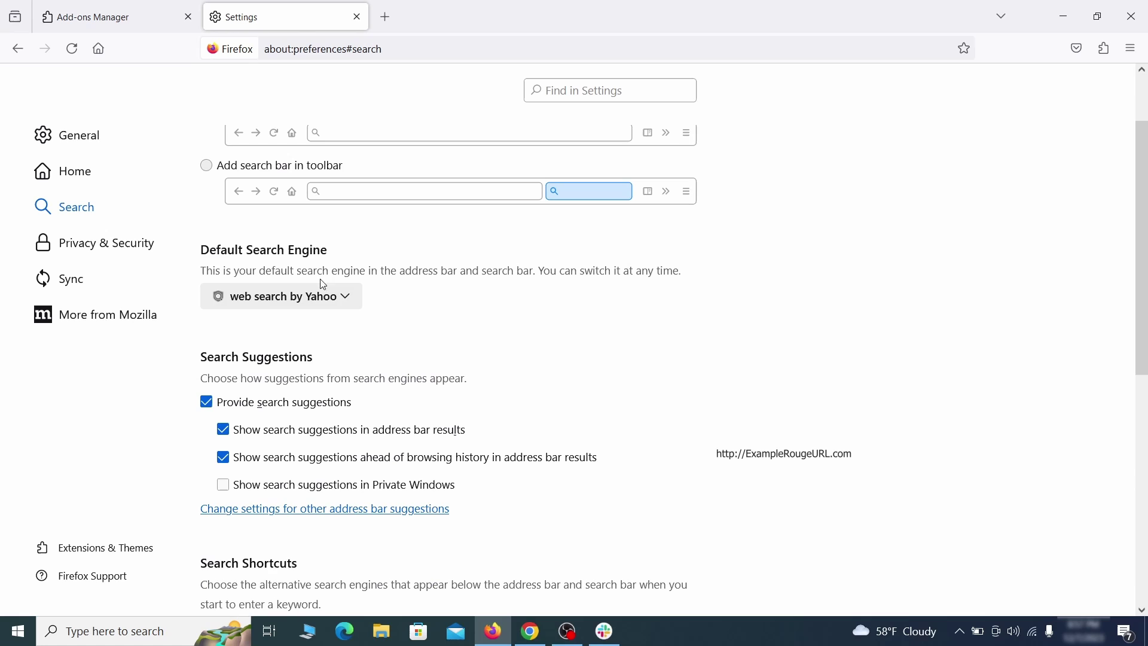
{"action": "left_click", "coordinate": [345, 303]}
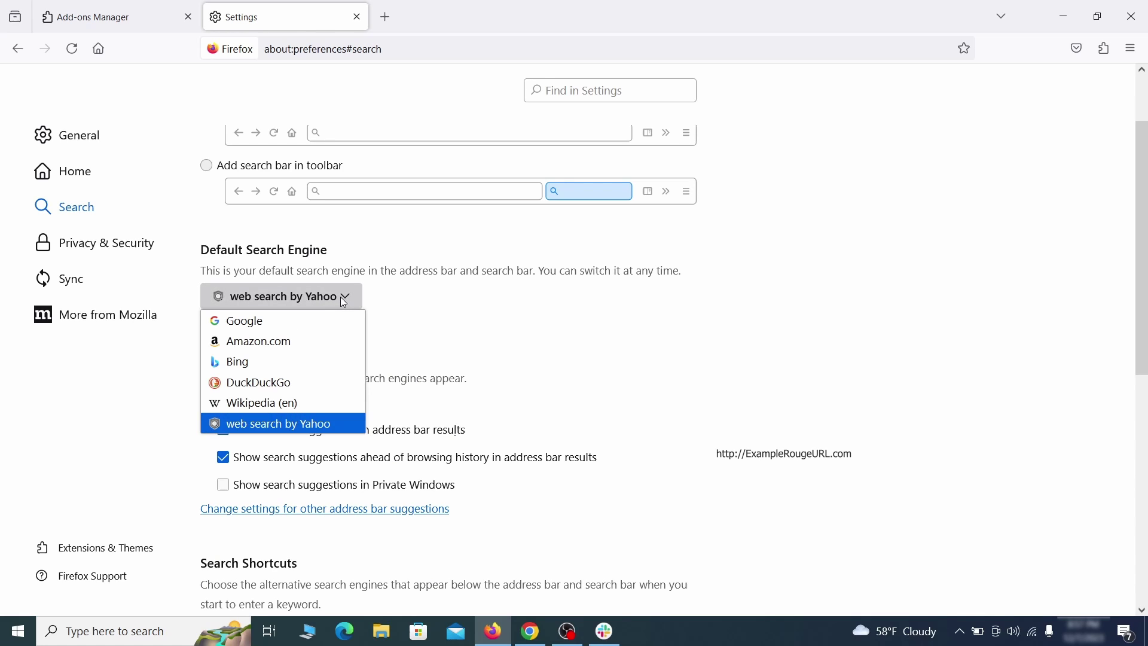
{"action": "left_click", "coordinate": [333, 320]}
Remove the web search by Yahoo entry from Firefox's search shortcuts.
{"action": "scroll", "coordinate": [544, 339], "scroll_direction": "down", "scroll_amount": 5}
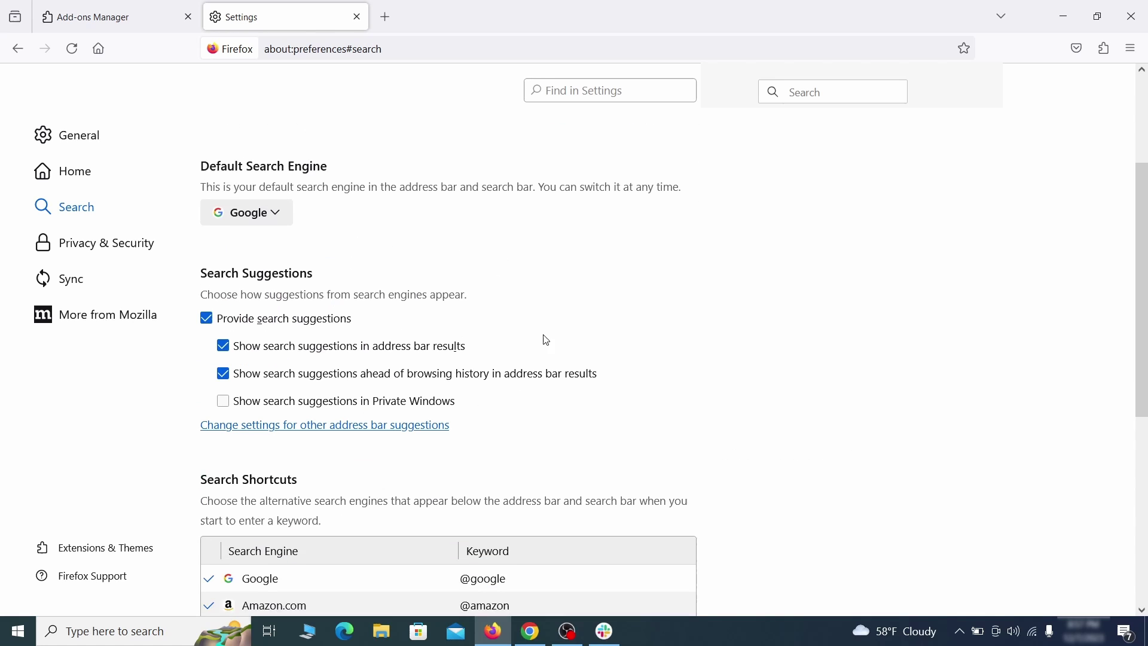
{"action": "scroll", "coordinate": [626, 302], "scroll_direction": "down", "scroll_amount": 5}
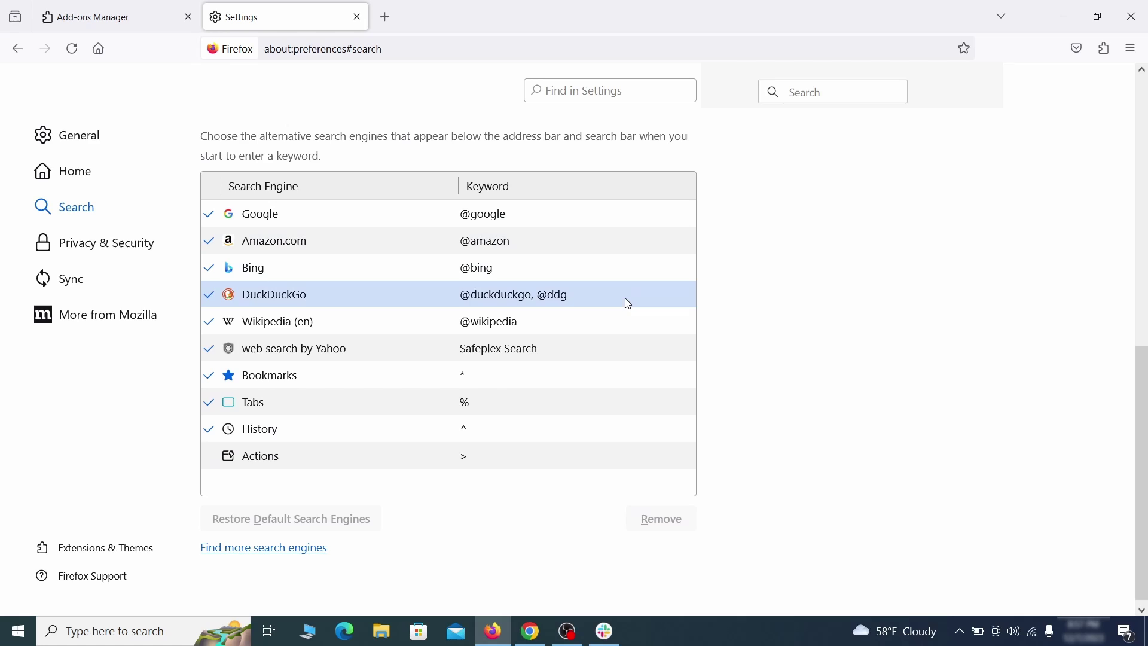
{"action": "left_click", "coordinate": [569, 353]}
{"action": "left_click", "coordinate": [662, 519]}
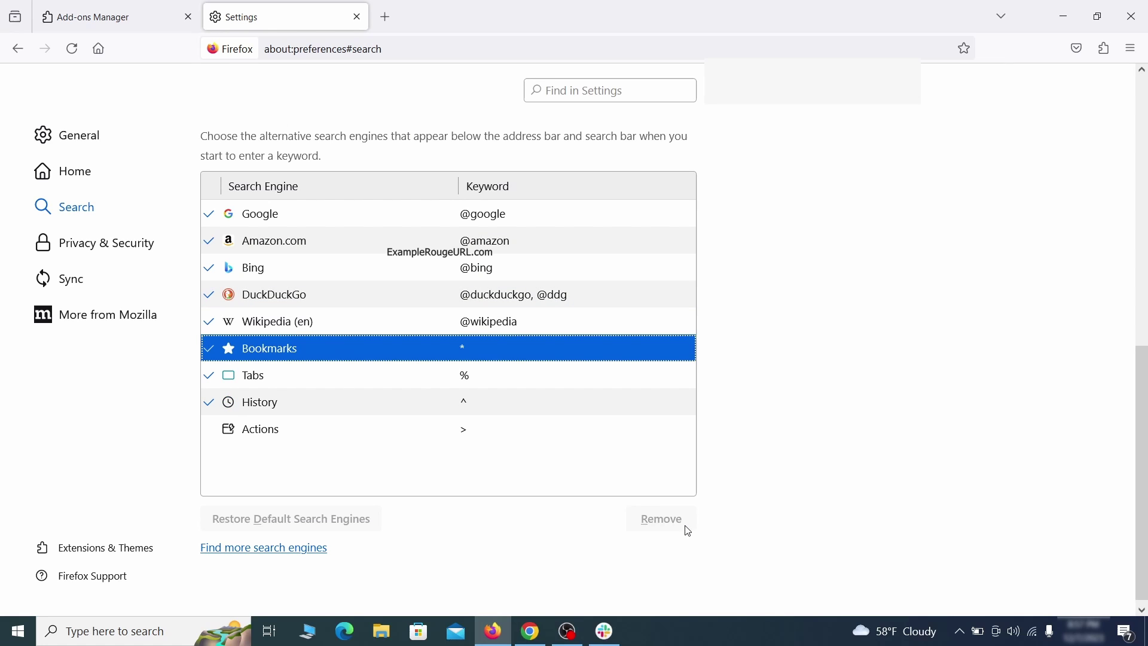
{"action": "scroll", "coordinate": [544, 382], "scroll_direction": "up", "scroll_amount": 3}
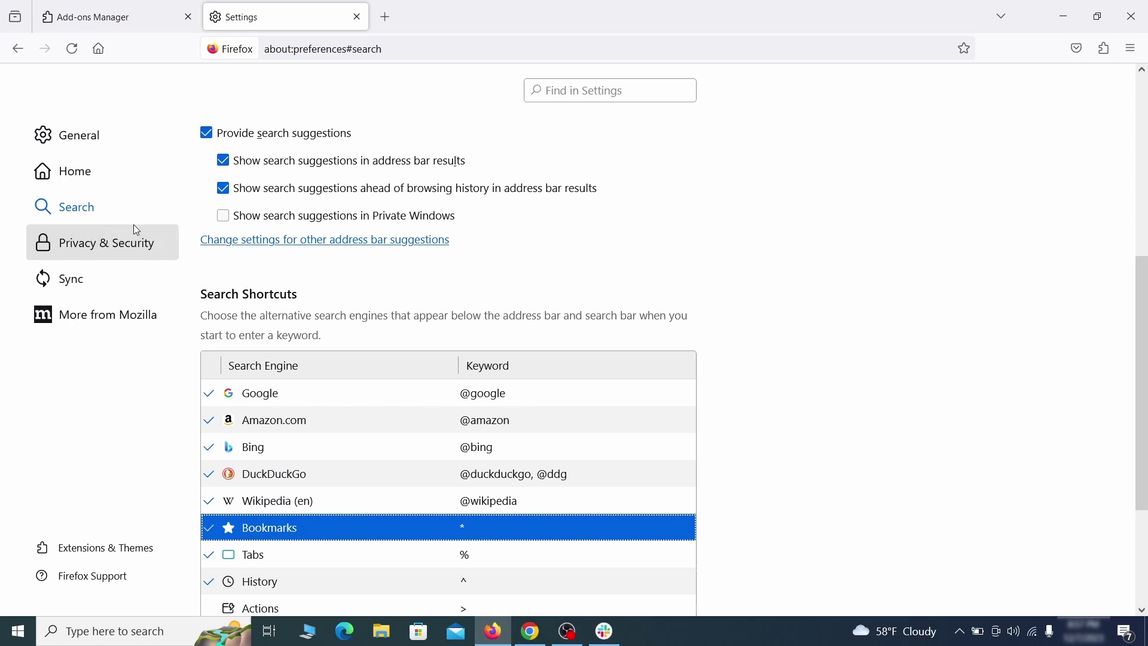
Clear all of Firefox's cookies, site data and cached web content.
{"action": "left_click", "coordinate": [110, 240]}
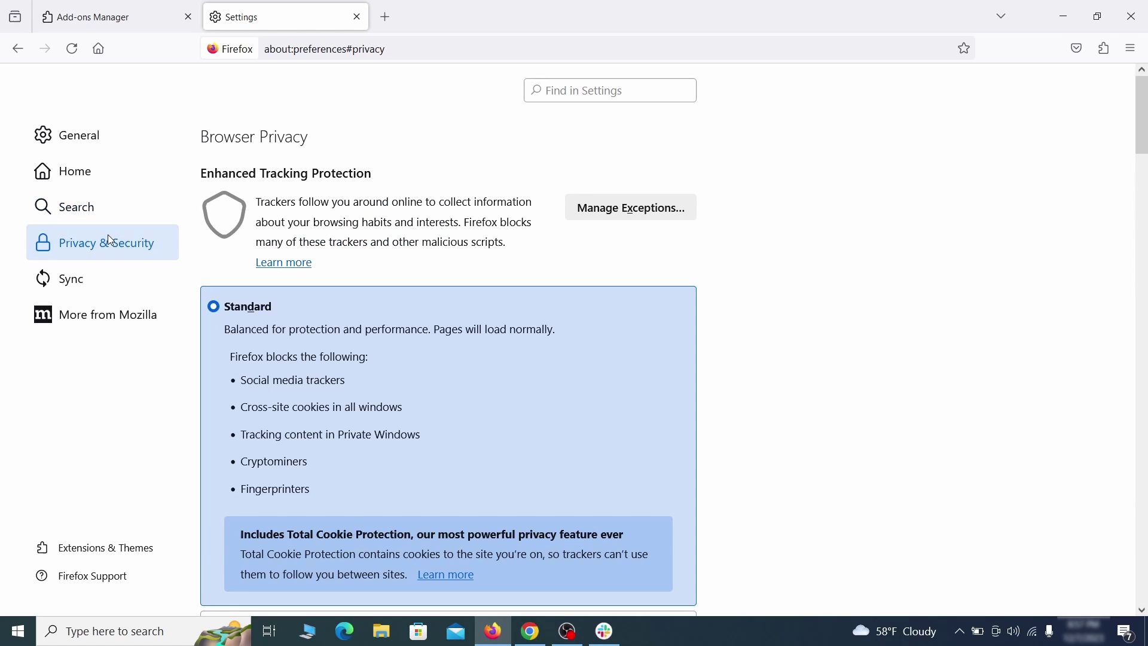
{"action": "scroll", "coordinate": [763, 280], "scroll_direction": "down", "scroll_amount": 5}
{"action": "left_click", "coordinate": [651, 381]}
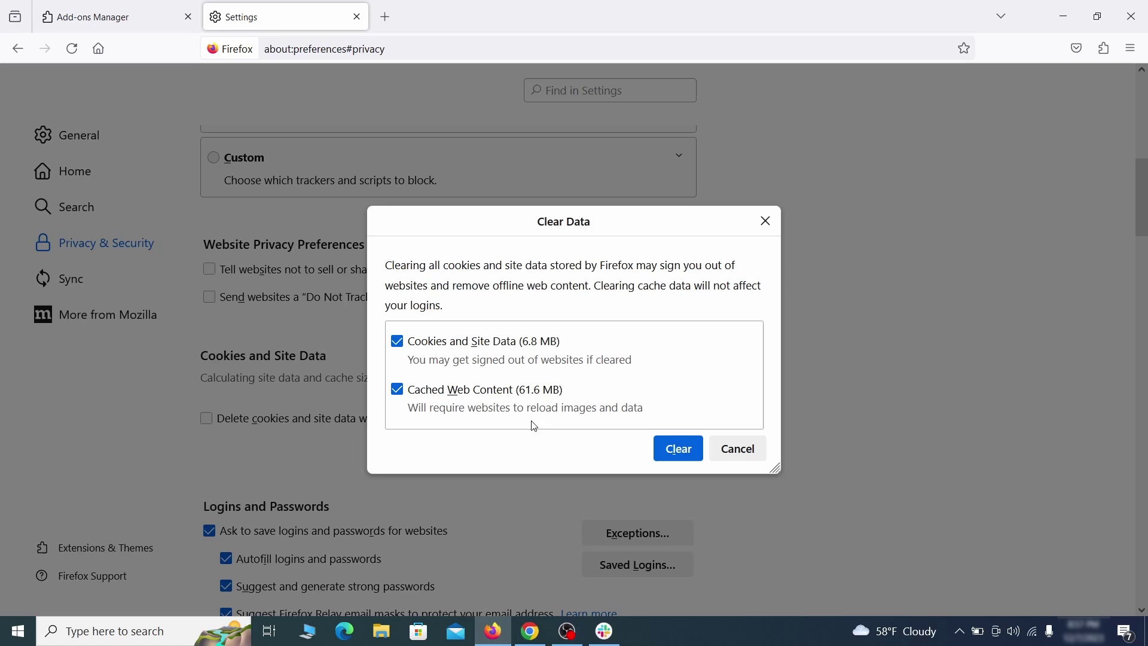
{"action": "left_click", "coordinate": [695, 453]}
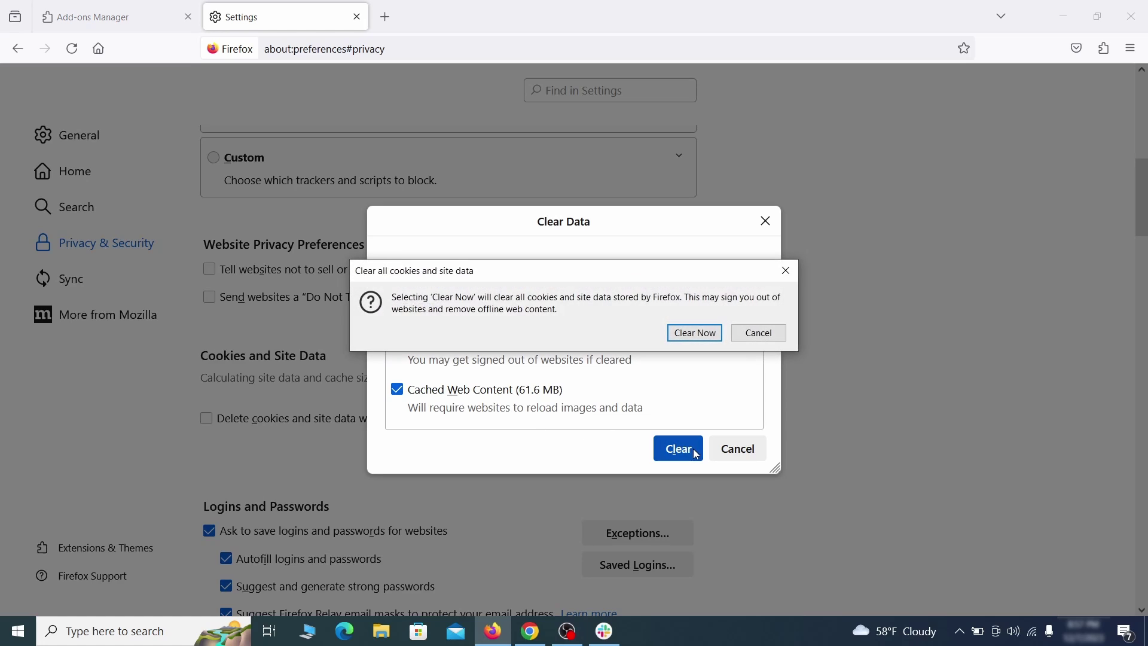
{"action": "left_click", "coordinate": [700, 335]}
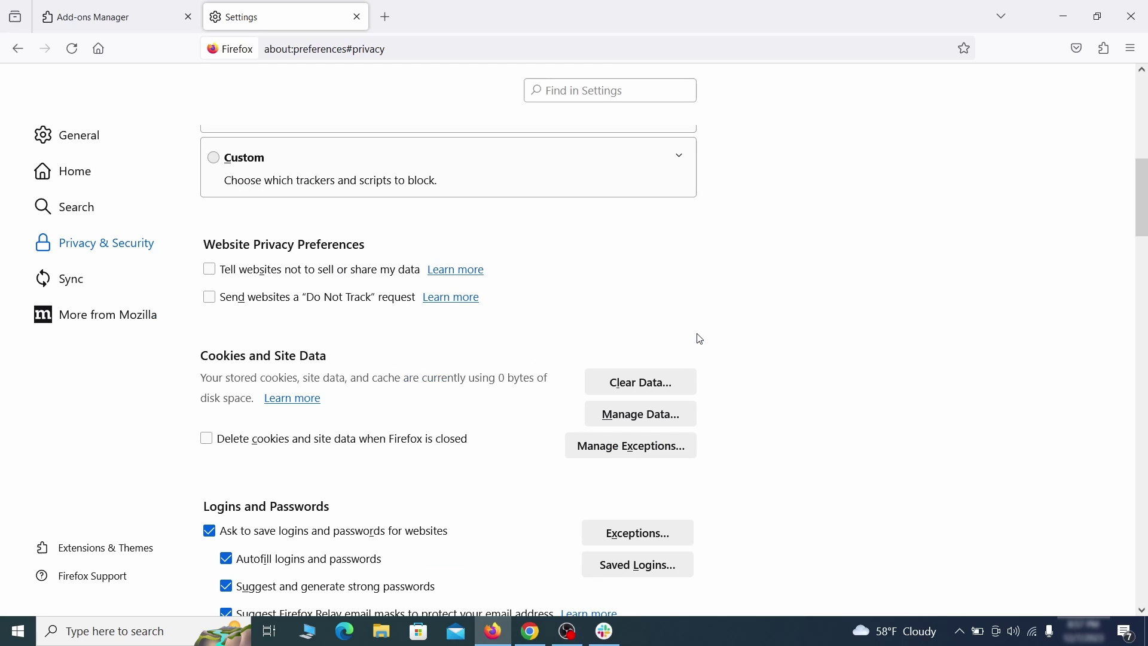
Bring up Firefox's Notifications permission settings.
{"action": "scroll", "coordinate": [781, 368], "scroll_direction": "down", "scroll_amount": 10}
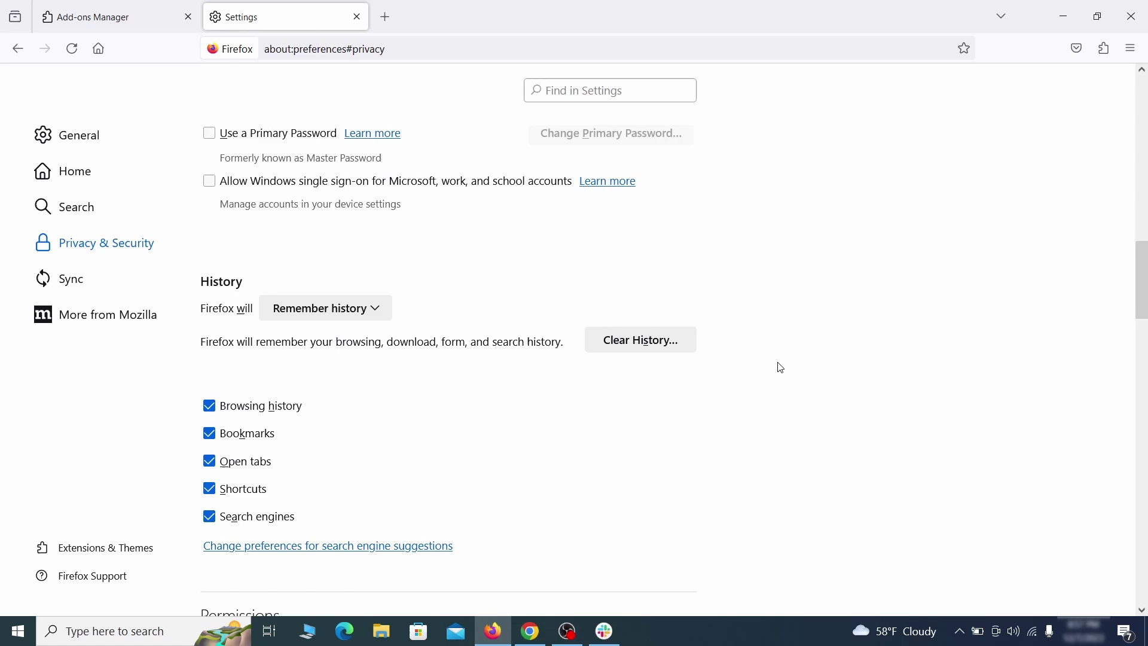
{"action": "scroll", "coordinate": [781, 367], "scroll_direction": "down", "scroll_amount": 3}
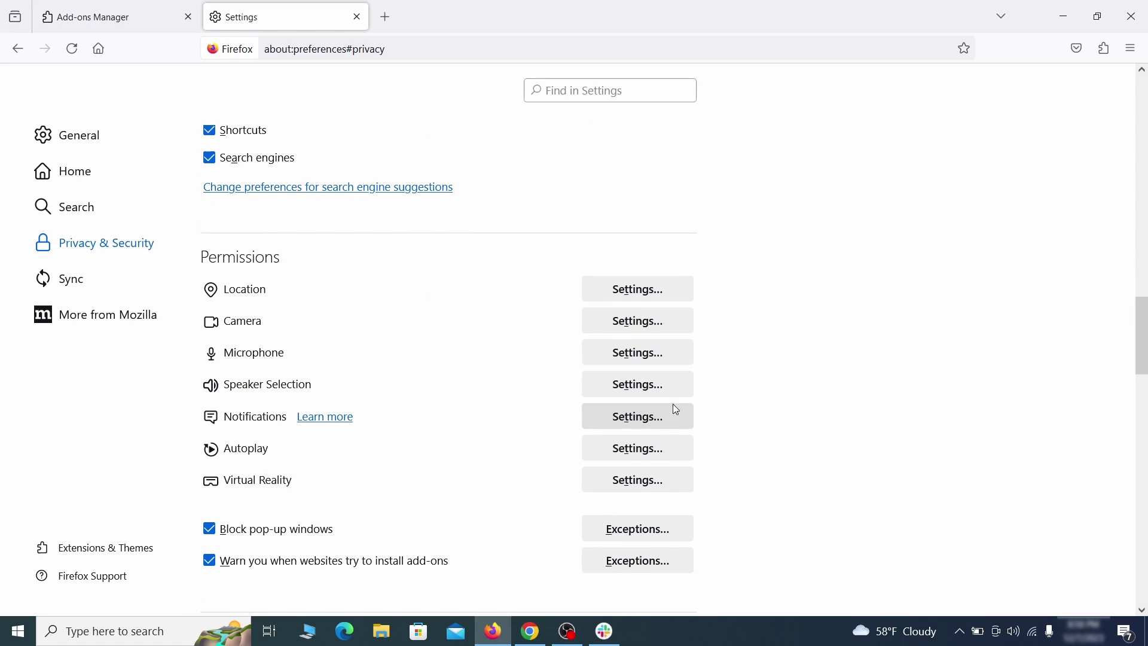
{"action": "left_click", "coordinate": [663, 421]}
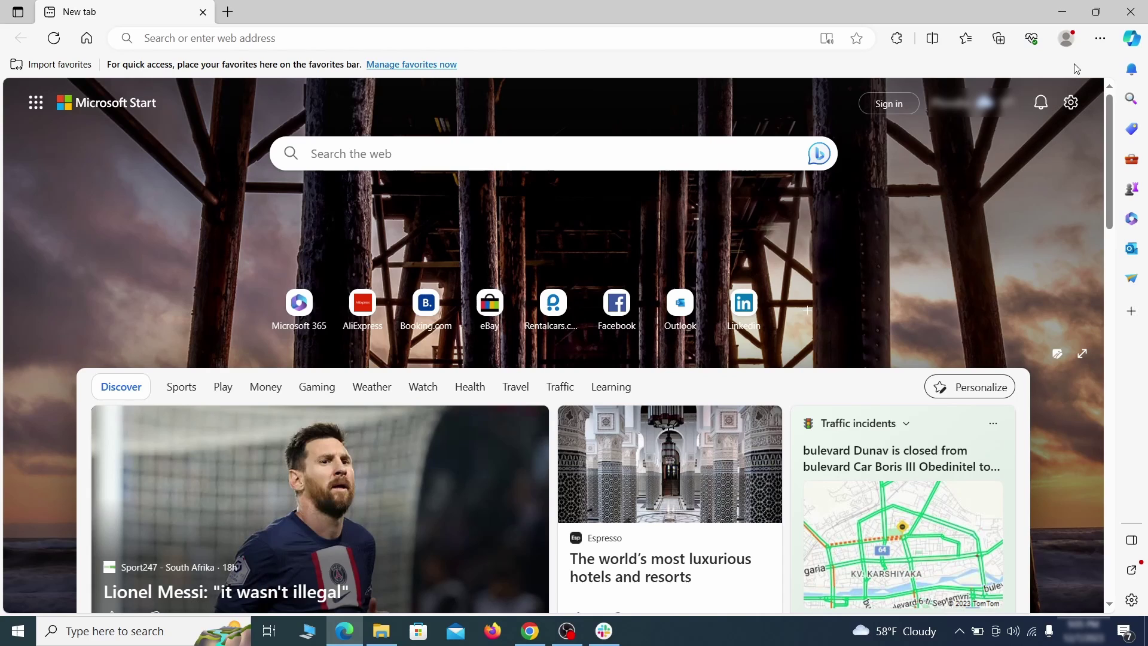
Disable the Quidco Cashback Reminder extension in Edge, request its removal, and open a new tab.
{"action": "left_click", "coordinate": [1100, 38]}
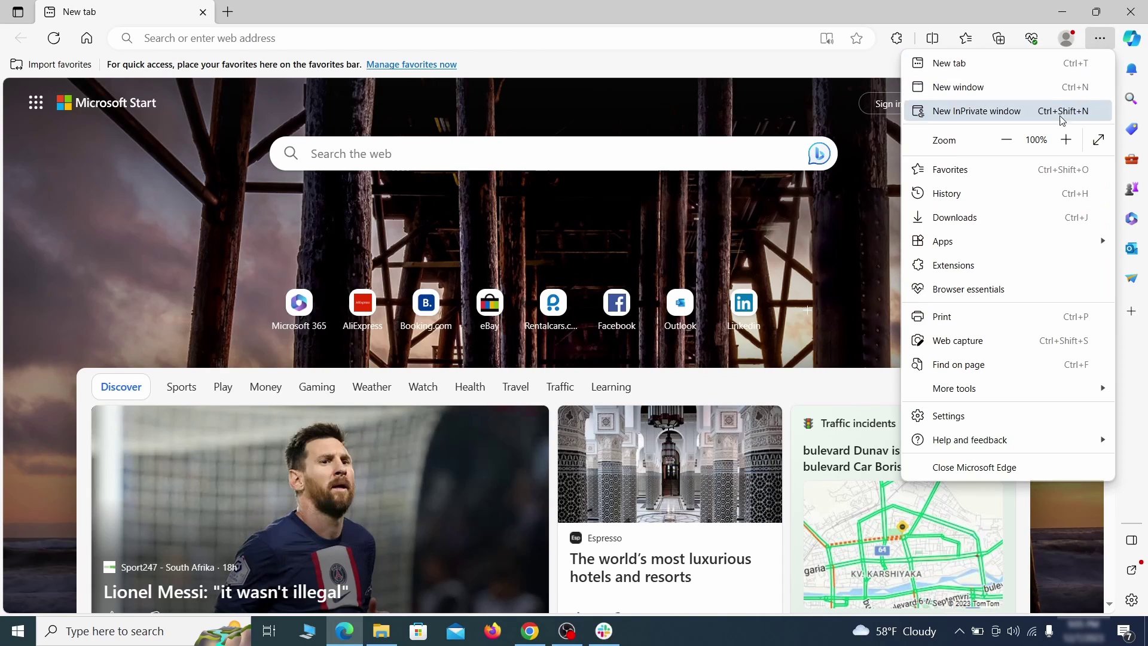
{"action": "left_click", "coordinate": [987, 263]}
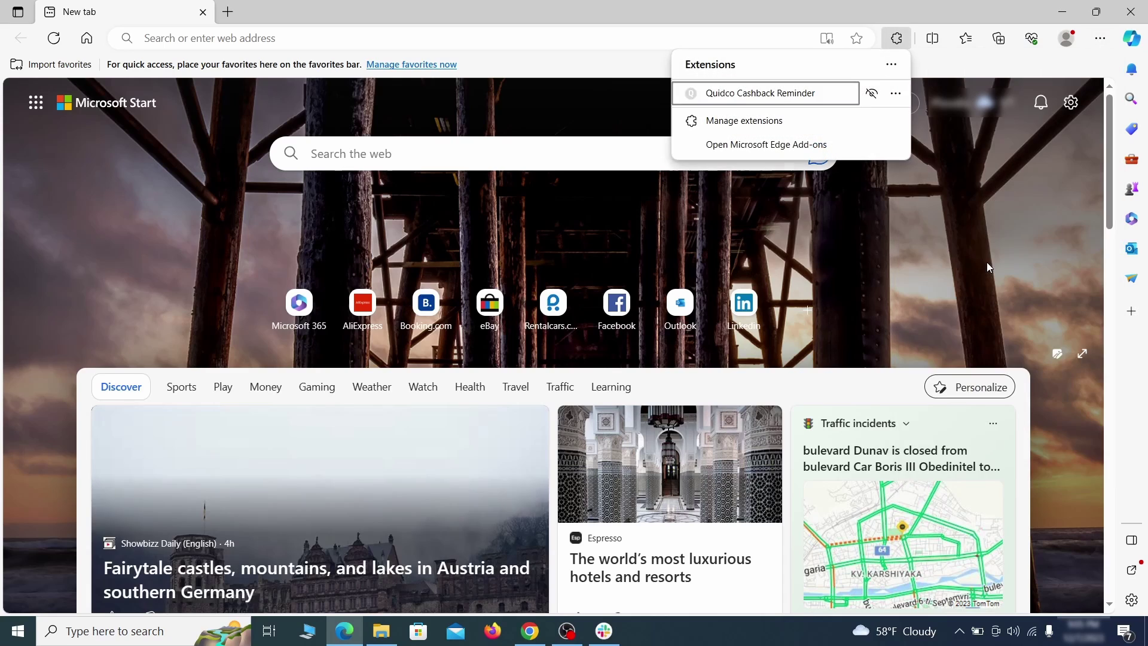
{"action": "left_click", "coordinate": [743, 121]}
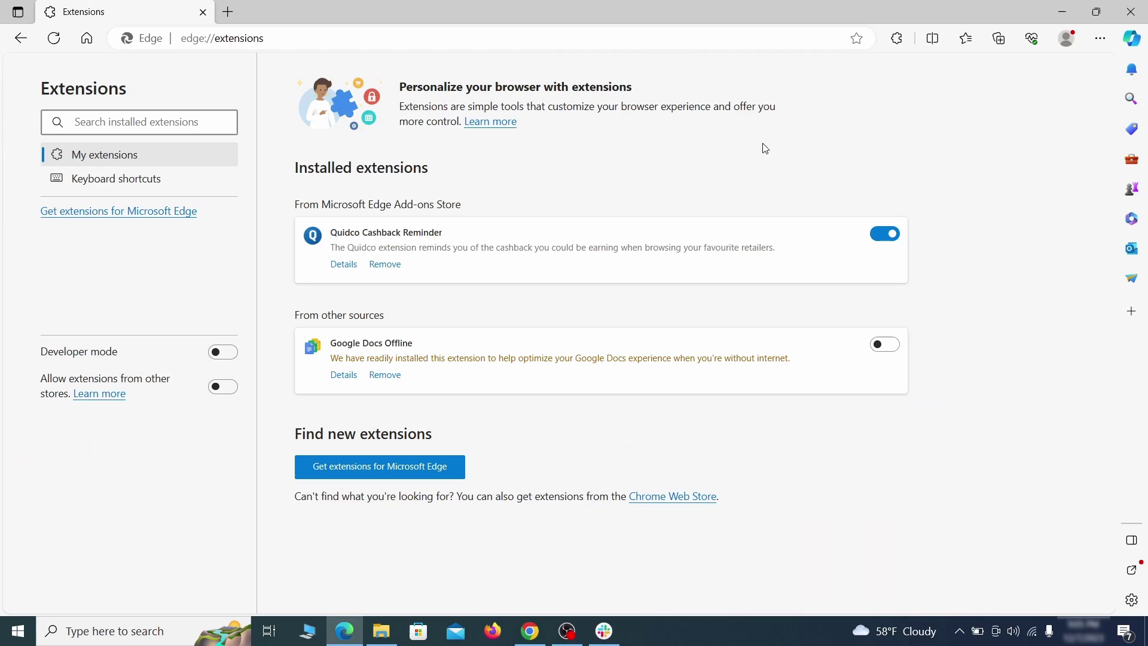
{"action": "left_click", "coordinate": [888, 233]}
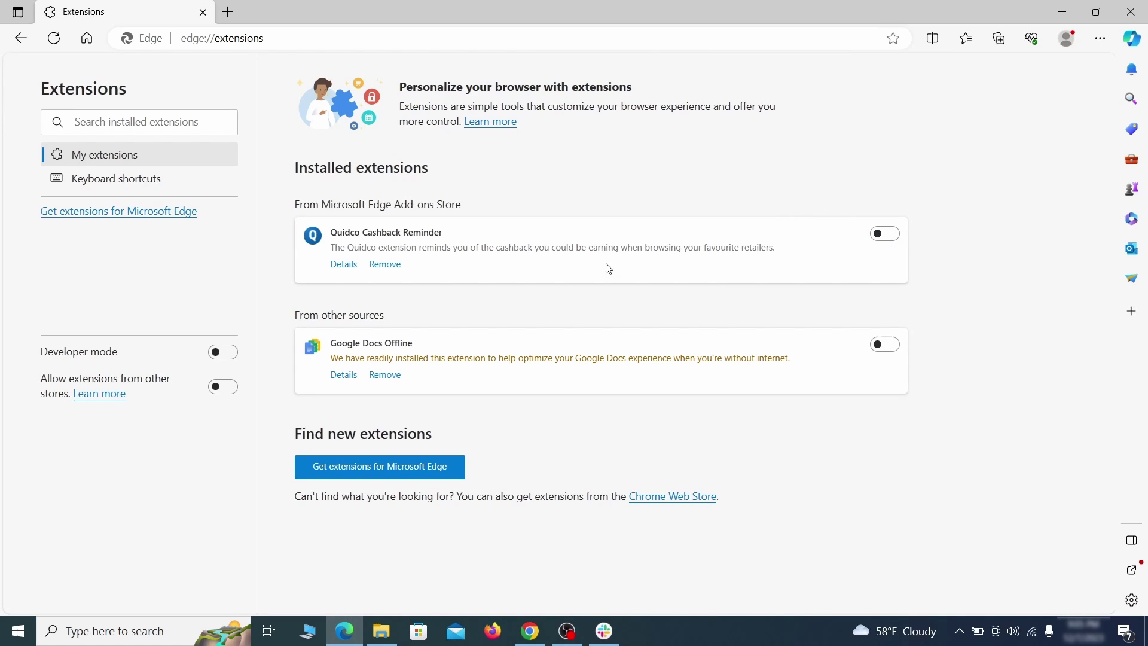
{"action": "left_click", "coordinate": [384, 264]}
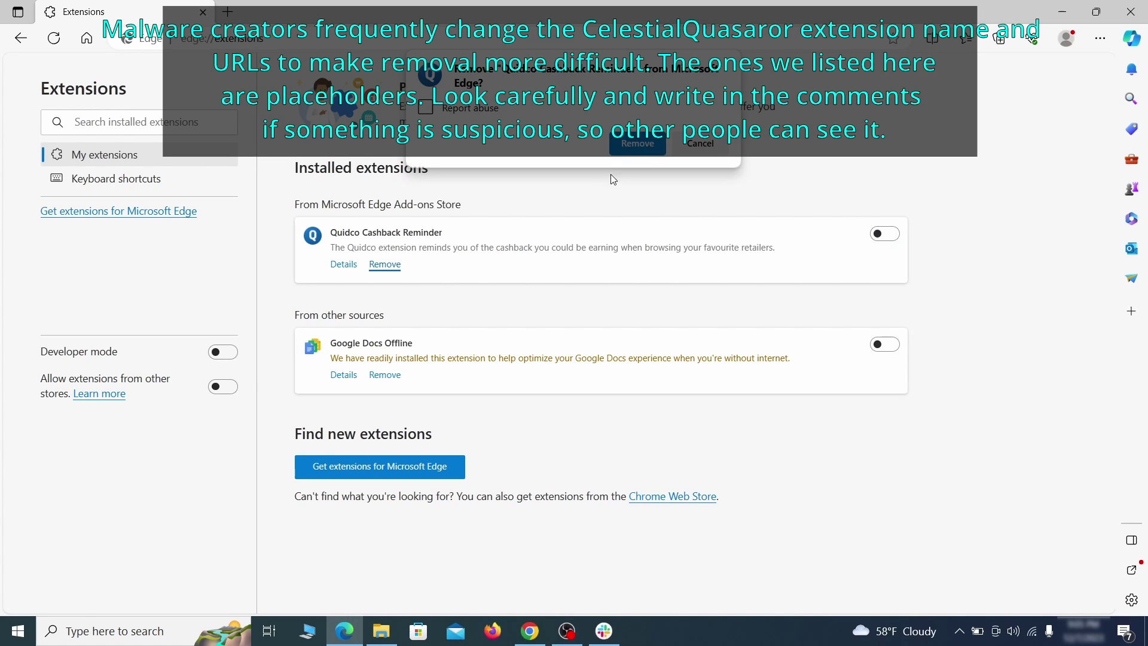
{"action": "key", "text": "ctrl+t"}
{"action": "left_click", "coordinate": [1100, 38]}
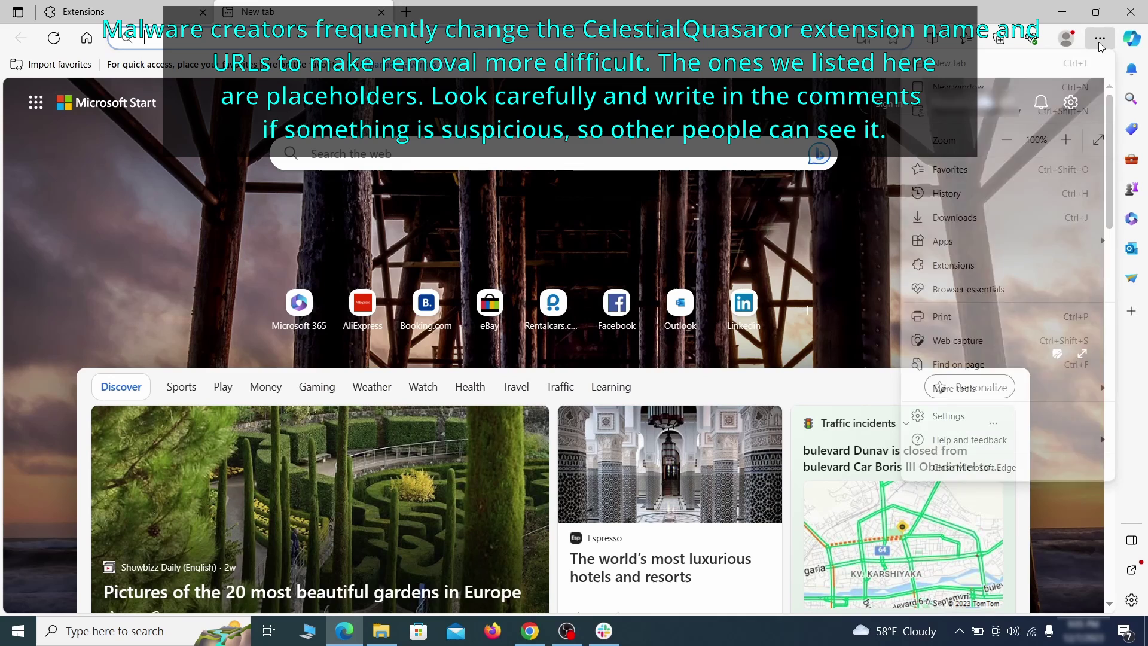
Clear Edge's last-hour history, downloads, cookies, cached files and site permissions with every box ticked.
{"action": "left_click", "coordinate": [954, 416]}
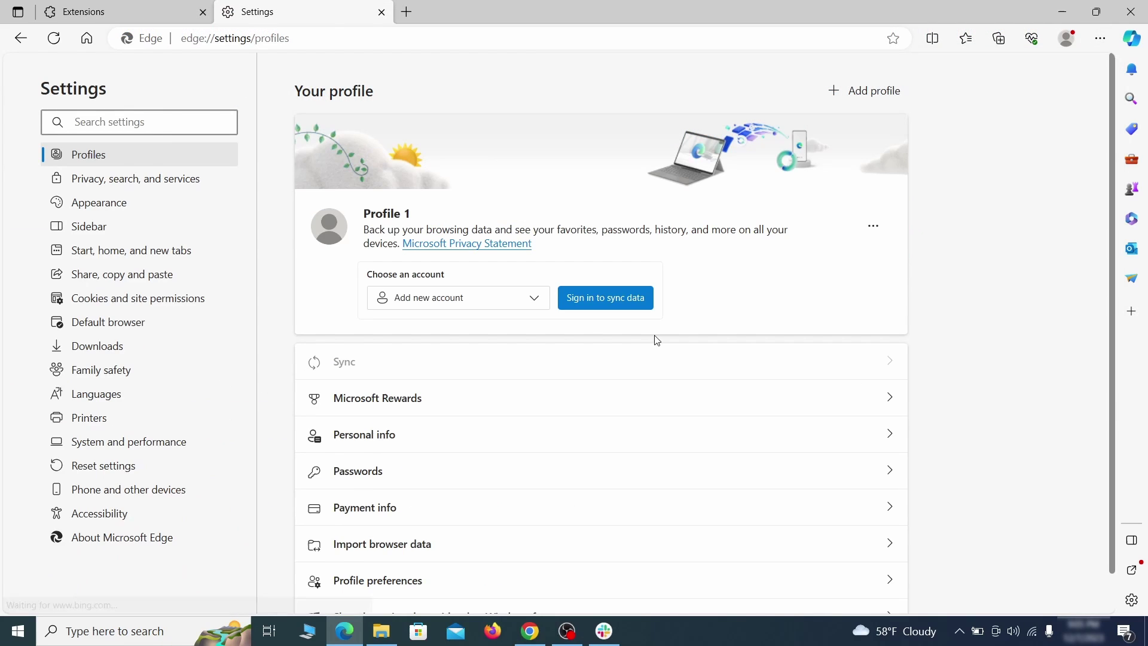
{"action": "left_click", "coordinate": [192, 182]}
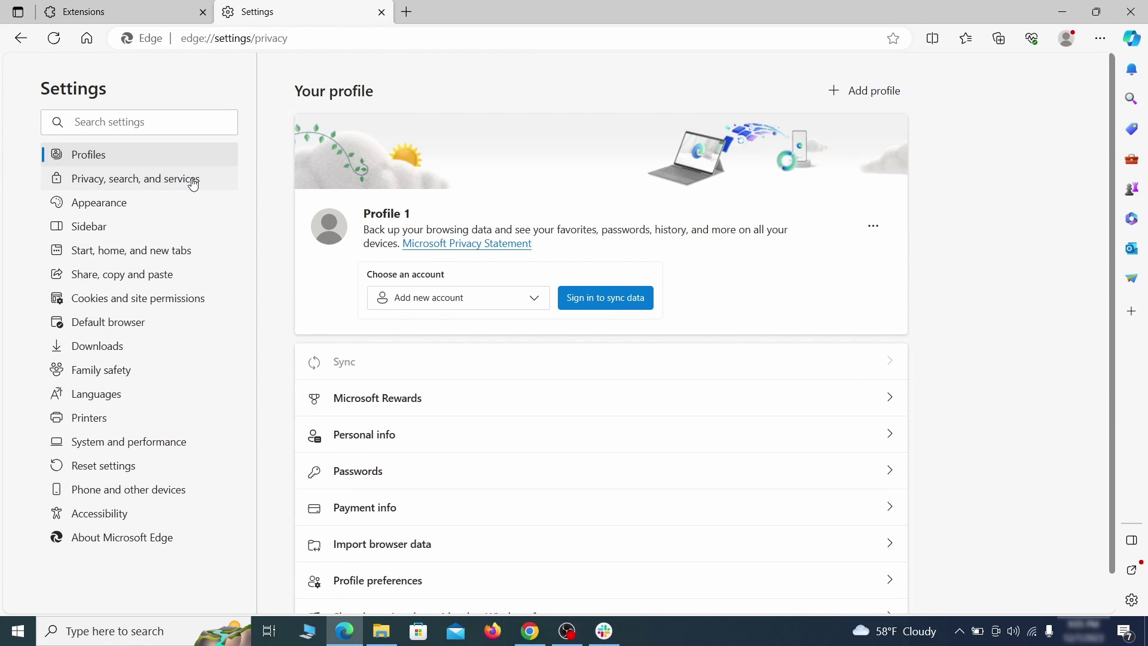
{"action": "scroll", "coordinate": [622, 367], "scroll_direction": "down", "scroll_amount": 4}
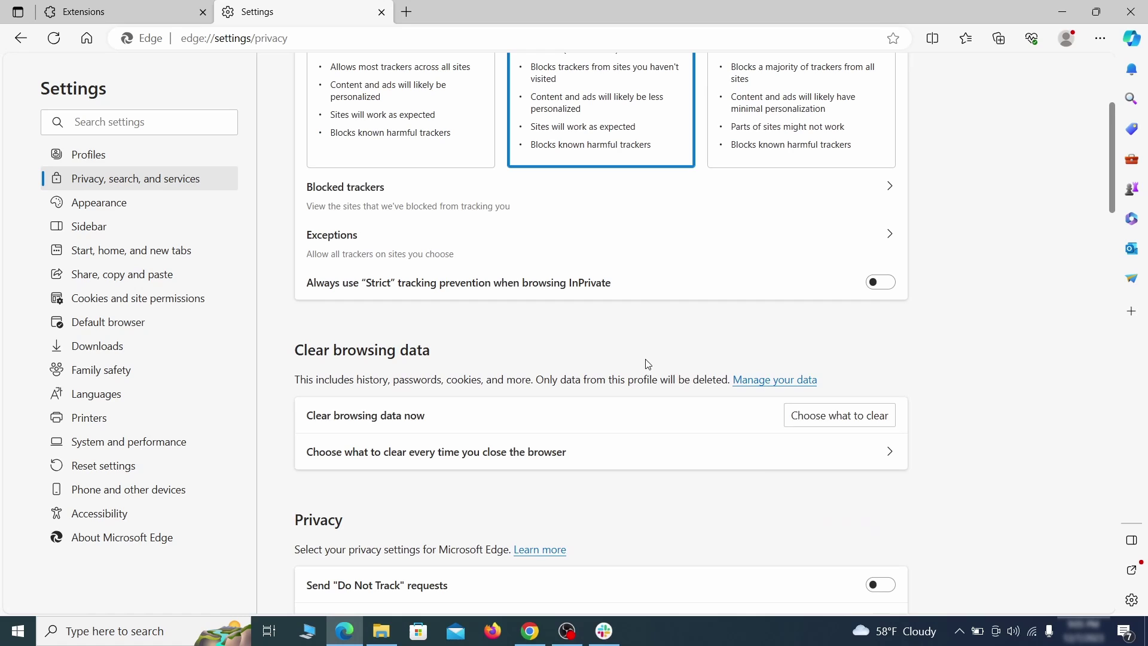
{"action": "left_click", "coordinate": [859, 416]}
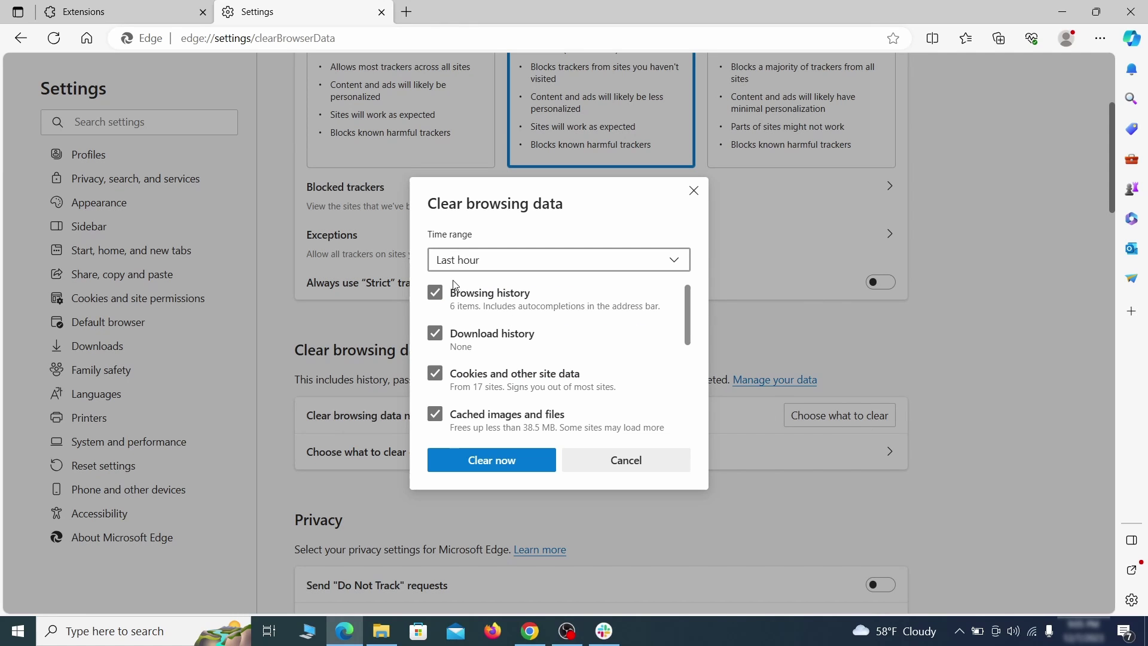
{"action": "scroll", "coordinate": [442, 338], "scroll_direction": "down", "scroll_amount": 5}
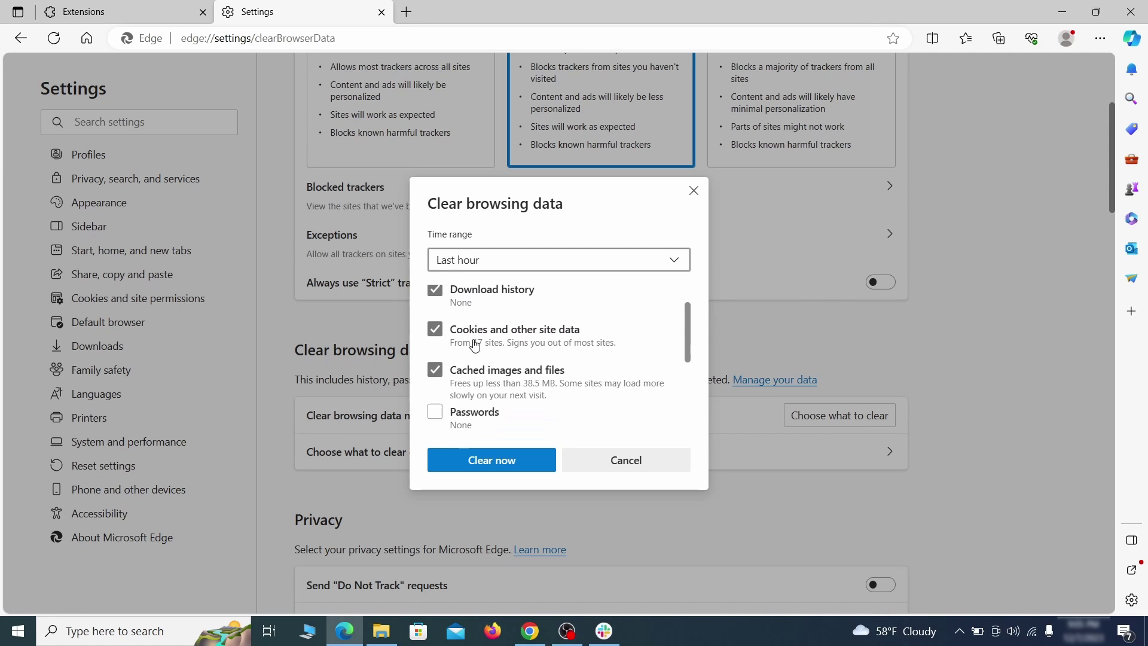
{"action": "left_click", "coordinate": [538, 468]}
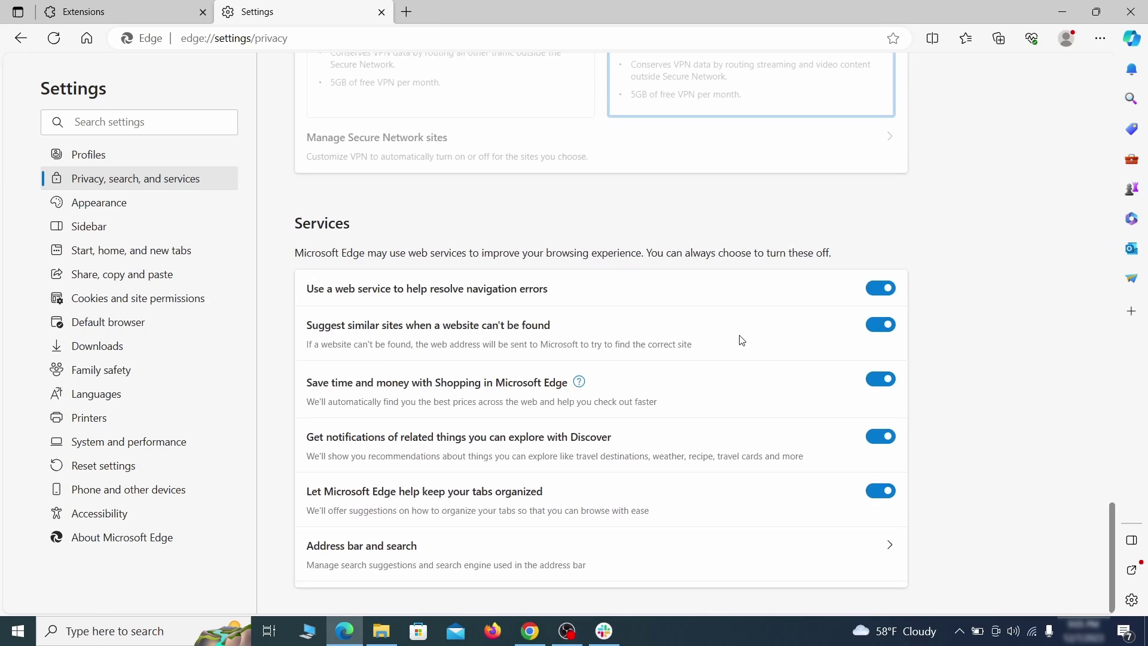
Switch Edge's address-bar search engine from Yahoo! to Google.
{"action": "left_click", "coordinate": [656, 566]}
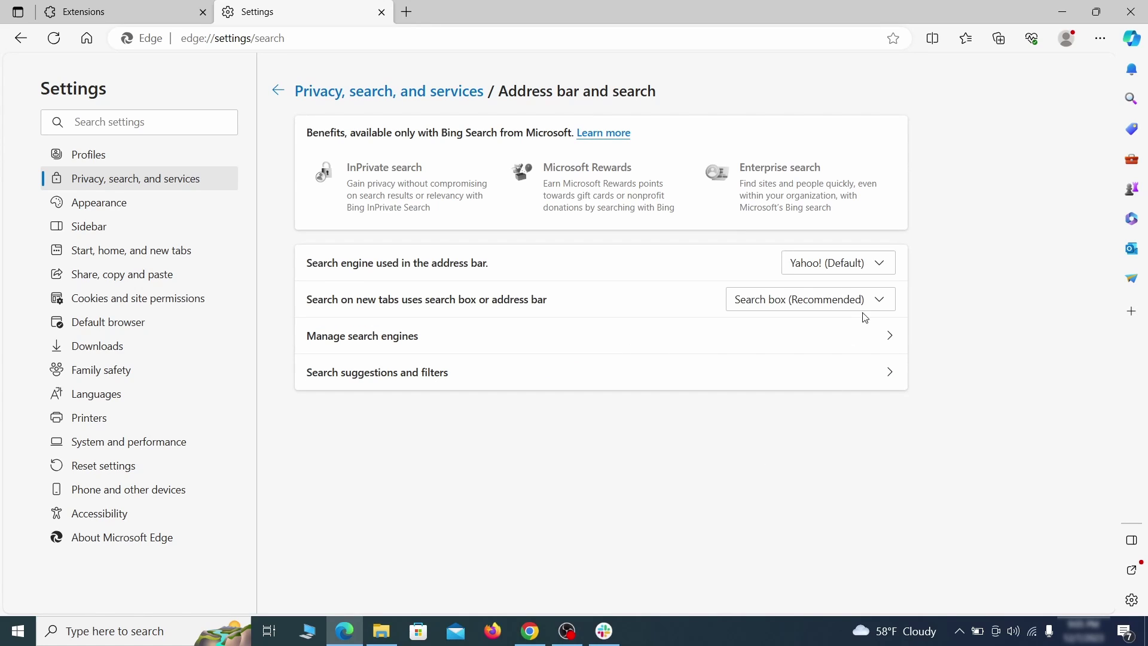
{"action": "left_click", "coordinate": [886, 267]}
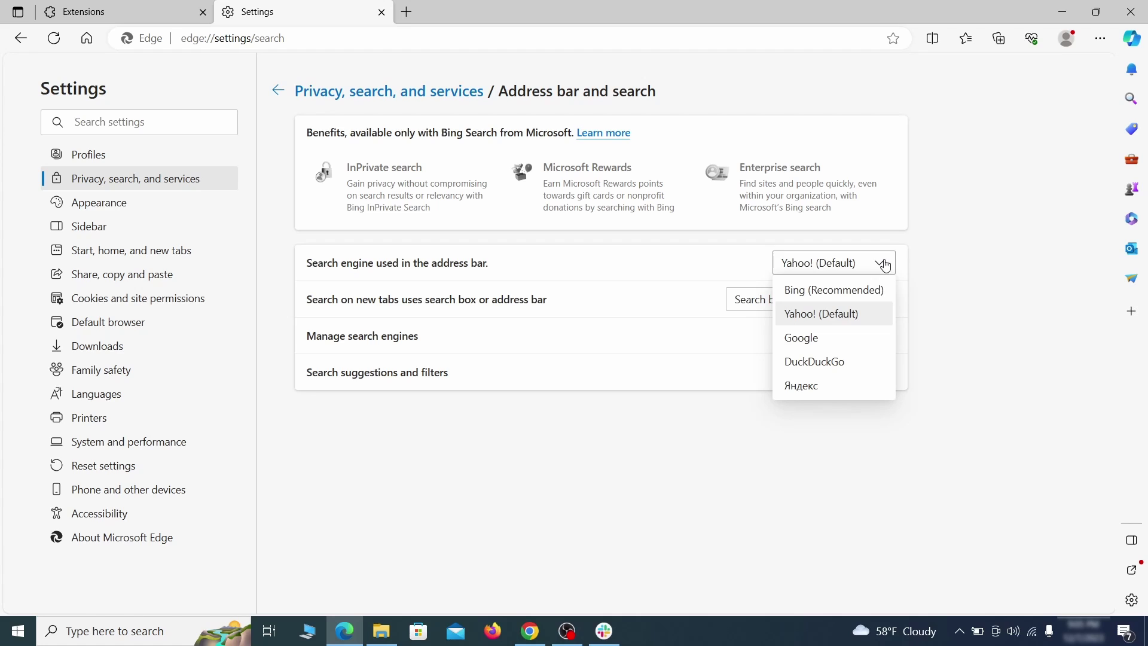
{"action": "left_click", "coordinate": [851, 336]}
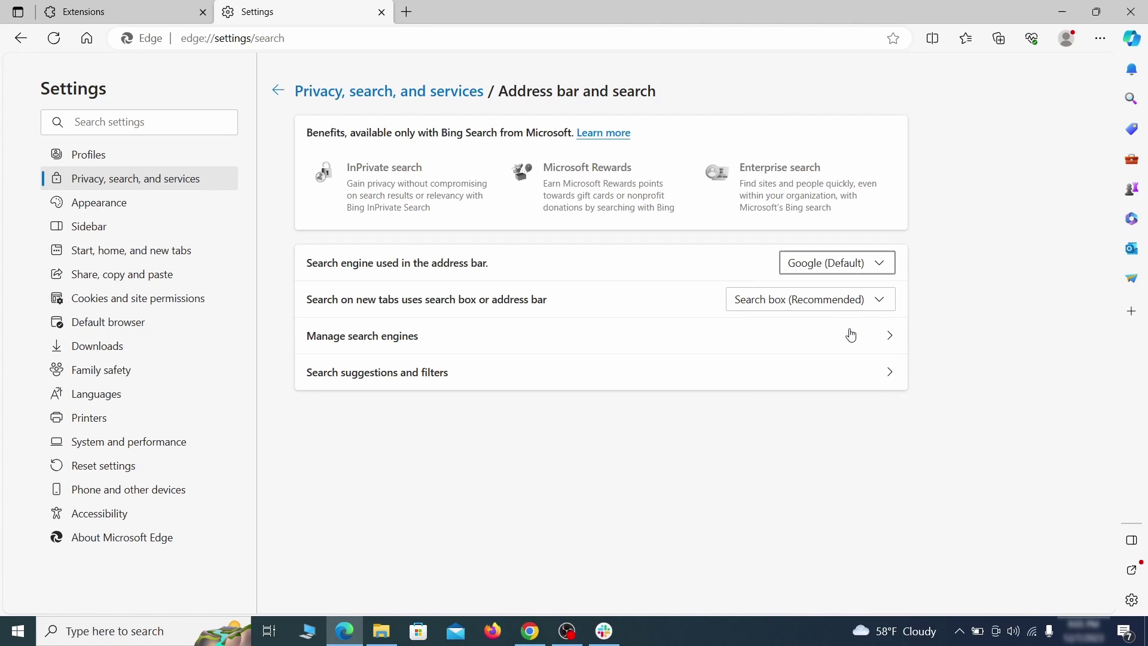
Remove ExampleRougeURL.com from Edge's managed search engines.
{"action": "left_click", "coordinate": [442, 345]}
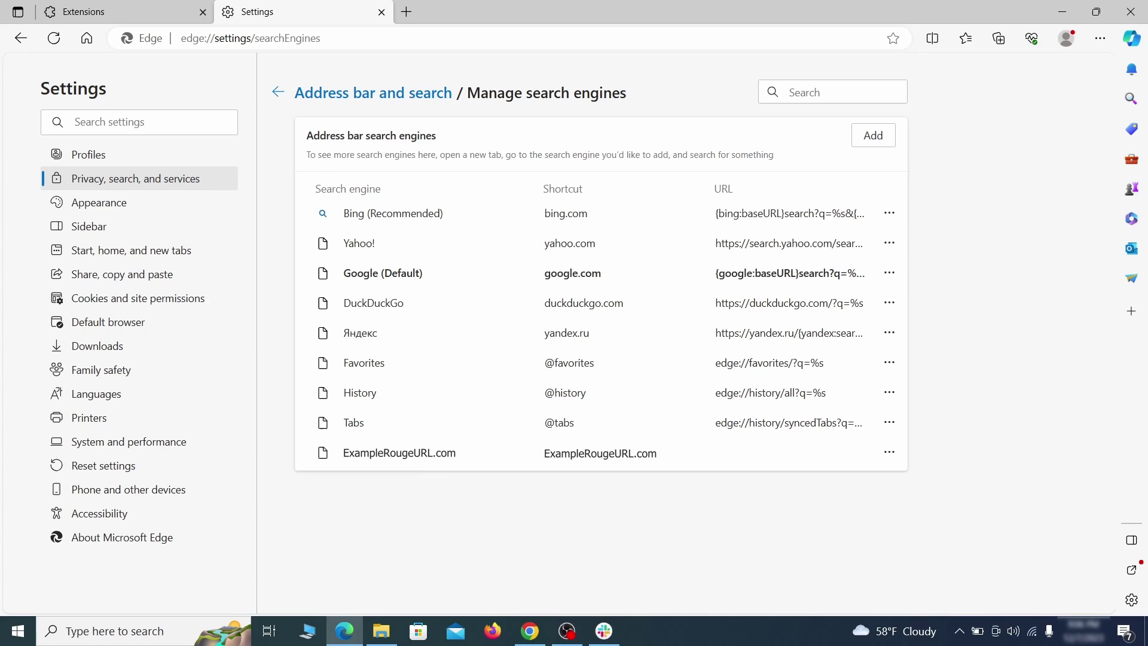
{"action": "left_click", "coordinate": [889, 453]}
{"action": "left_click", "coordinate": [953, 476]}
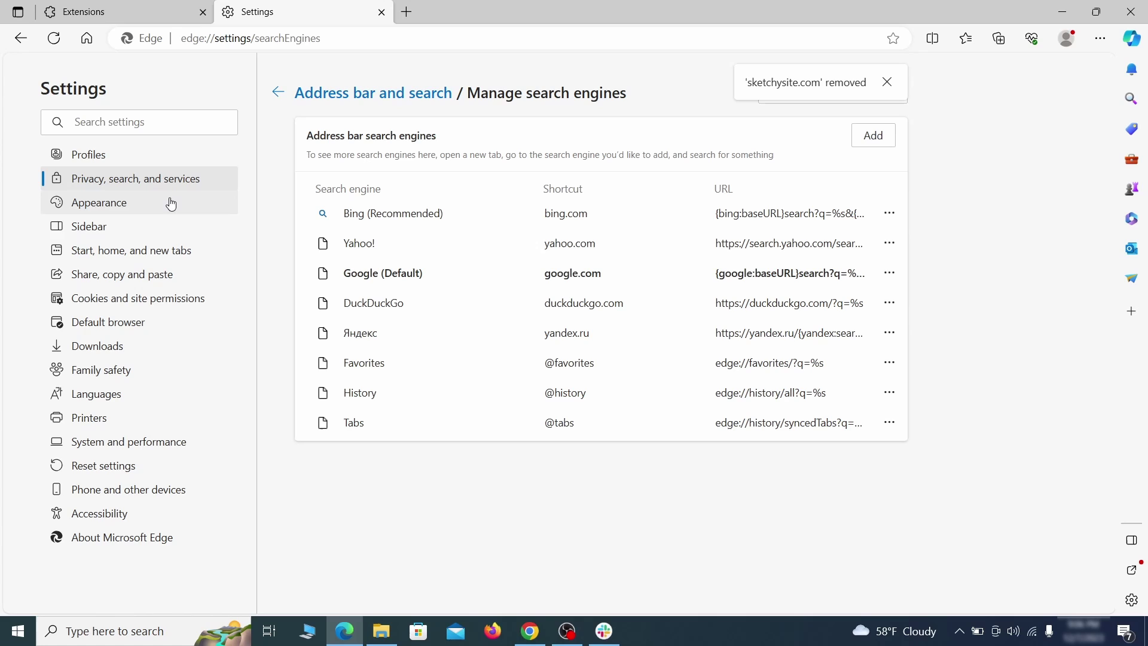
Delete the ExampleRougeURL.com startup page in Edge.
{"action": "left_click", "coordinate": [144, 250]}
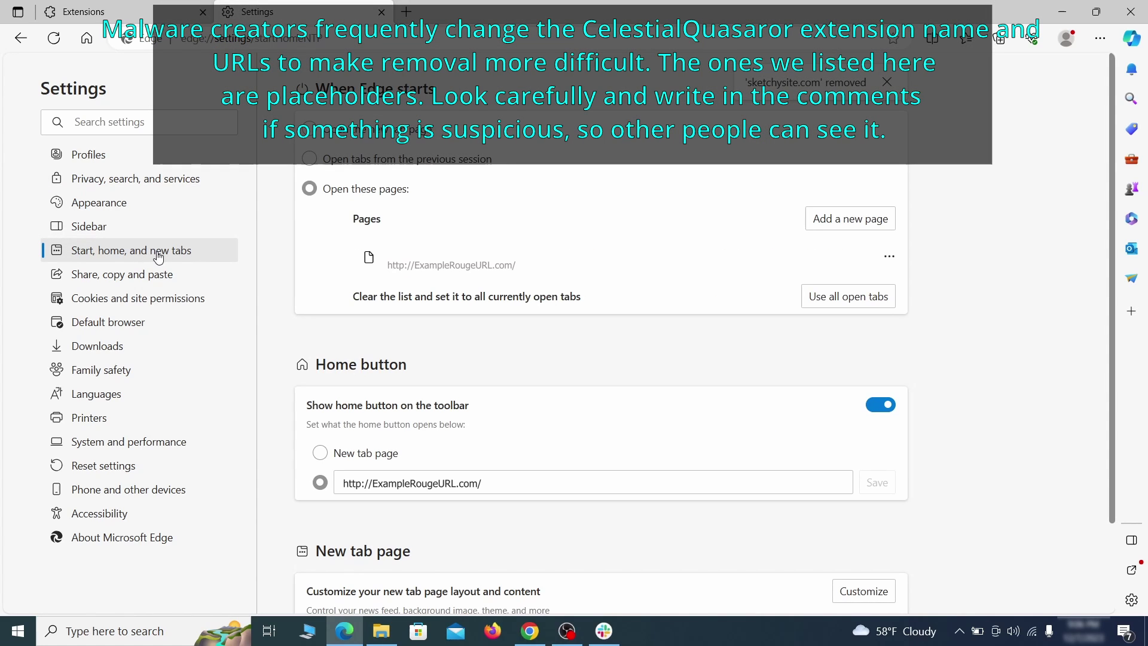
{"action": "left_click", "coordinate": [889, 256]}
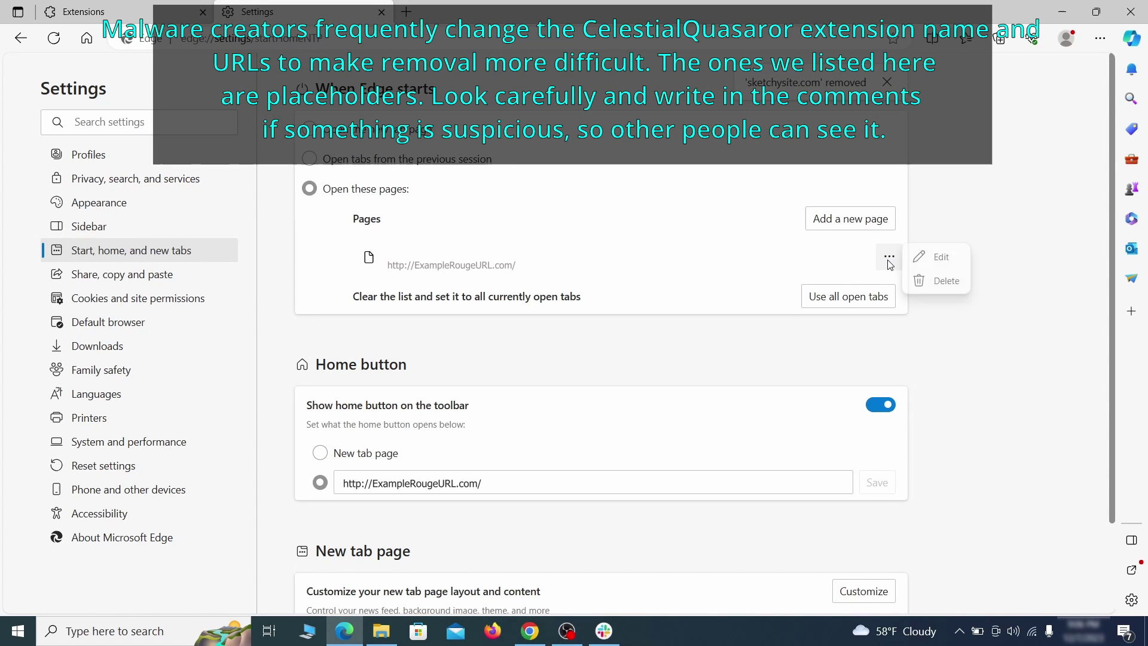
{"action": "left_click", "coordinate": [936, 282]}
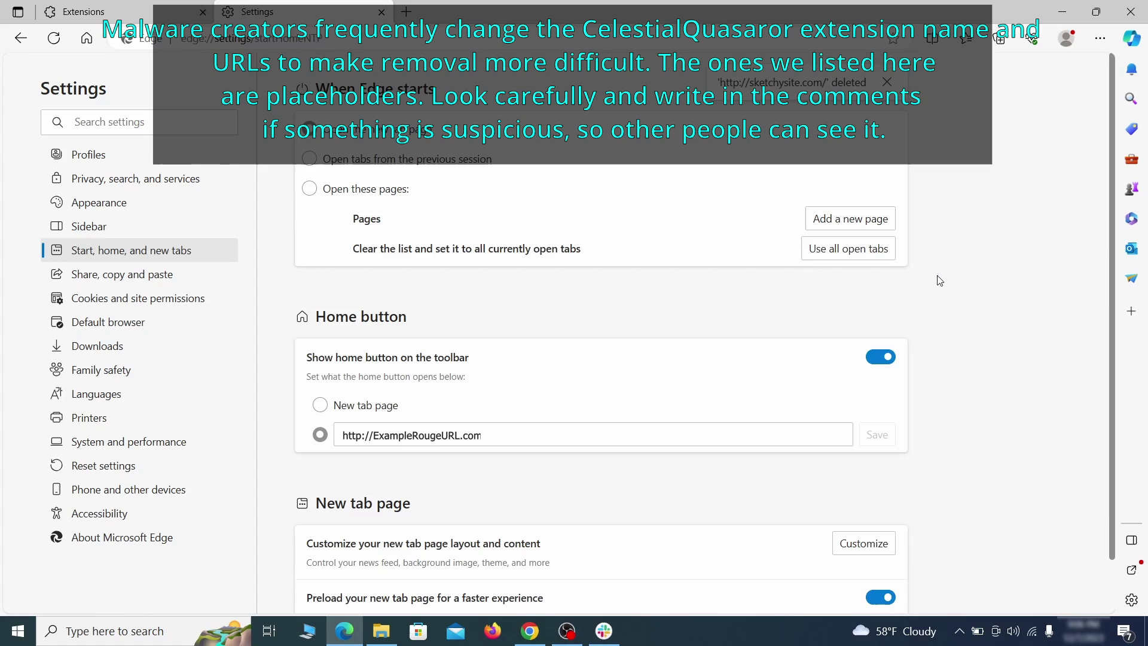
Clear the rogue home address and make Edge's home button open the New tab page.
{"action": "left_click", "coordinate": [498, 429]}
{"action": "key", "text": "ctrl+a"}
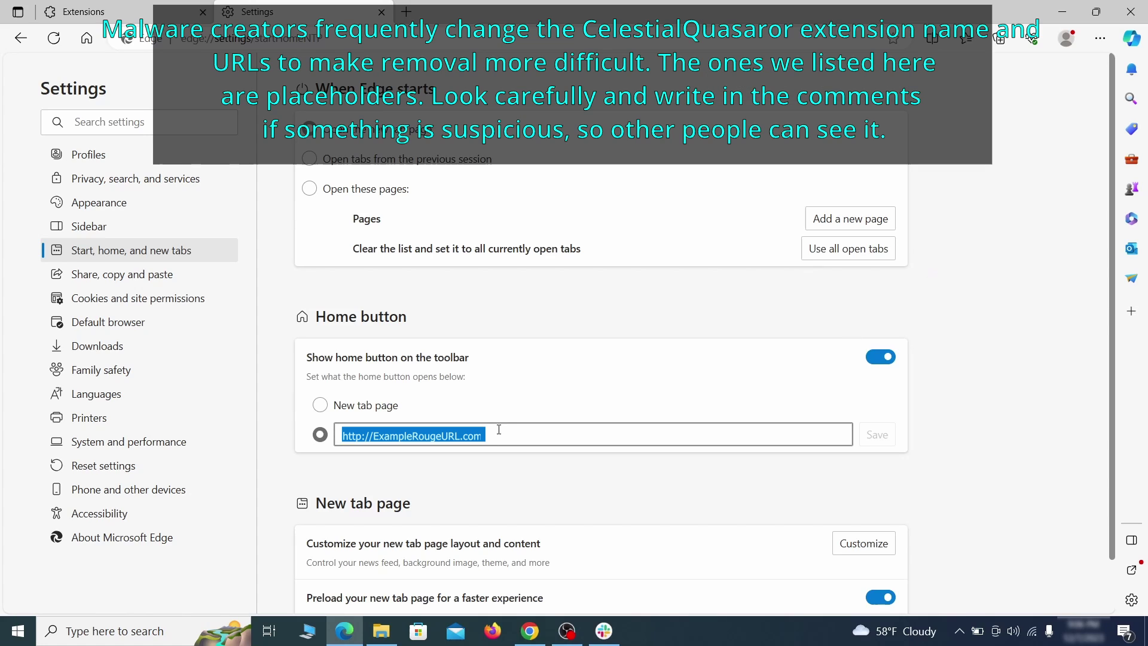
{"action": "key", "text": "BackSpace"}
{"action": "left_click", "coordinate": [319, 406]}
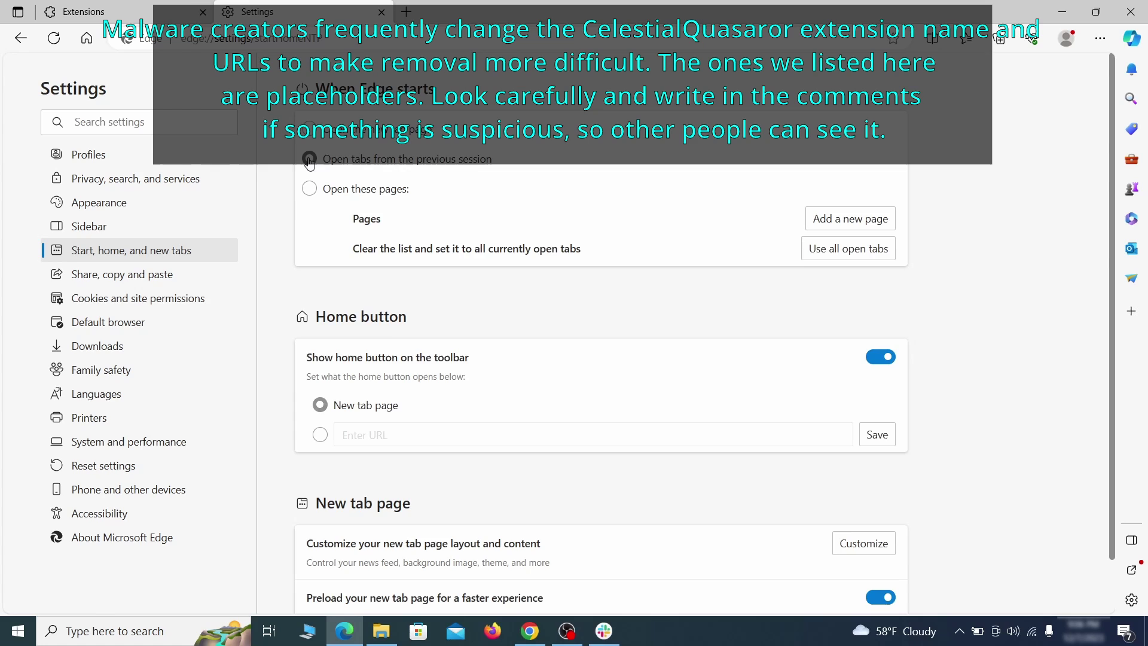
{"action": "left_click", "coordinate": [210, 298]}
Show the actions menu for ExampleRougeURL.com under Allow in Edge's Notifications permissions.
{"action": "scroll", "coordinate": [553, 309], "scroll_direction": "down", "scroll_amount": 5}
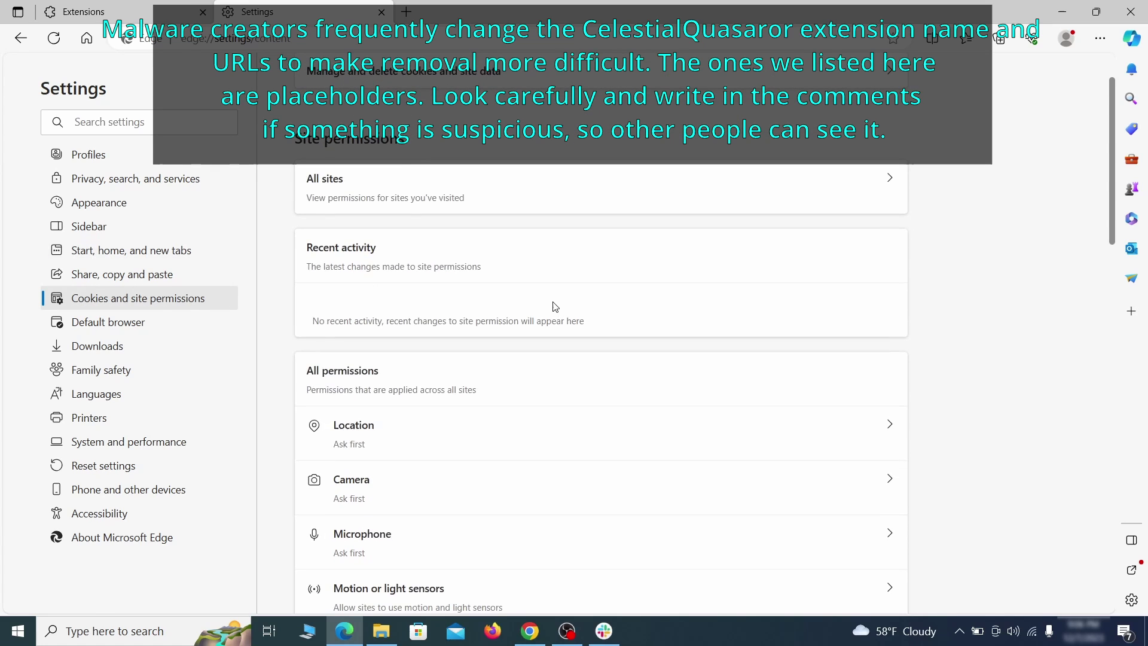
{"action": "scroll", "coordinate": [553, 311], "scroll_direction": "down", "scroll_amount": 2}
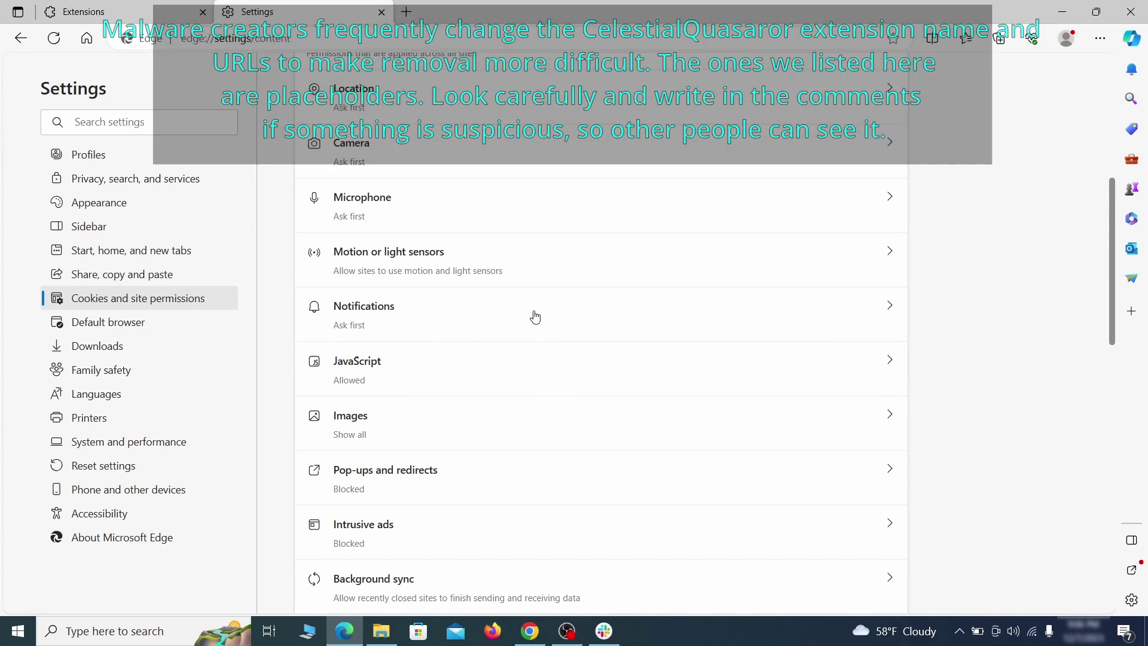
{"action": "left_click", "coordinate": [535, 318]}
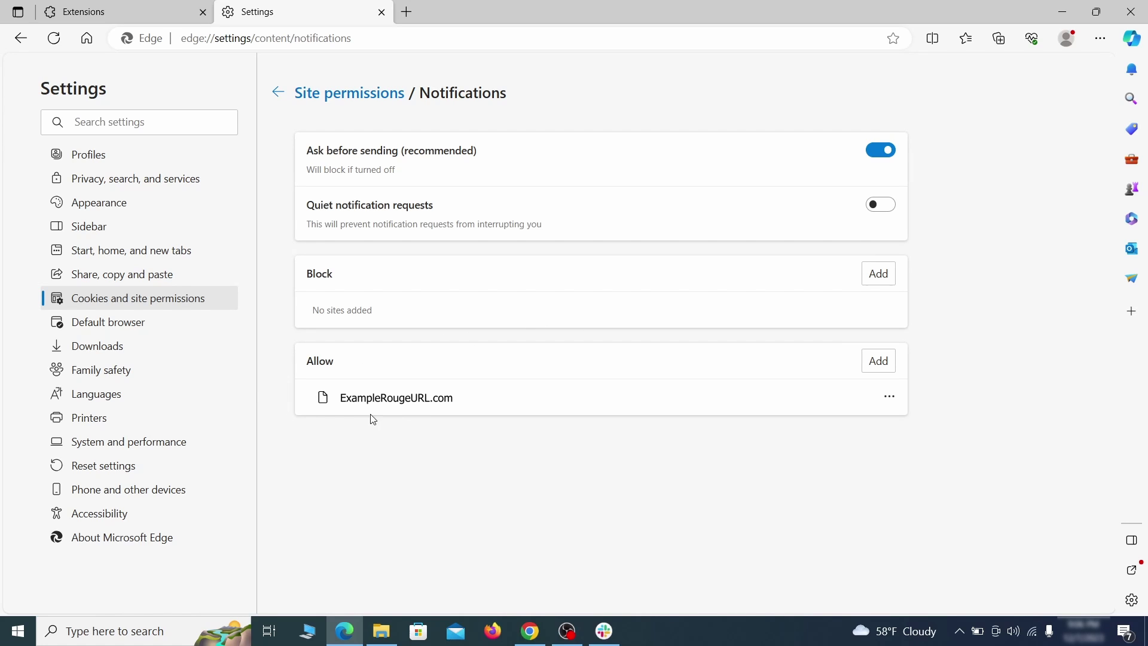
{"action": "left_click", "coordinate": [889, 396]}
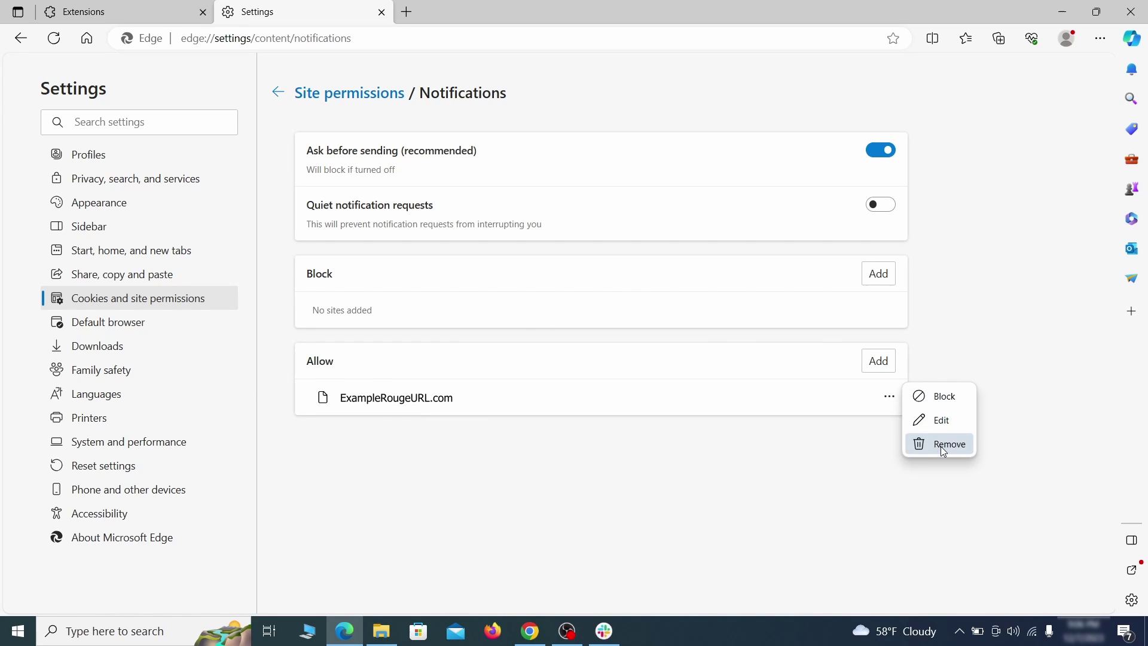